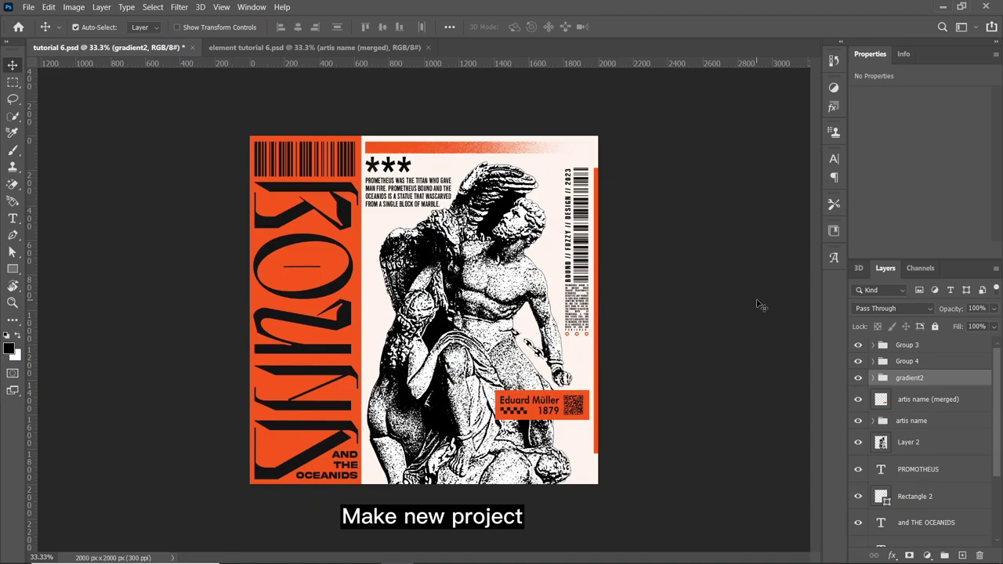
# Create a new 2000 × 2000 px blank document at 300 pixels per inch.
pyautogui.click(28, 8)
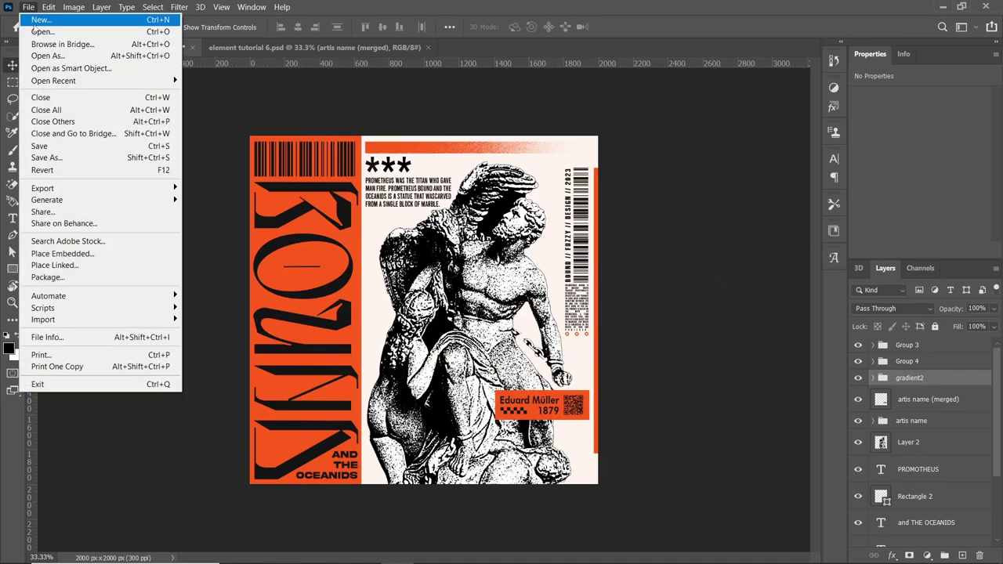
pyautogui.click(33, 21)
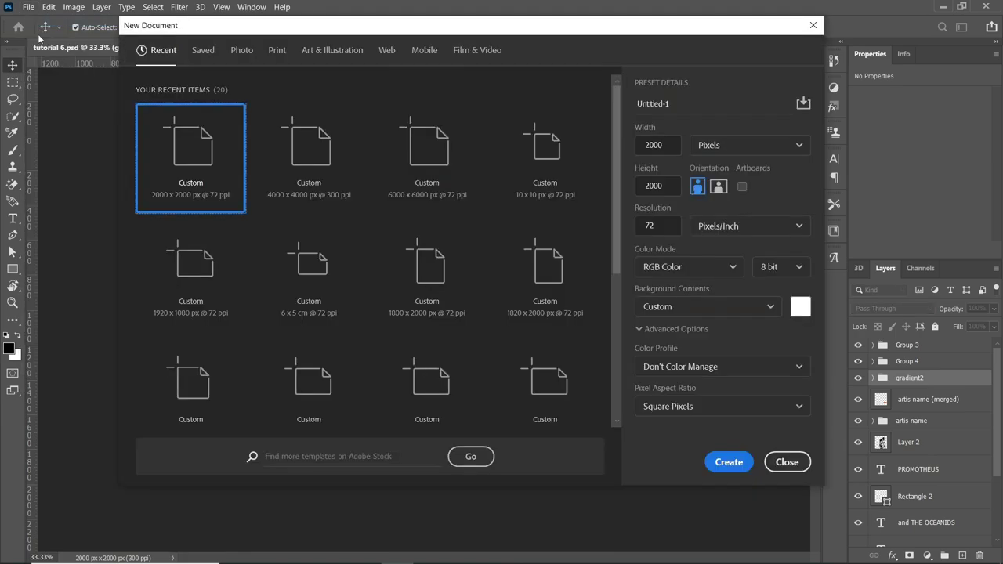
pyautogui.click(667, 146)
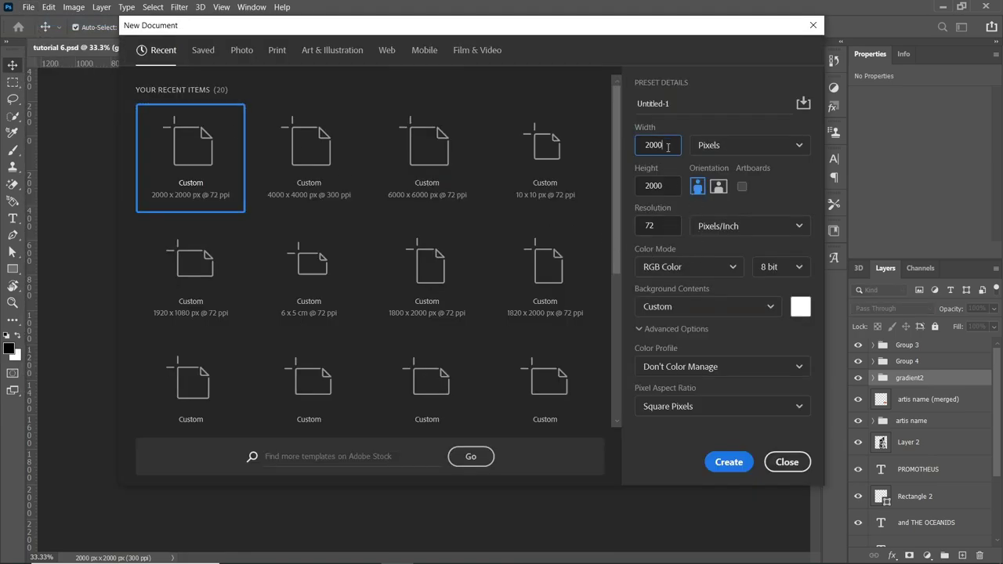
pyautogui.press('Tab')
pyautogui.press('Tab')
pyautogui.write('3')
pyautogui.click(729, 464)
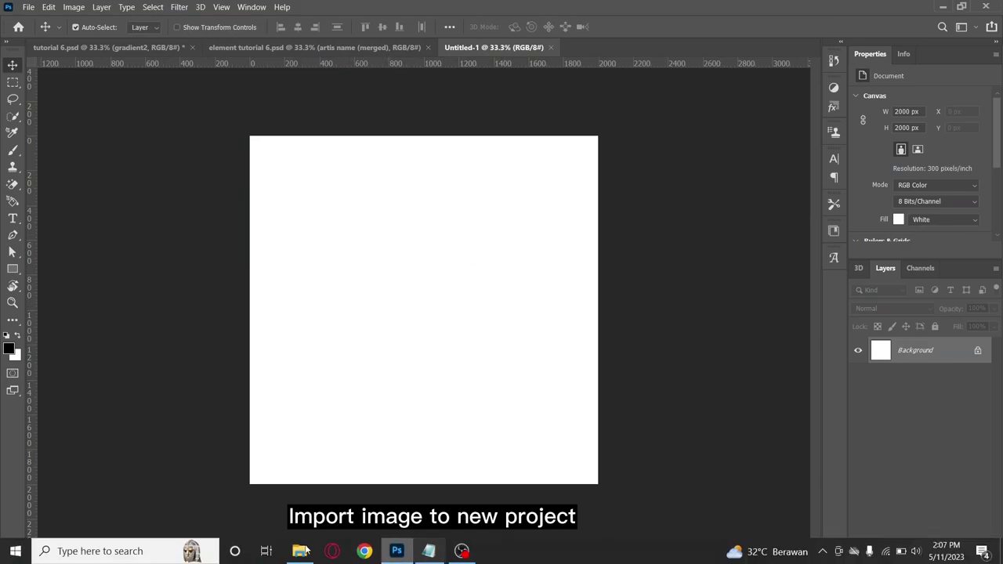
# Drag the statue JPG from Pictures > tutorial 6 into Photoshop as its own document.
pyautogui.click(301, 550)
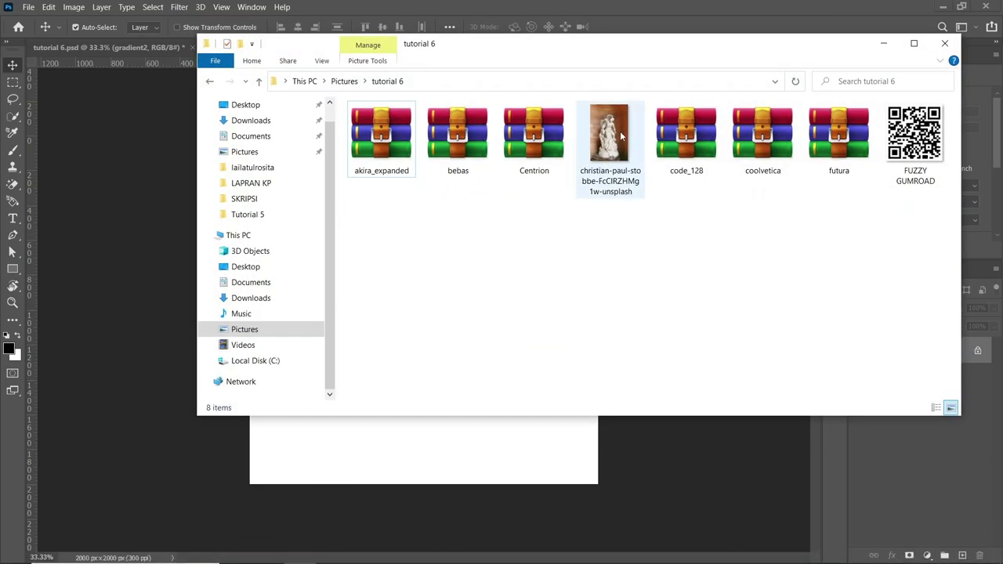
pyautogui.moveTo(620, 131)
pyautogui.mouseDown()
pyautogui.moveTo(596, 40)
pyautogui.moveTo(596, 49)
pyautogui.mouseUp()
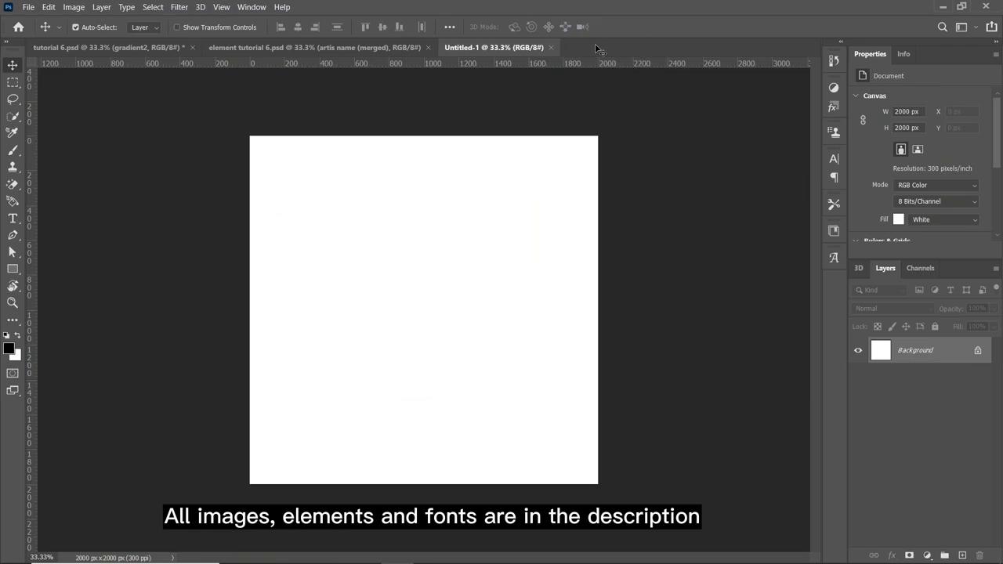
pyautogui.moveTo(595, 48); pyautogui.dragTo(644, 55)
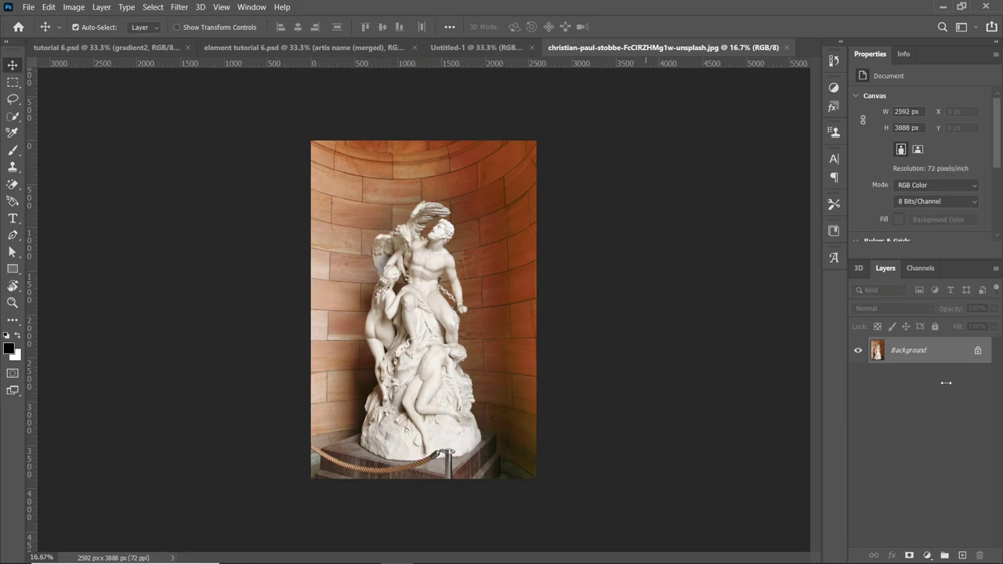
# Add a Curves adjustment layer with the black input raised to 35.
pyautogui.scroll(1, 493, 345)
pyautogui.scroll(2, 473, 339)
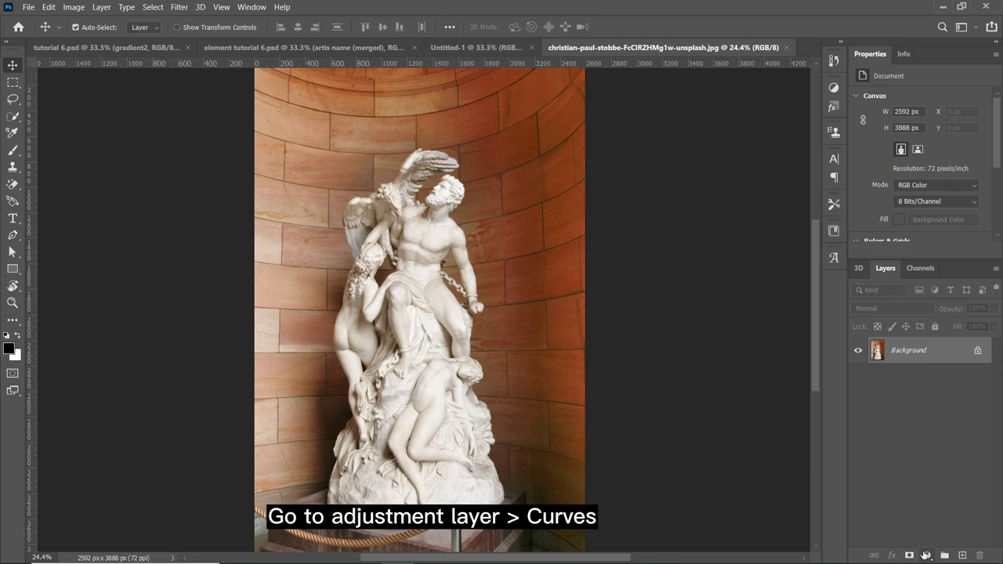
pyautogui.click(927, 556)
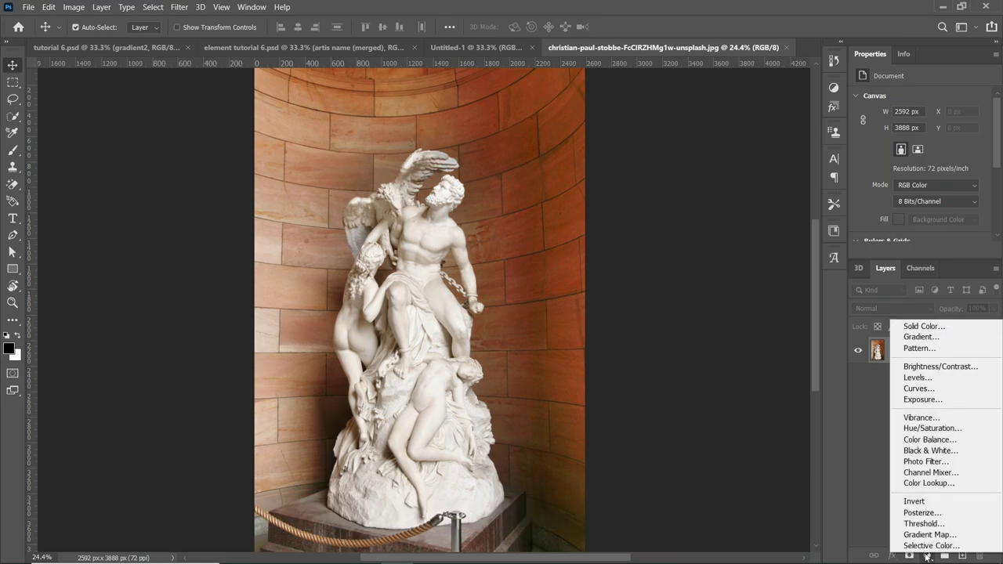
pyautogui.click(913, 389)
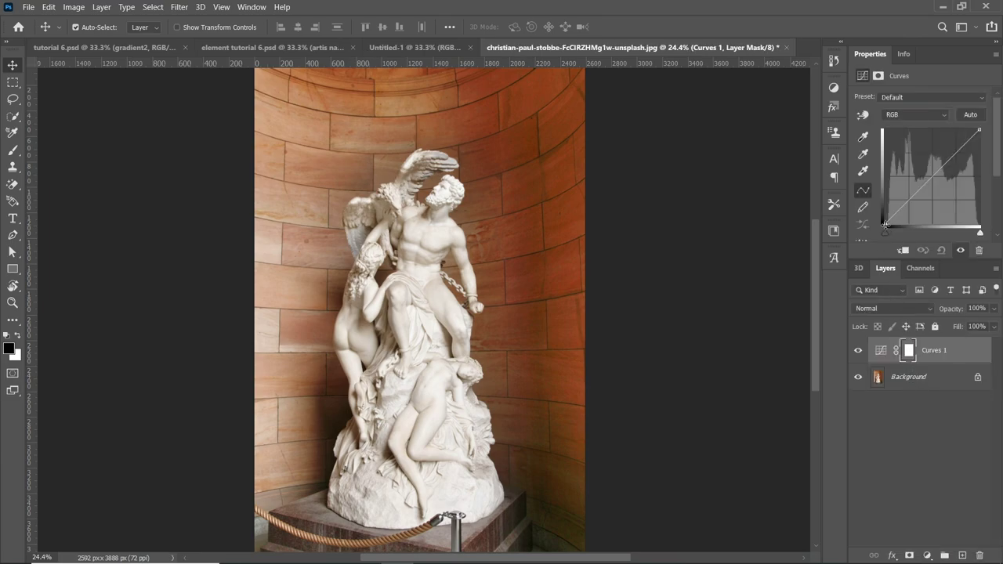
pyautogui.moveTo(884, 225); pyautogui.dragTo(899, 224)
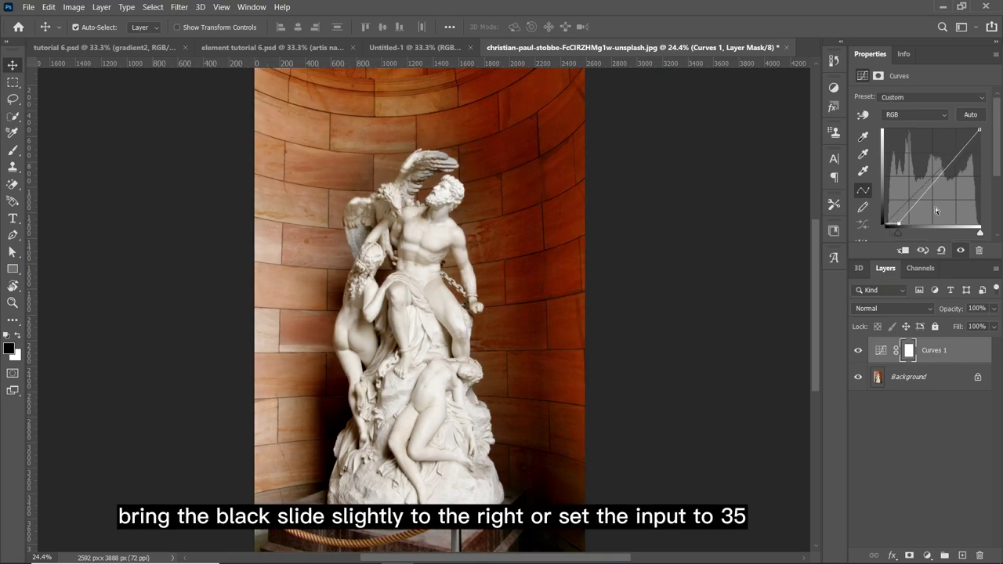
# Merge the Curves adjustment and Background into a single layer.
pyautogui.scroll(-2, 935, 210)
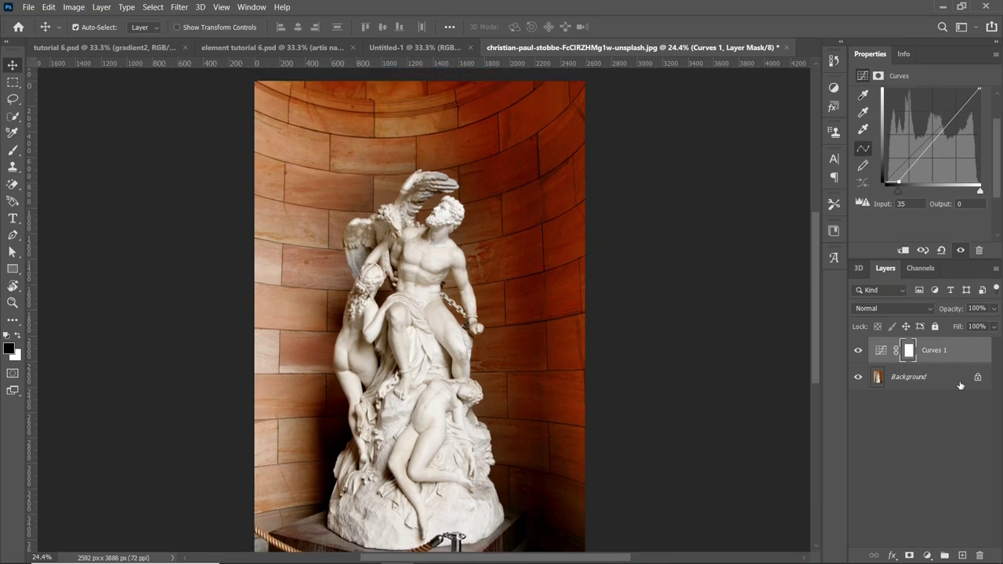
pyautogui.keyDown('shift'); pyautogui.click(934, 377); pyautogui.keyUp('shift')
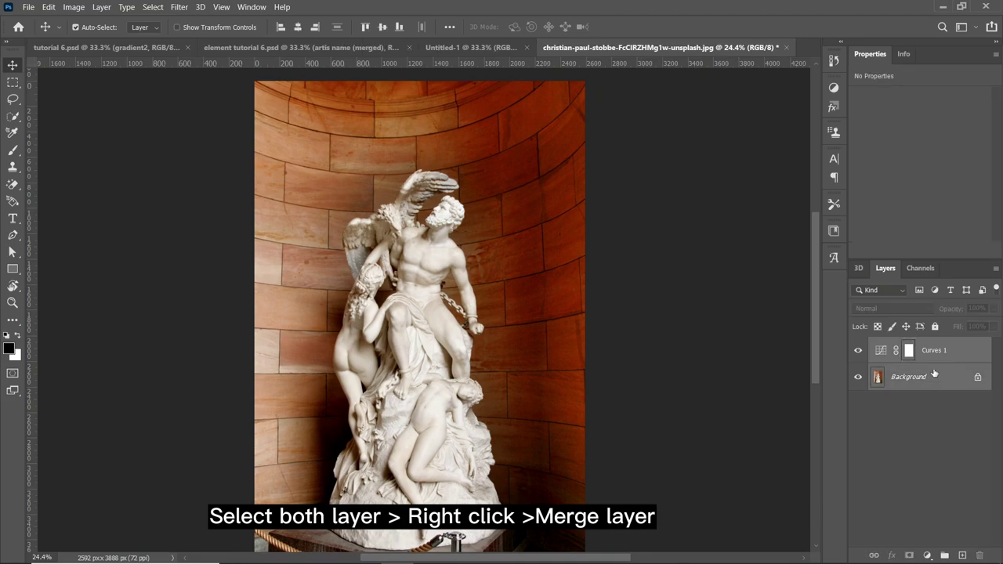
pyautogui.rightClick(967, 352)
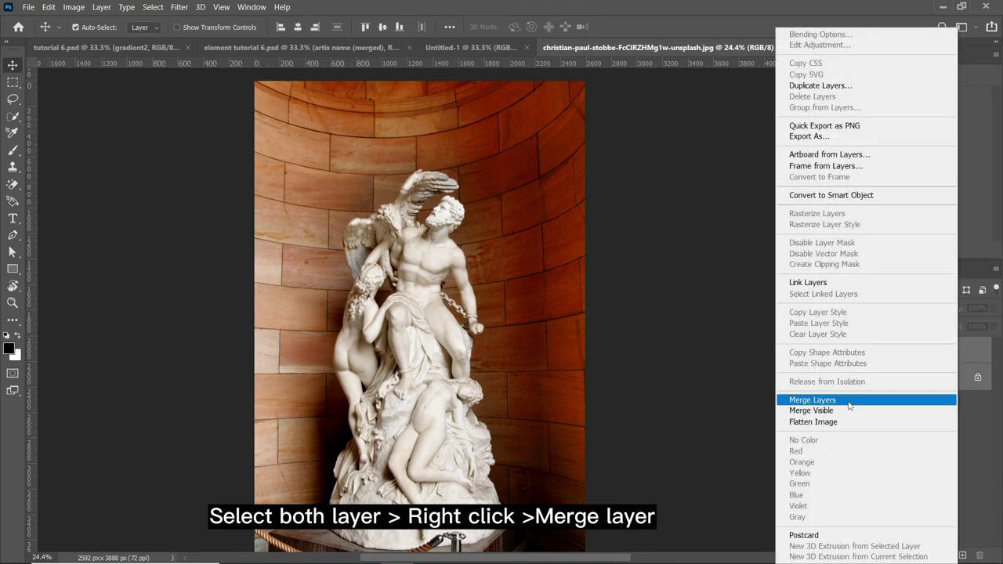
pyautogui.click(813, 399)
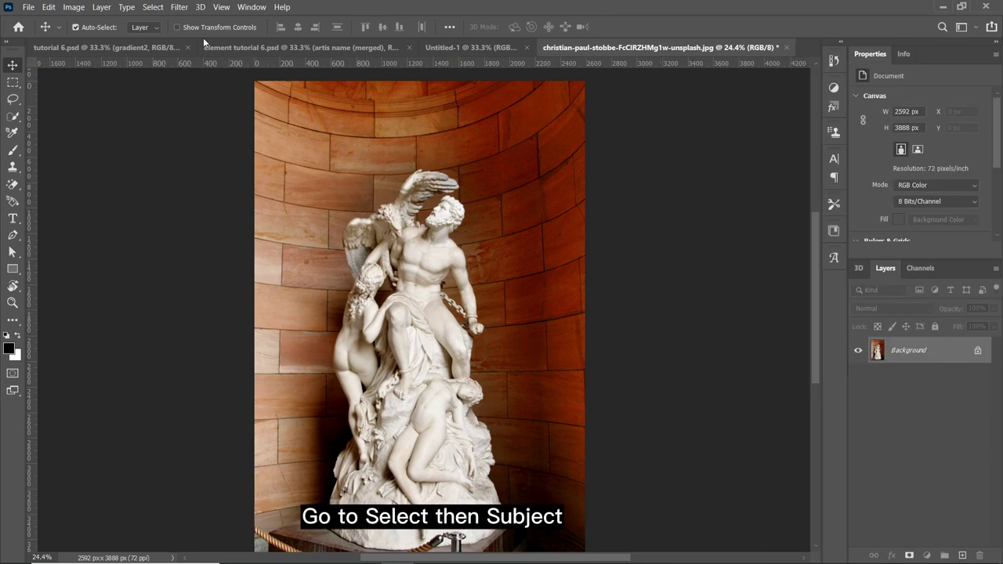
# Select the statue with Select > Subject and copy it onto a new layer.
pyautogui.click(162, 10)
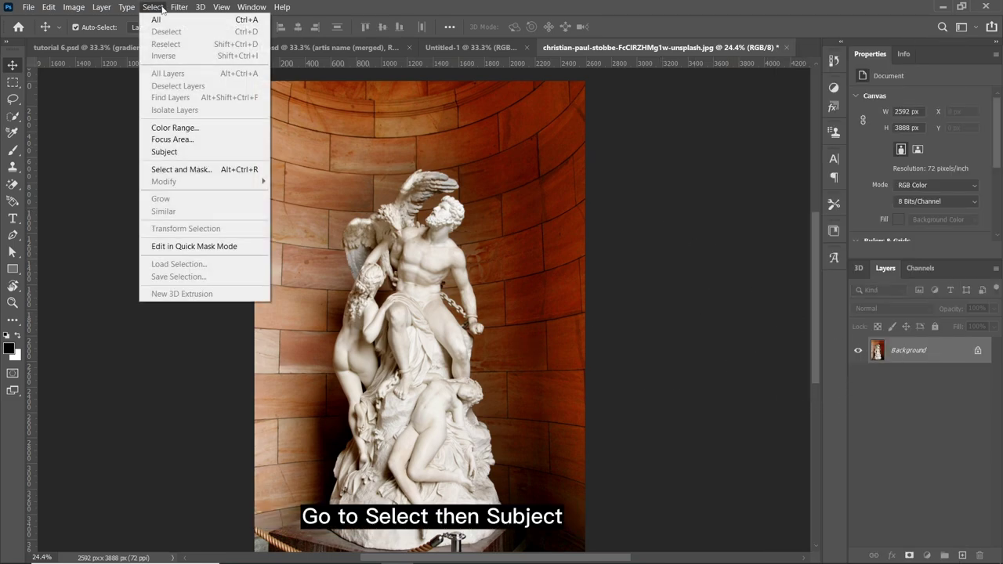
pyautogui.click(183, 151)
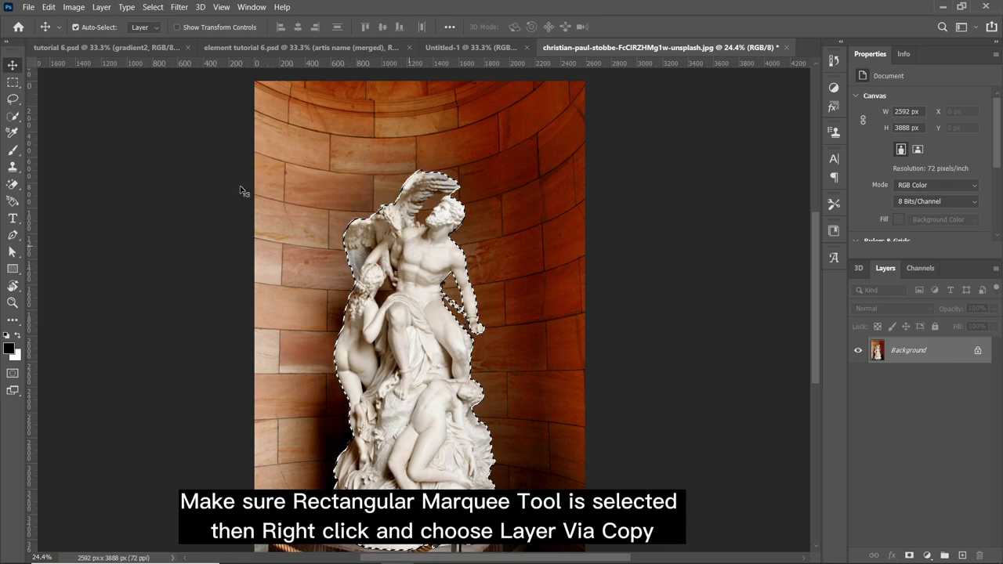
pyautogui.click(13, 82)
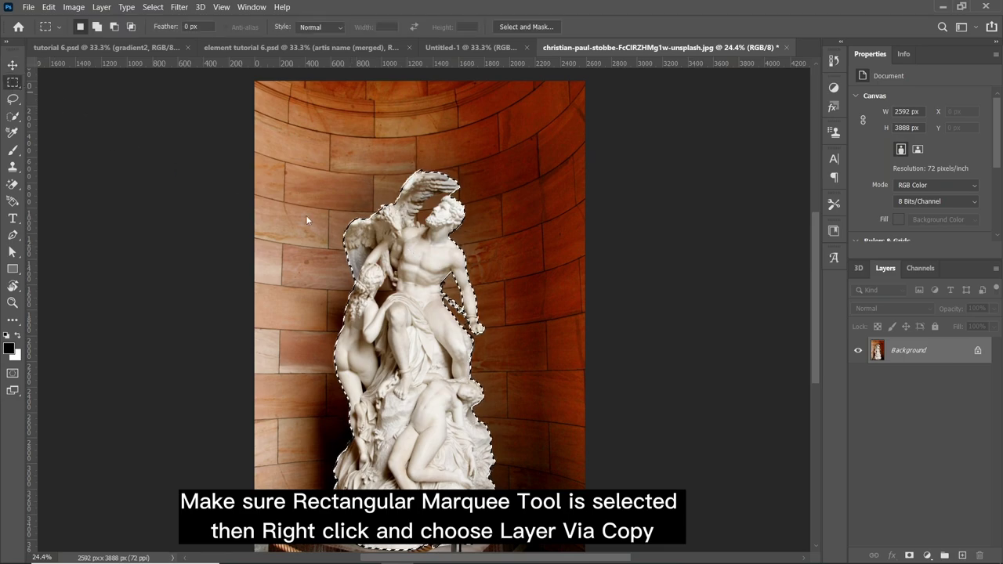
pyautogui.rightClick(423, 270)
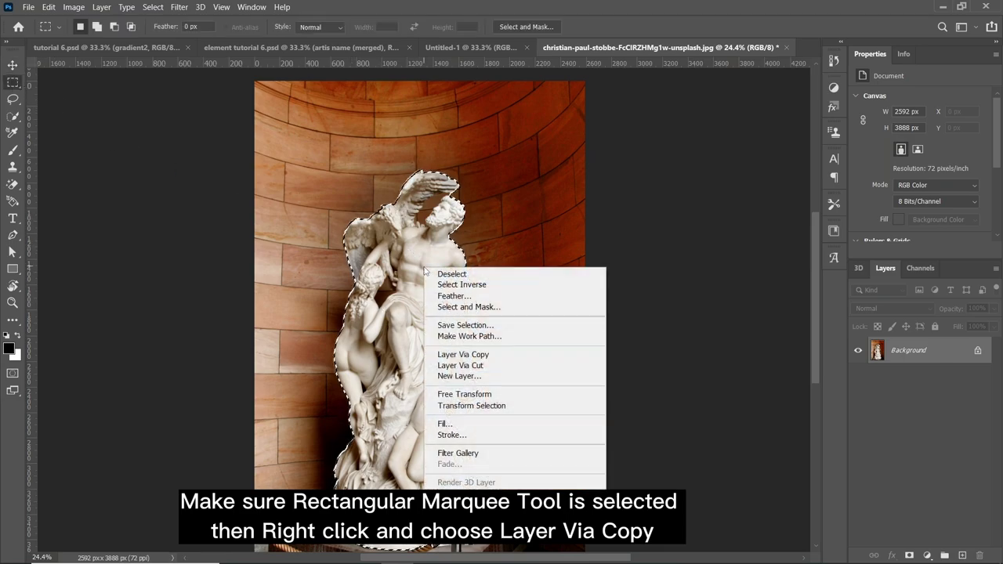
pyautogui.click(471, 357)
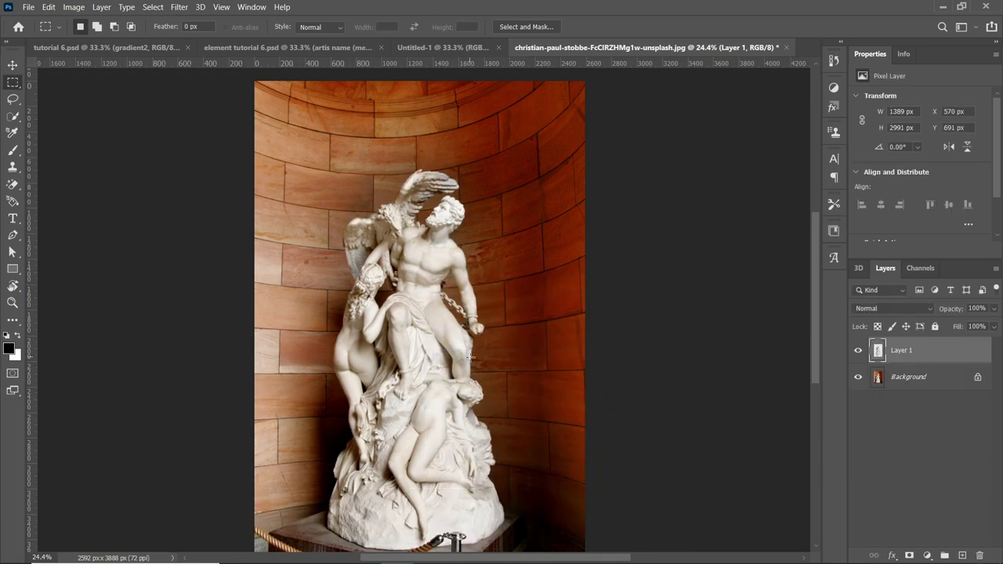
# Hide the original Background layer so the statue stands on transparency.
pyautogui.click(860, 378)
pyautogui.scroll(2, 470, 345)
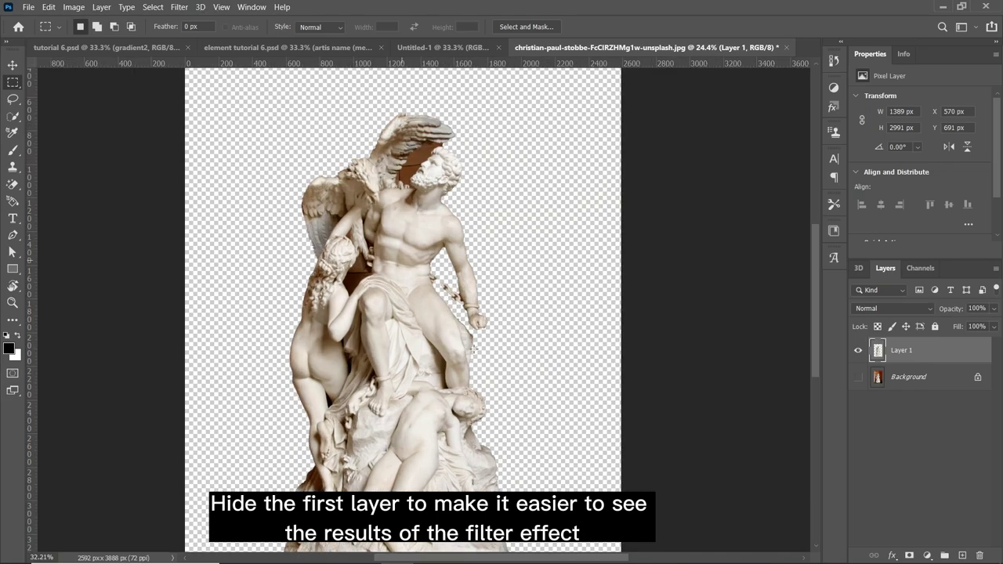
pyautogui.scroll(2, 472, 346)
pyautogui.scroll(1, 473, 347)
pyautogui.scroll(-2, 476, 348)
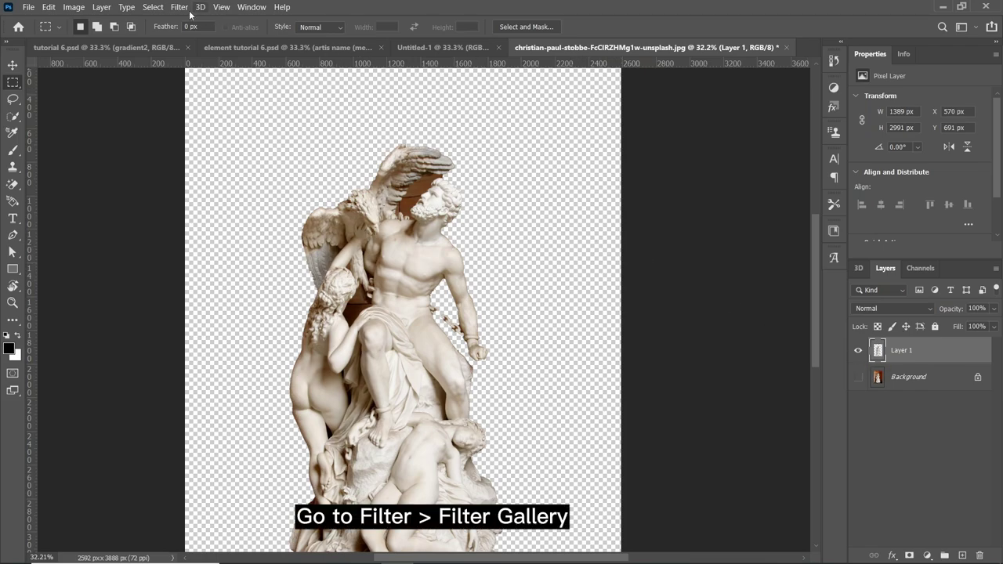
# In the Filter Gallery, adjust the Grain effect's Intensity and Contrast values.
pyautogui.click(187, 7)
pyautogui.click(200, 56)
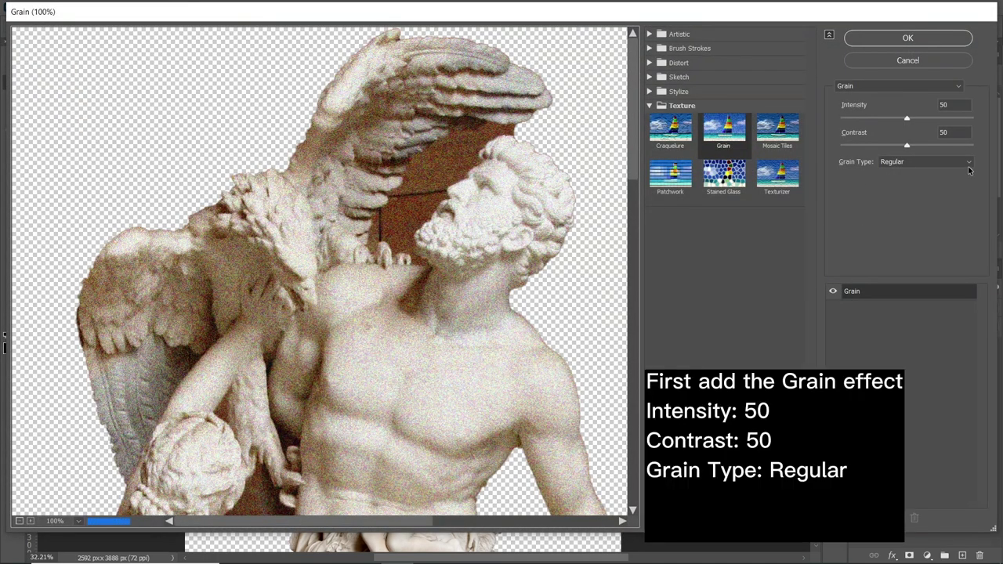
pyautogui.click(945, 104)
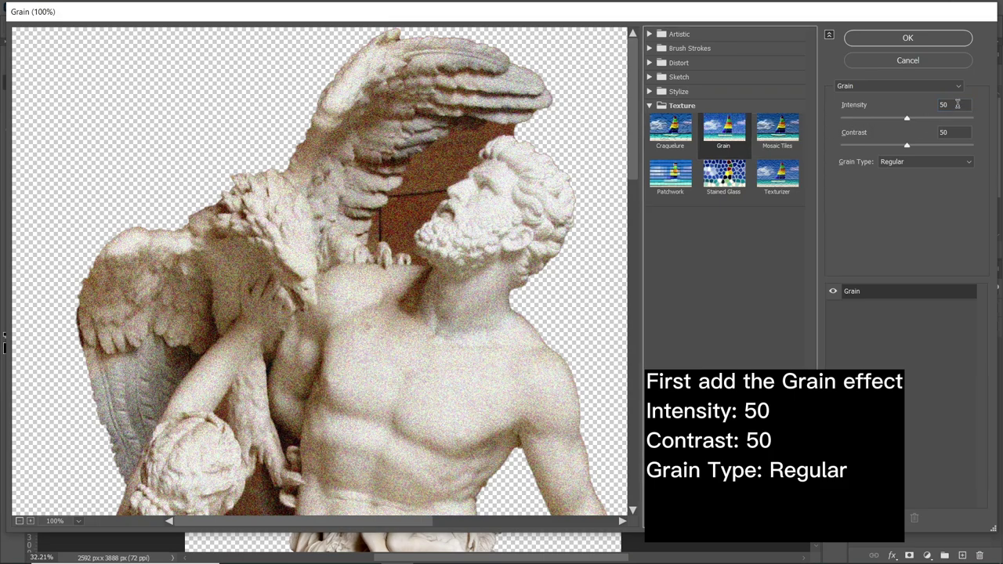
pyautogui.doubleClick(954, 104)
pyautogui.doubleClick(954, 132)
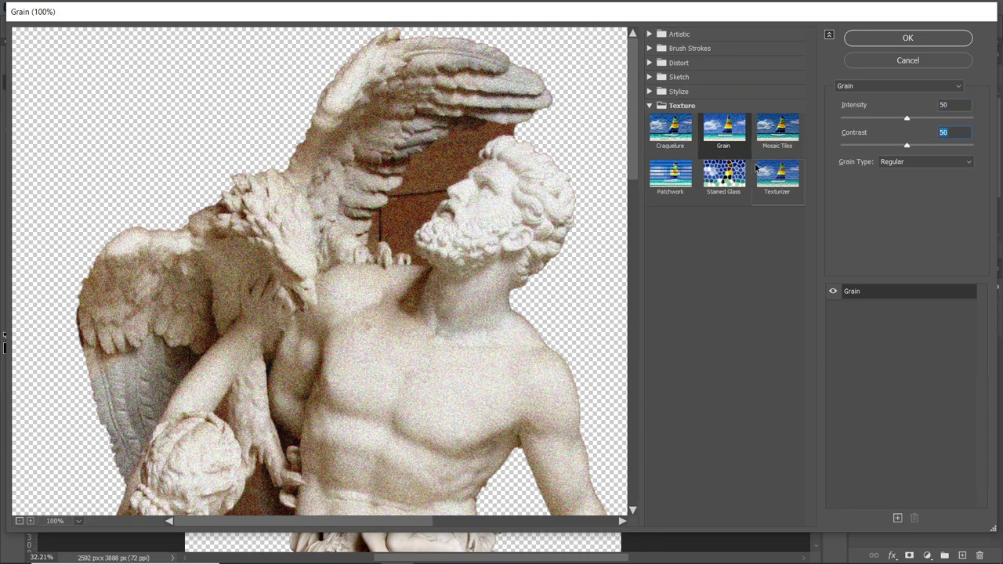
# Add a Sketch > Stamp effect with Light/Dark Balance 15 and Smoothness 1, and apply.
pyautogui.click(897, 518)
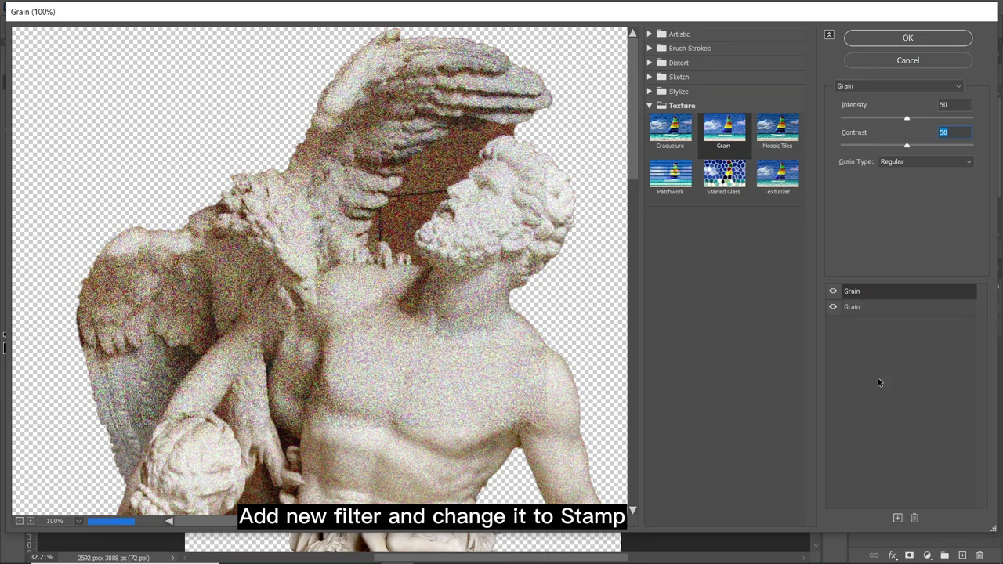
pyautogui.click(650, 92)
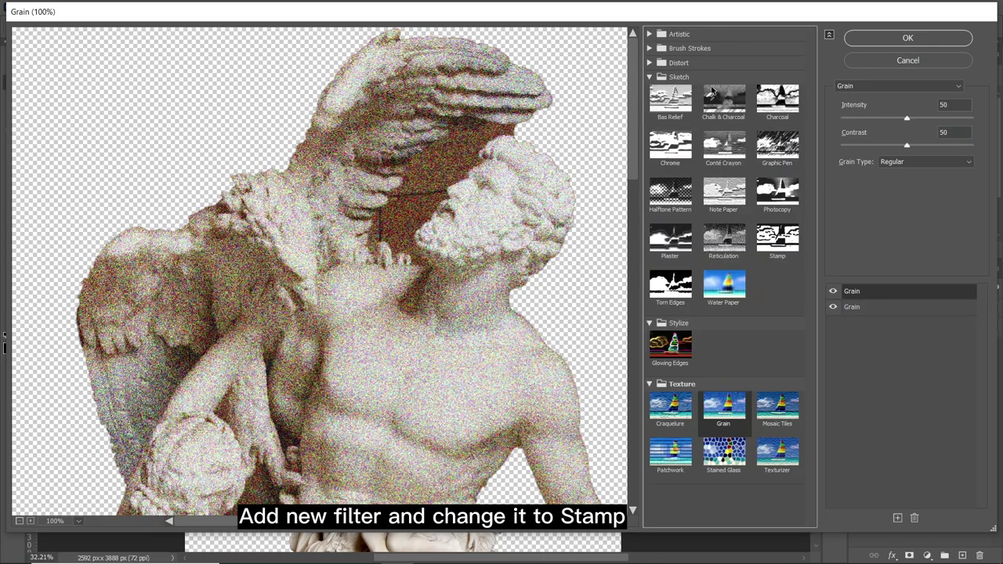
pyautogui.click(780, 248)
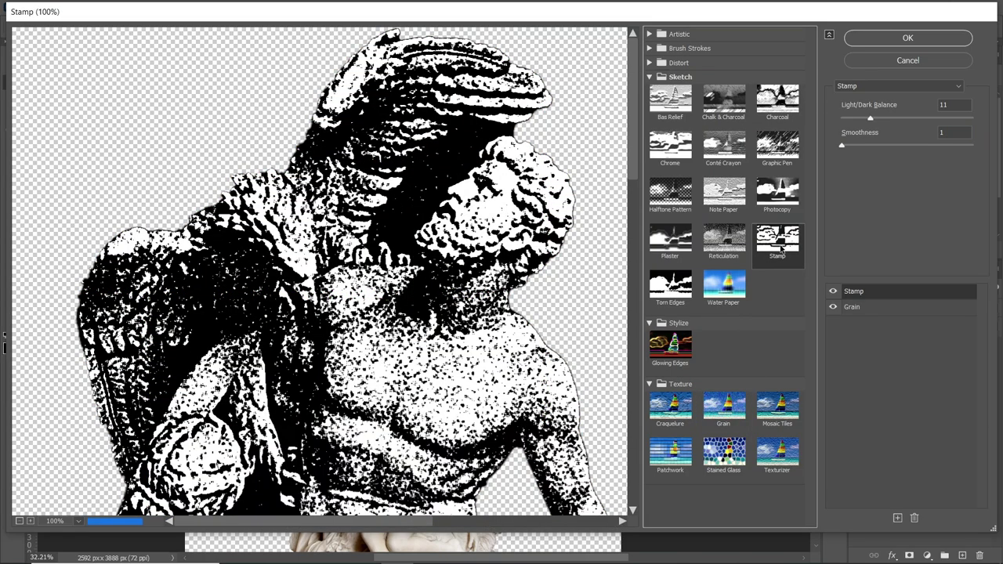
pyautogui.click(946, 105)
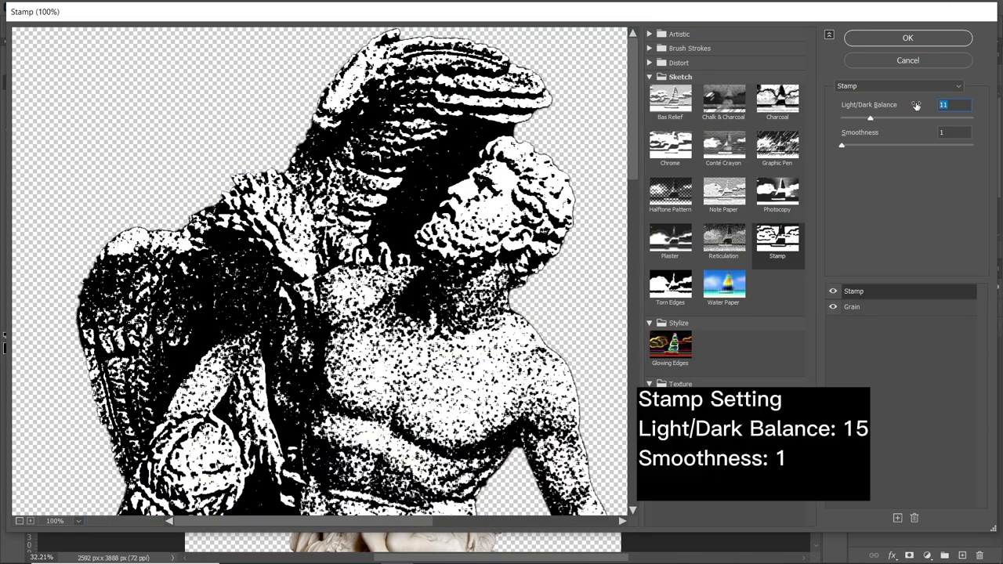
pyautogui.write('15')
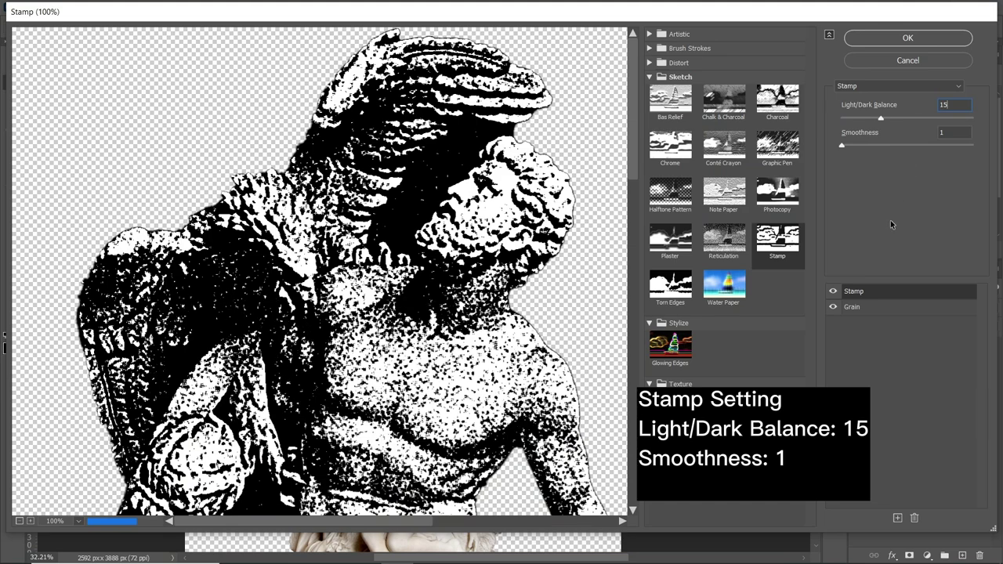
pyautogui.click(950, 133)
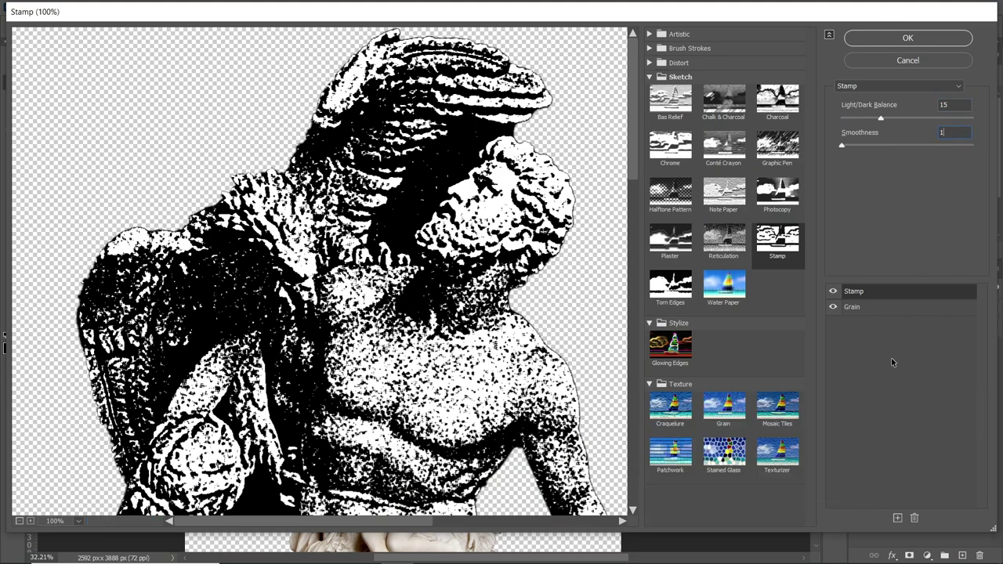
pyautogui.click(907, 39)
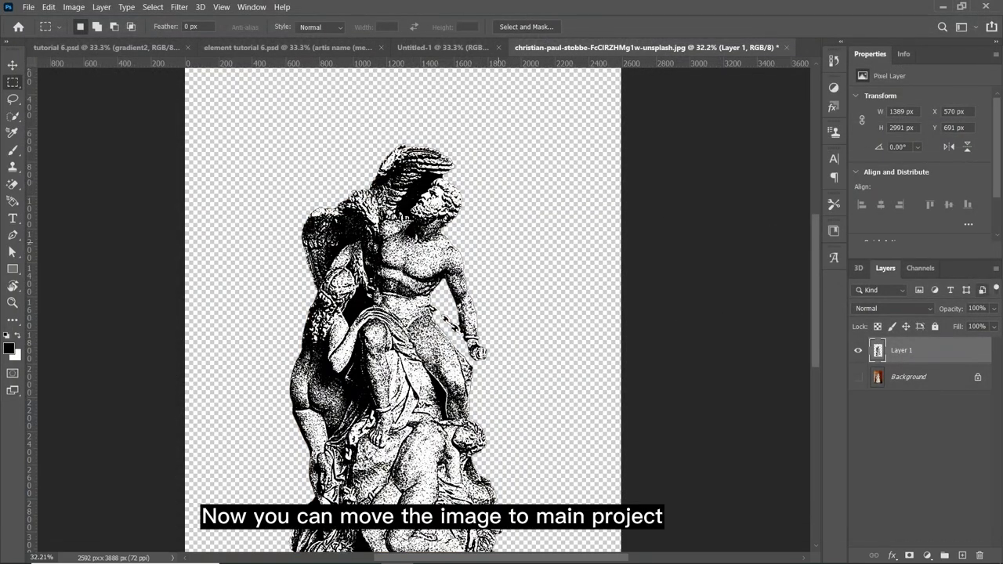
# Drag the stamped statue layer into the Untitled-1 poster document.
pyautogui.click(12, 67)
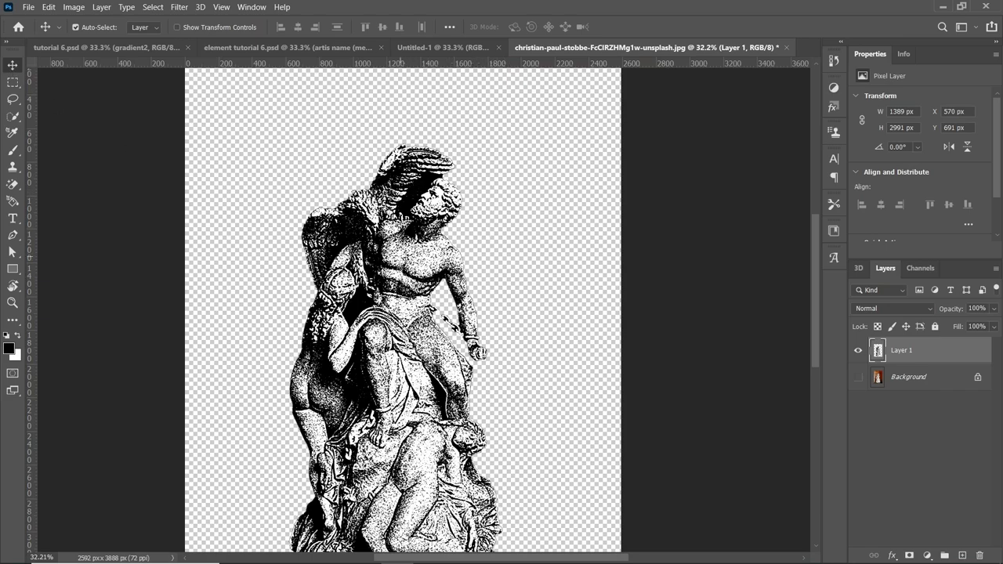
pyautogui.moveTo(404, 264); pyautogui.dragTo(403, 156)
pyautogui.moveTo(401, 119)
pyautogui.mouseDown()
pyautogui.moveTo(513, 166)
pyautogui.moveTo(515, 269)
pyautogui.mouseUp()
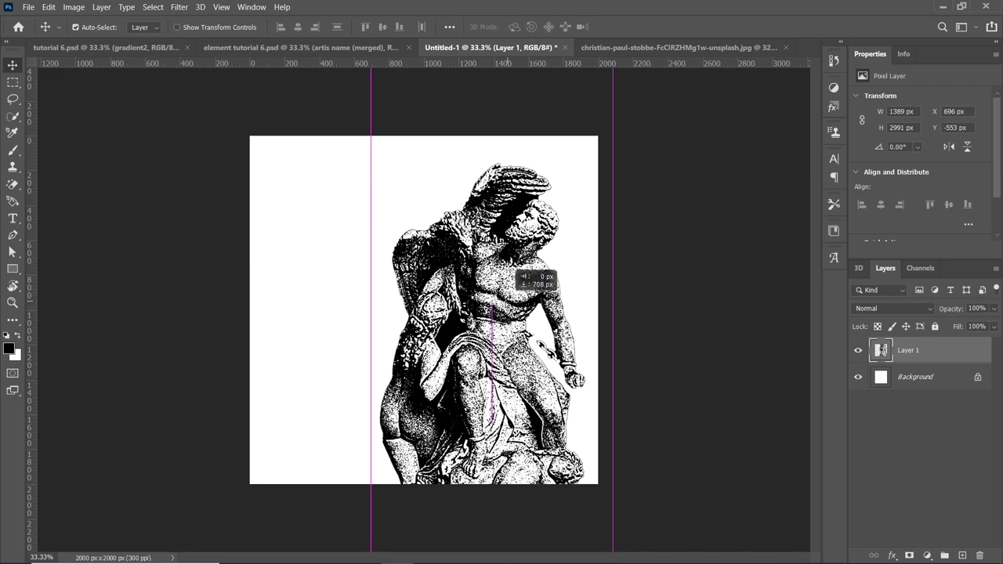
pyautogui.moveTo(514, 270); pyautogui.dragTo(515, 271)
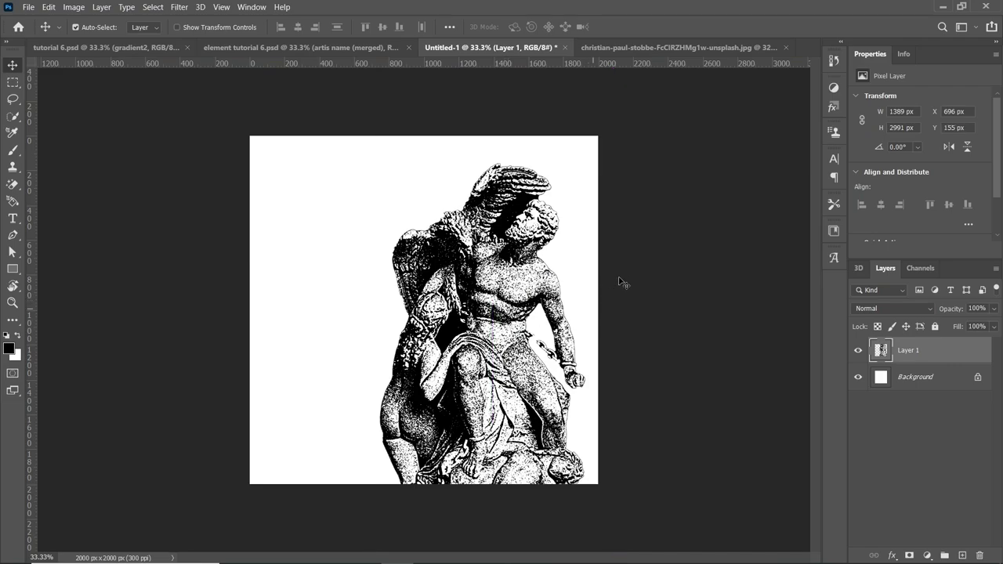
# Nudge the statue left to about X 611, Y 178 px and commit.
pyautogui.hotkey('ctrl', 't')
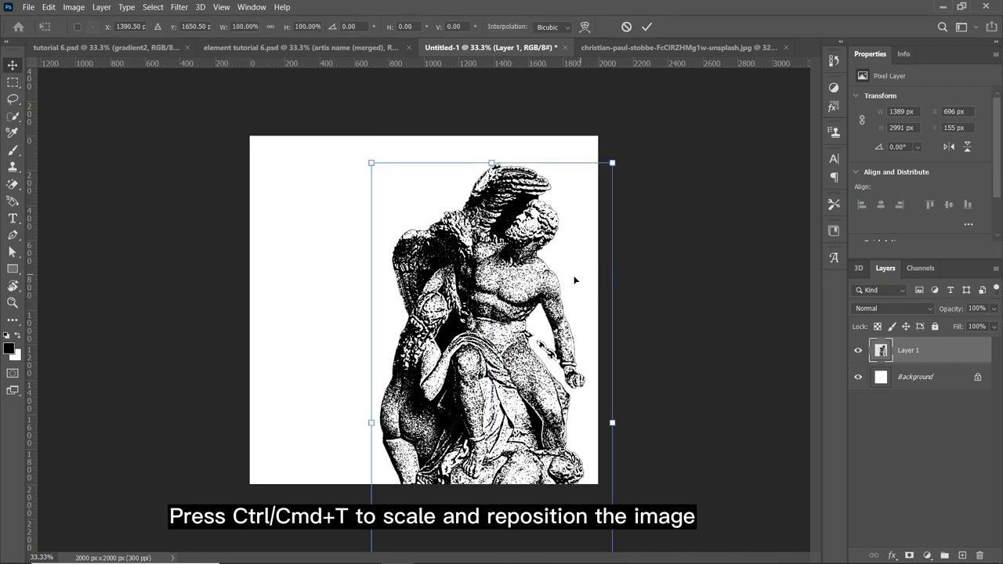
pyautogui.moveTo(575, 288); pyautogui.dragTo(566, 290)
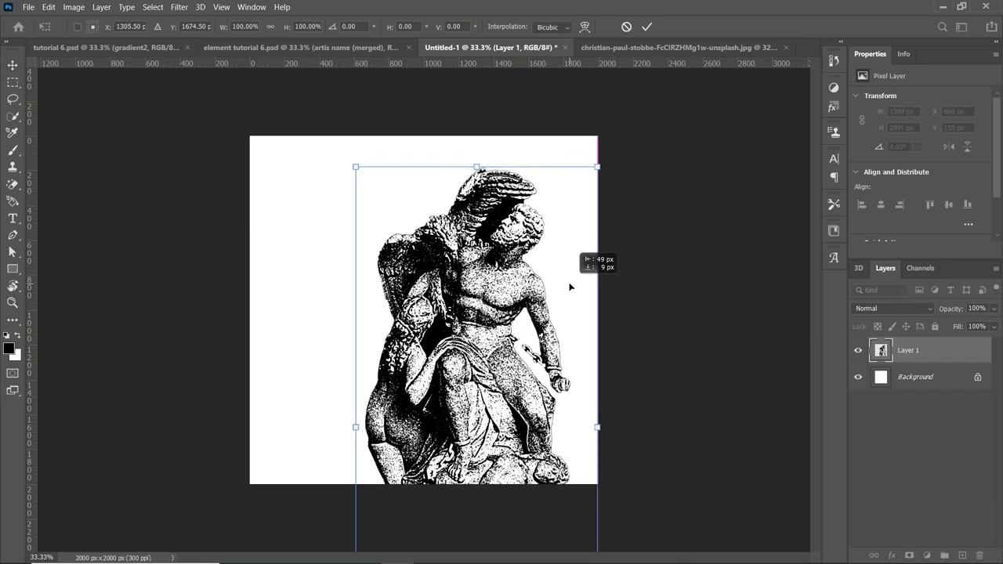
pyautogui.moveTo(566, 289); pyautogui.dragTo(558, 290)
pyautogui.click(647, 26)
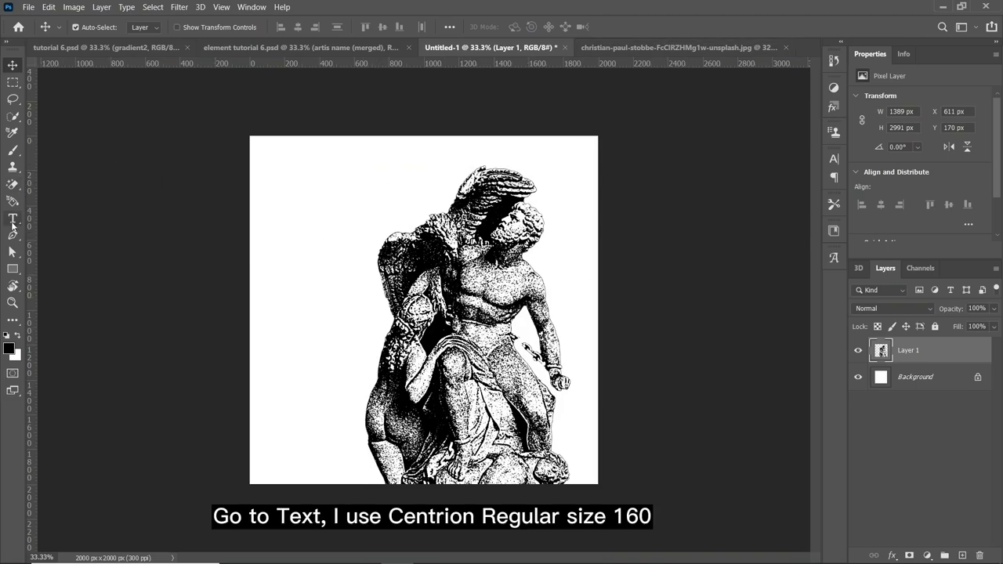
# Set the Type tool to Centrion Regular at 160 pt.
pyautogui.click(12, 219)
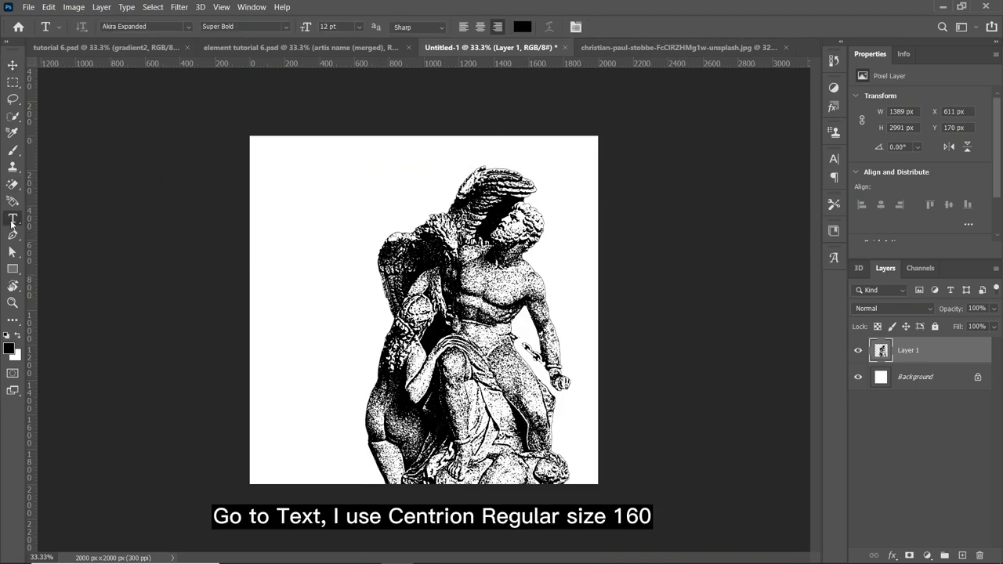
pyautogui.click(189, 27)
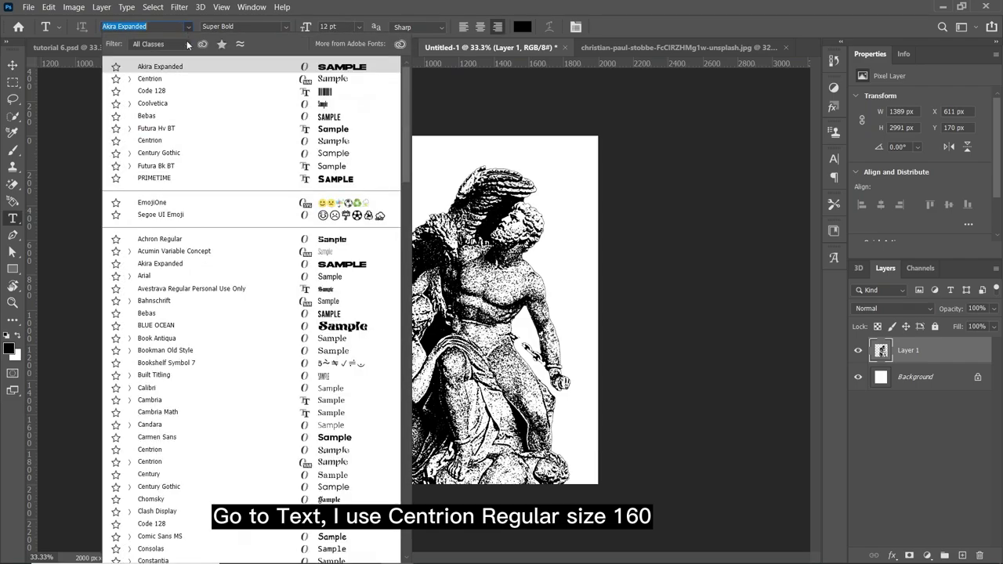
pyautogui.click(166, 77)
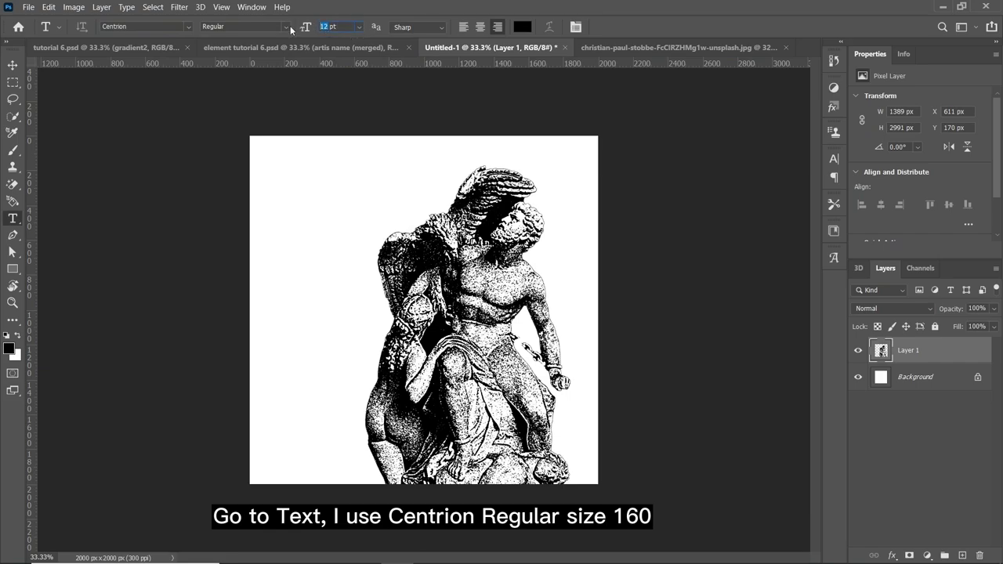
pyautogui.write('160')
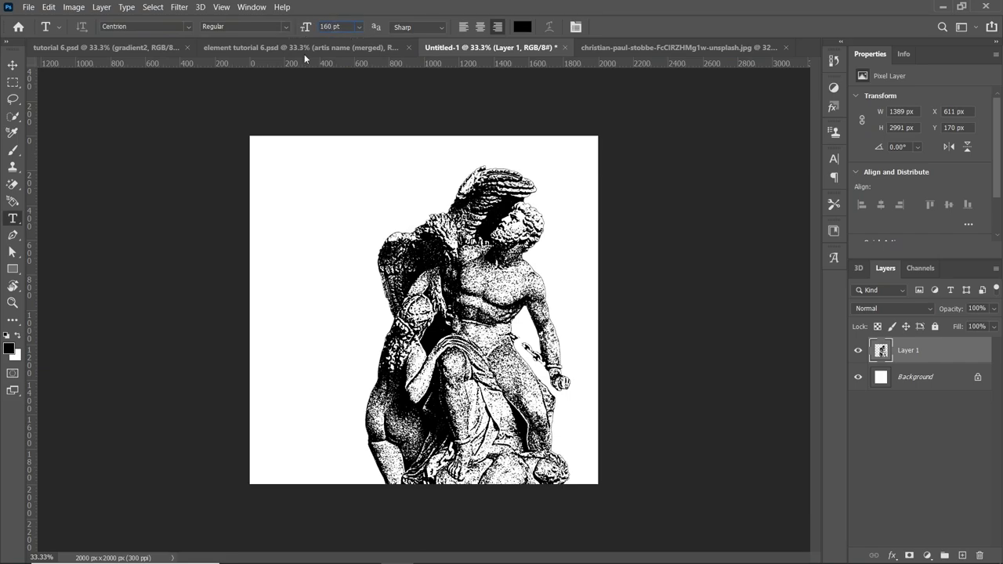
# Type the large title word across the top of the poster.
pyautogui.press('Return')
pyautogui.click(268, 193)
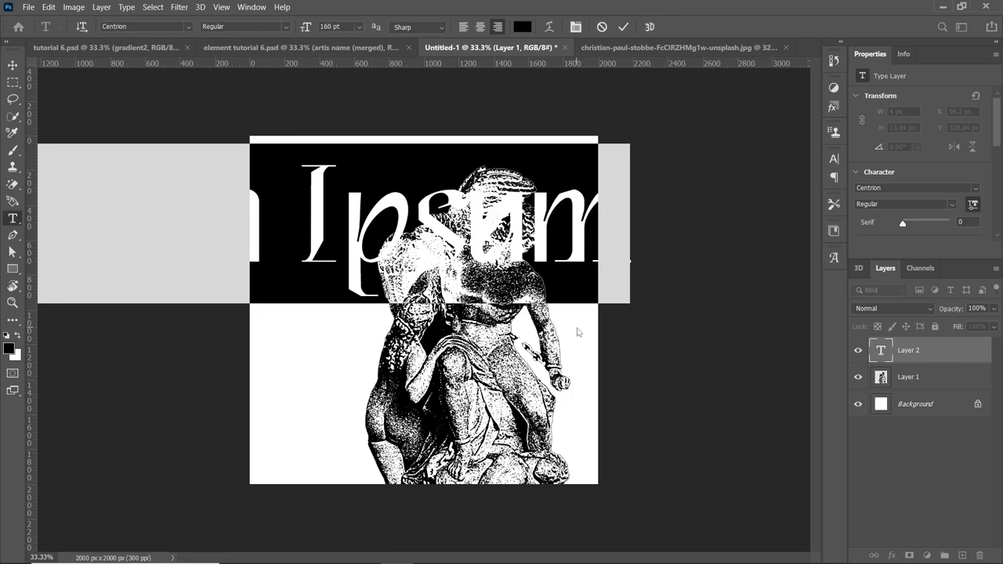
pyautogui.write('KN')
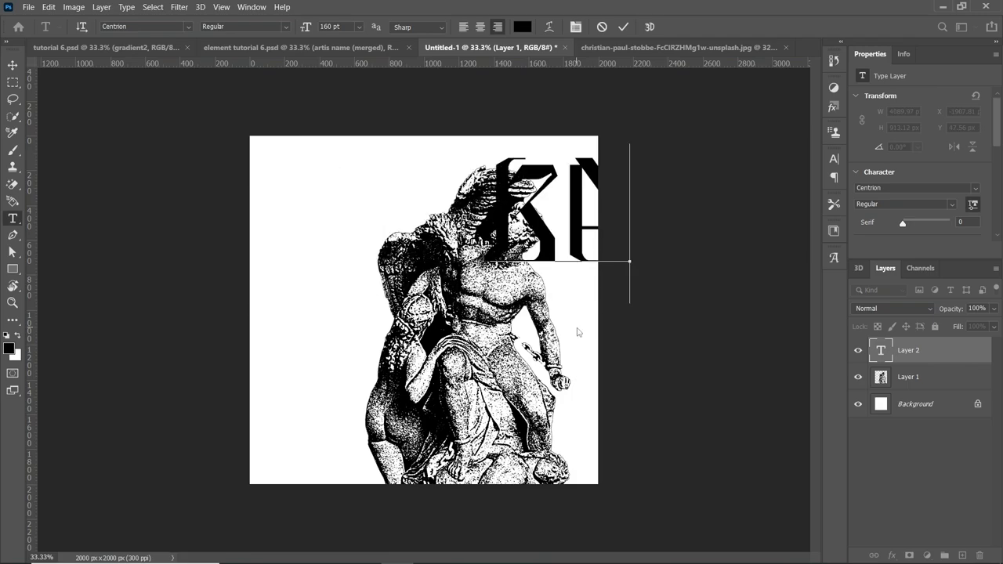
pyautogui.press('BackSpace')
pyautogui.write('OZHIN')
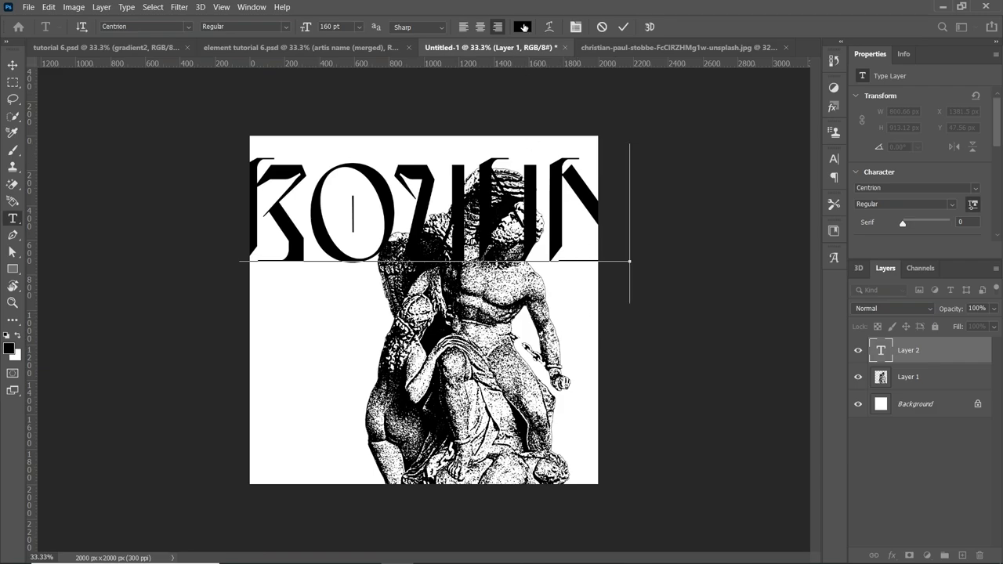
# Colour the title text near-black 151515.
pyautogui.click(522, 27)
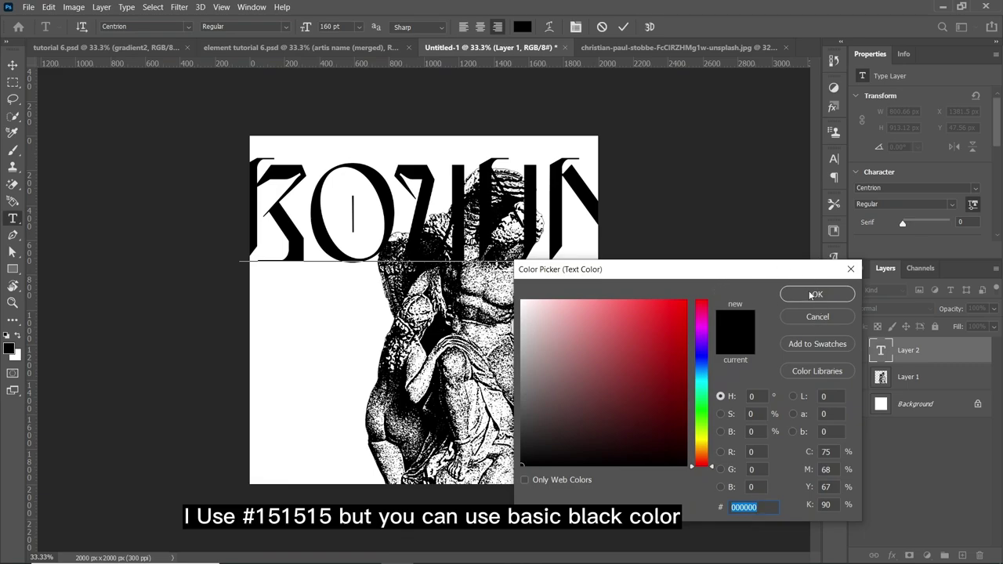
pyautogui.write('151515')
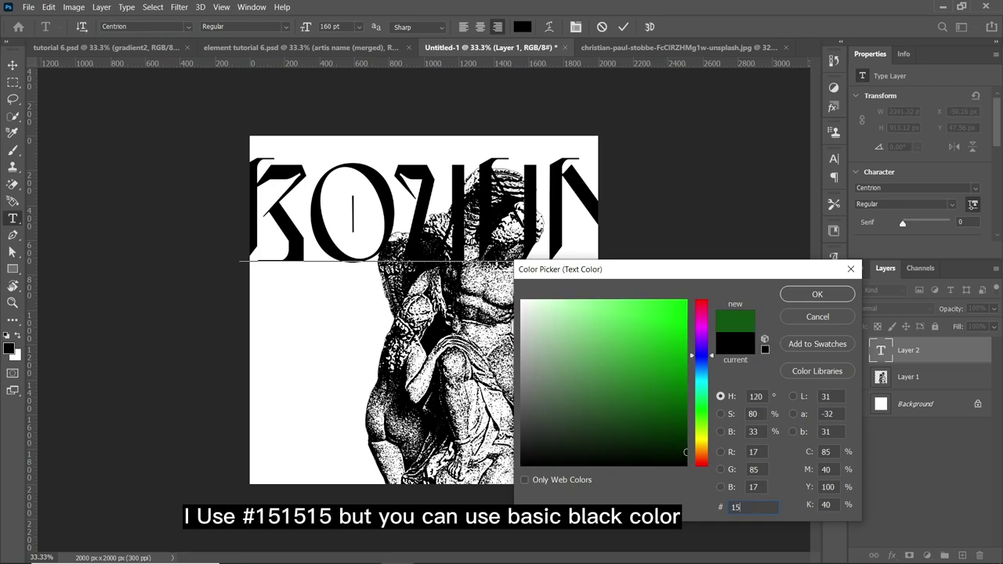
pyautogui.click(817, 296)
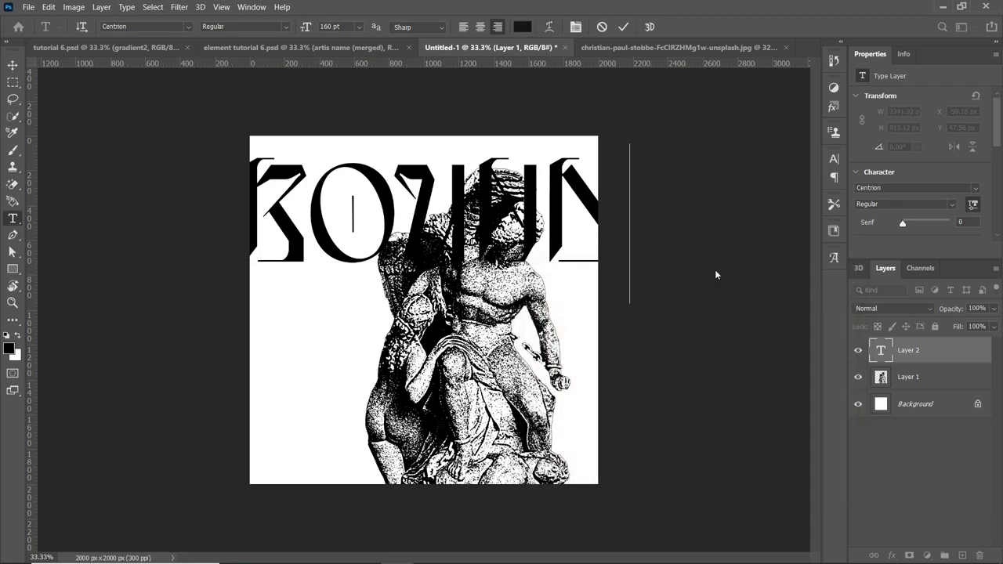
pyautogui.click(521, 27)
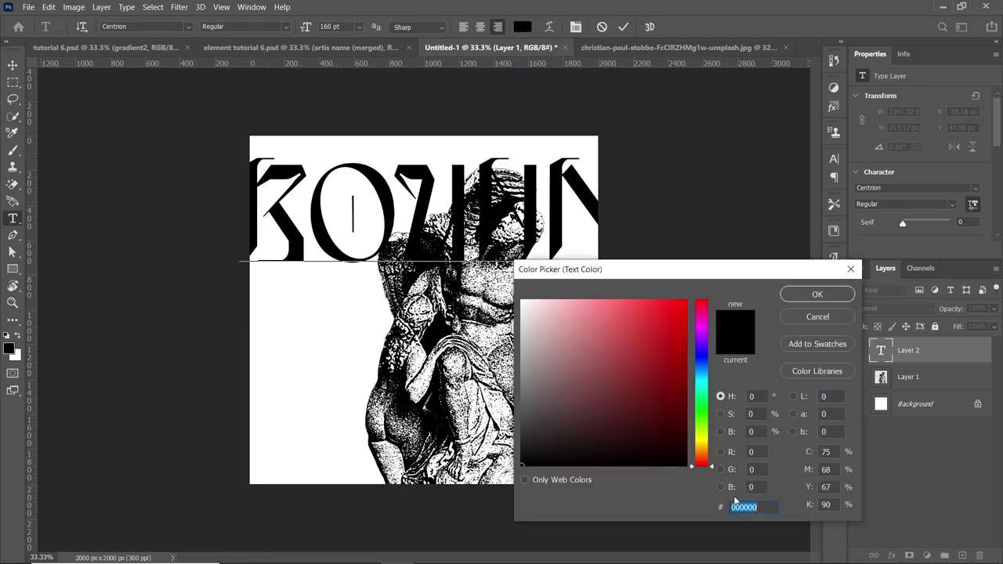
pyautogui.write('1515')
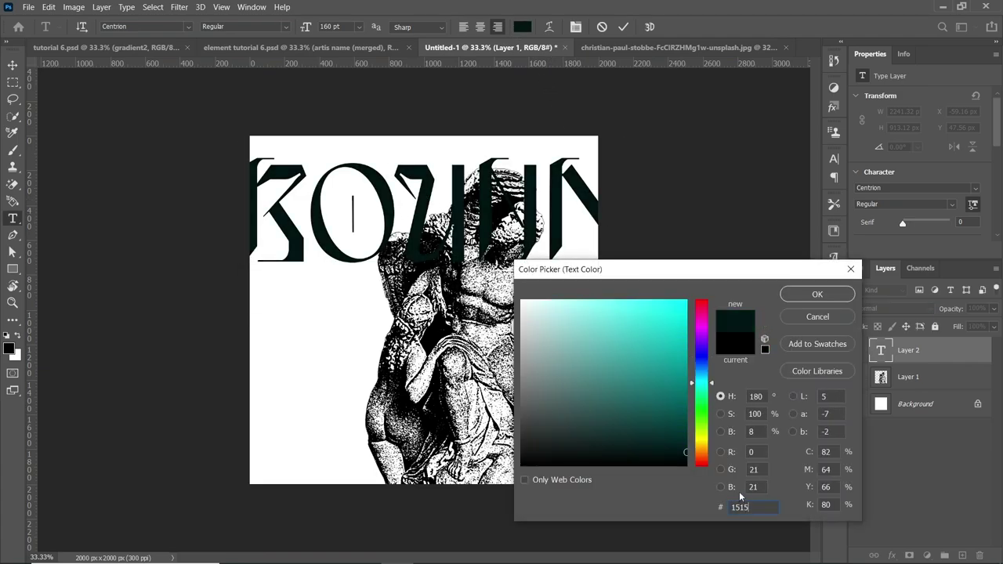
pyautogui.write('15')
pyautogui.click(817, 293)
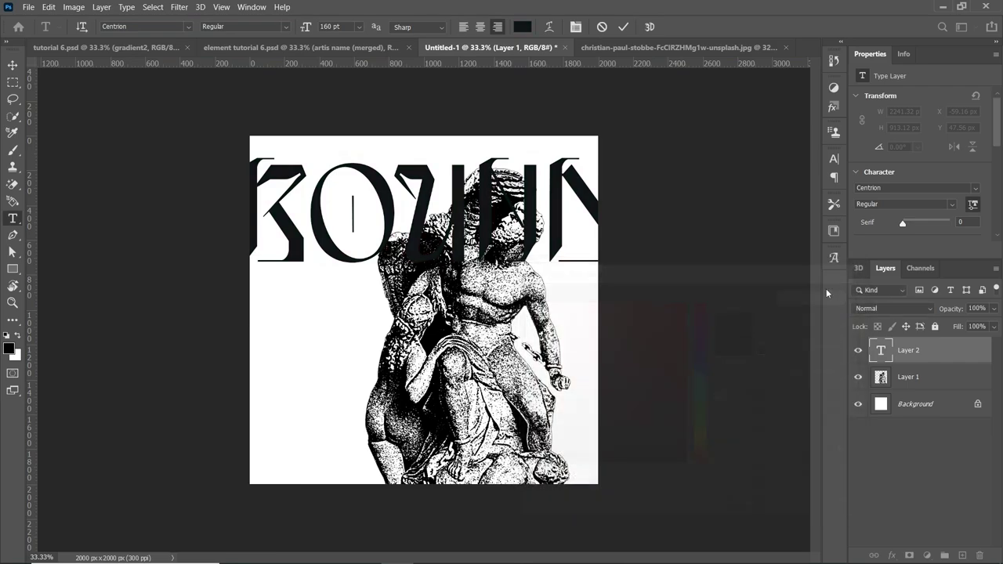
pyautogui.click(547, 219)
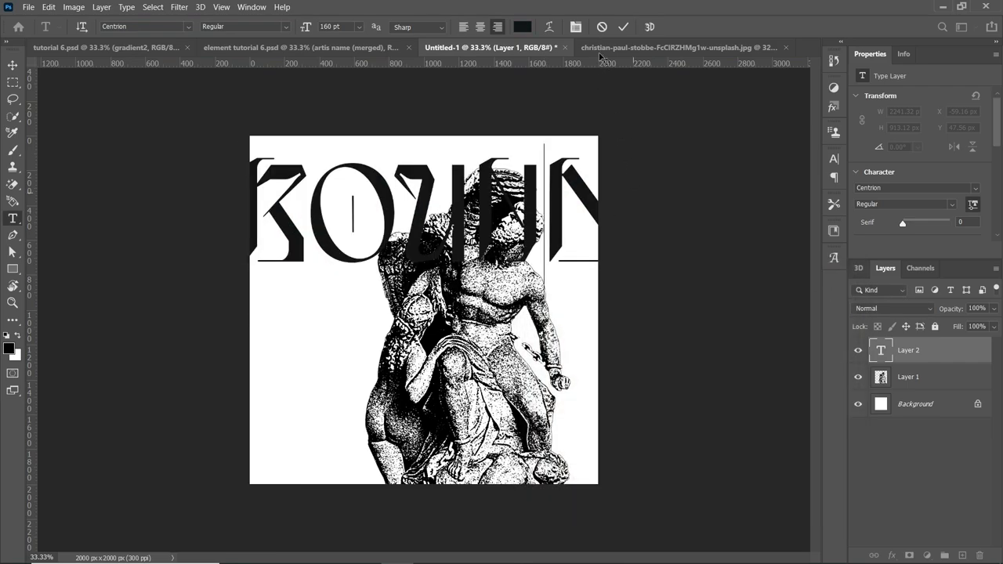
# Rotate the BOUND title text 90° so it runs vertically.
pyautogui.click(622, 28)
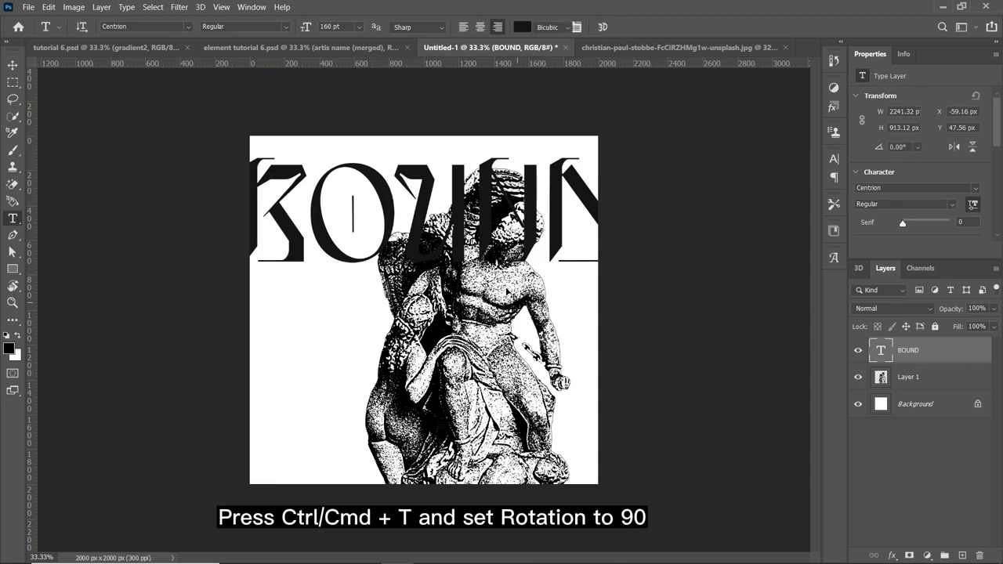
pyautogui.hotkey('ctrl', 't')
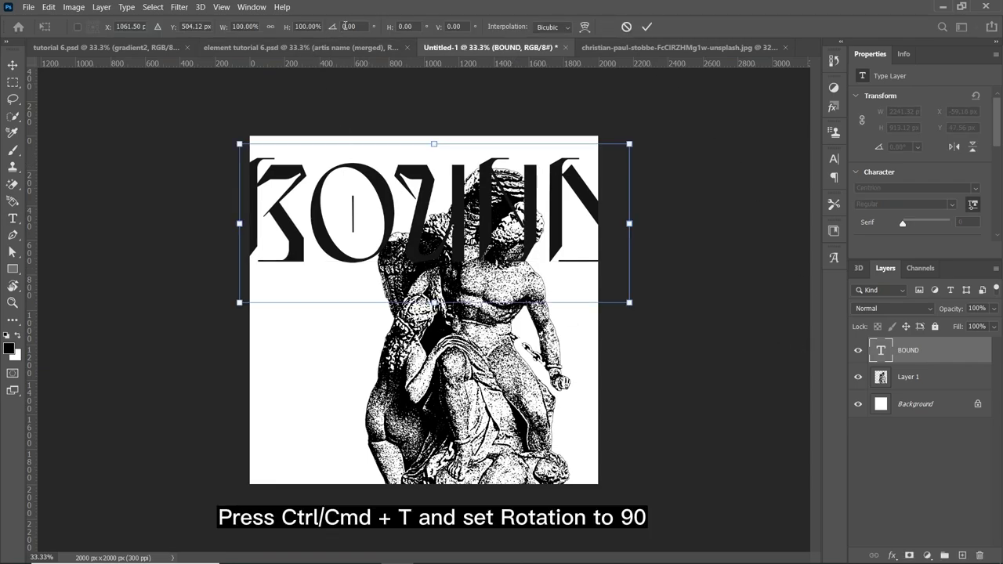
pyautogui.click(357, 26)
pyautogui.write('90')
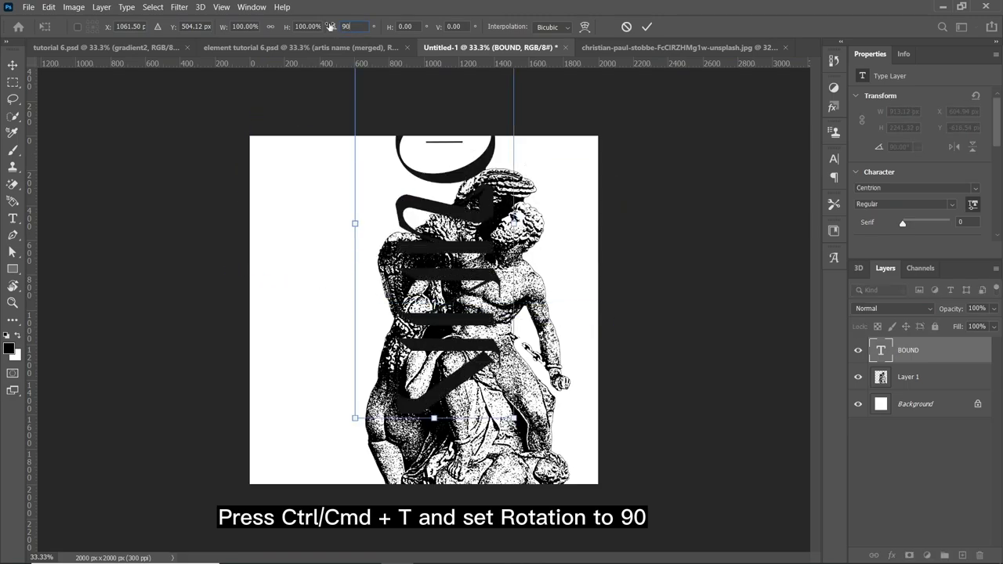
pyautogui.click(649, 27)
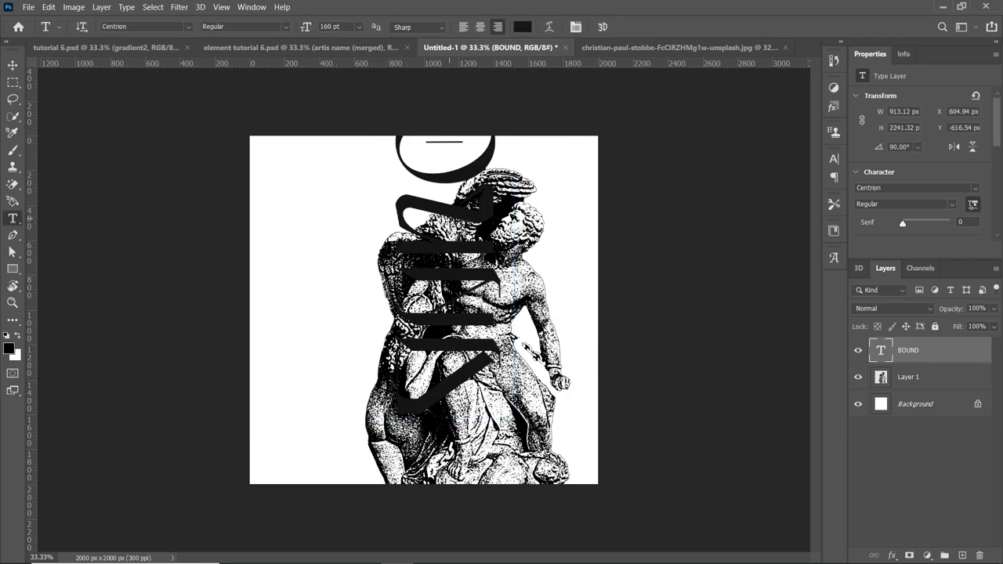
# Move the BOUND title to the left edge and resize it to about 1761 px tall.
pyautogui.hotkey('ctrl', 't')
pyautogui.moveTo(405, 244); pyautogui.dragTo(318, 279)
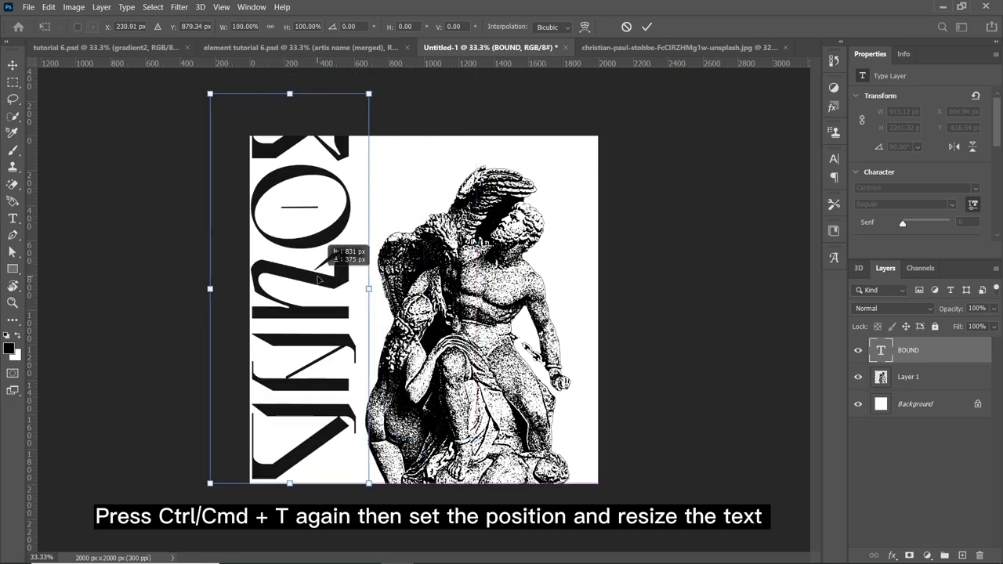
pyautogui.moveTo(318, 280); pyautogui.dragTo(319, 278)
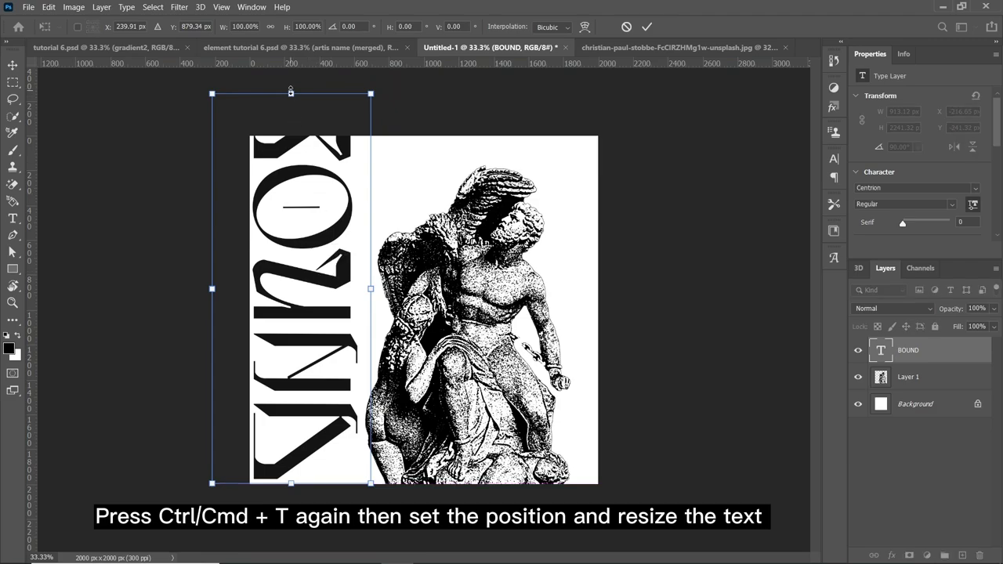
pyautogui.moveTo(290, 92); pyautogui.dragTo(290, 177)
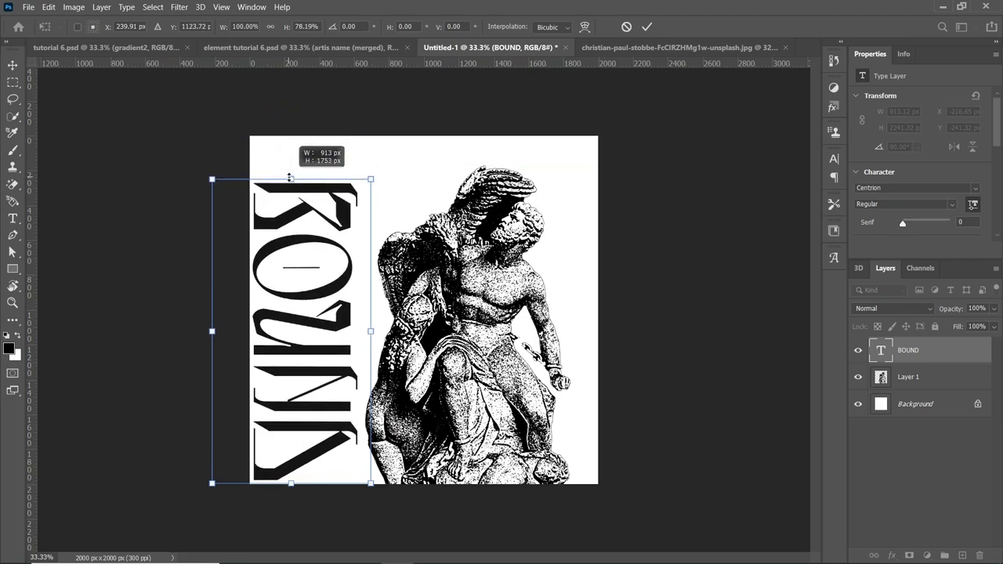
pyautogui.moveTo(290, 178); pyautogui.dragTo(290, 176)
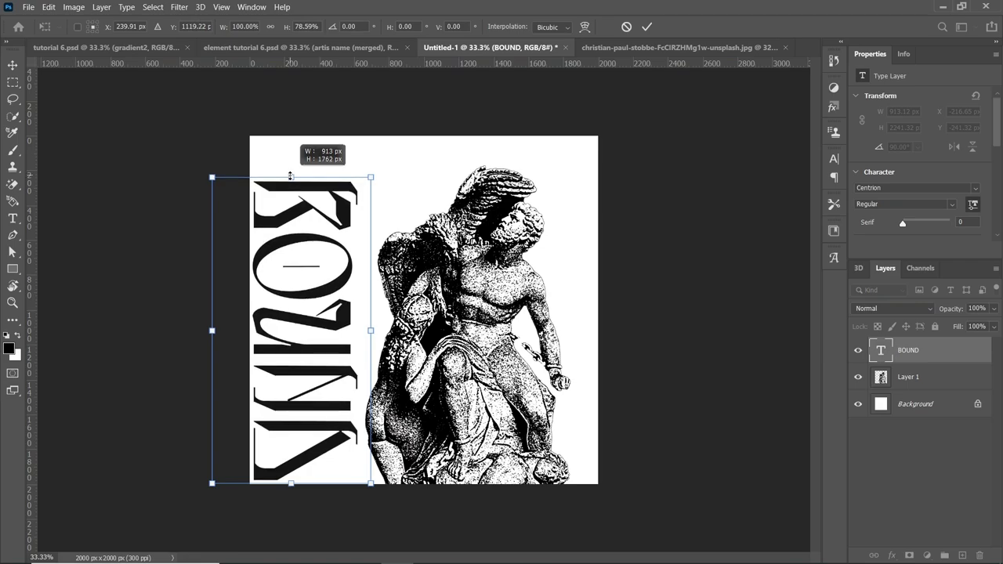
pyautogui.click(647, 27)
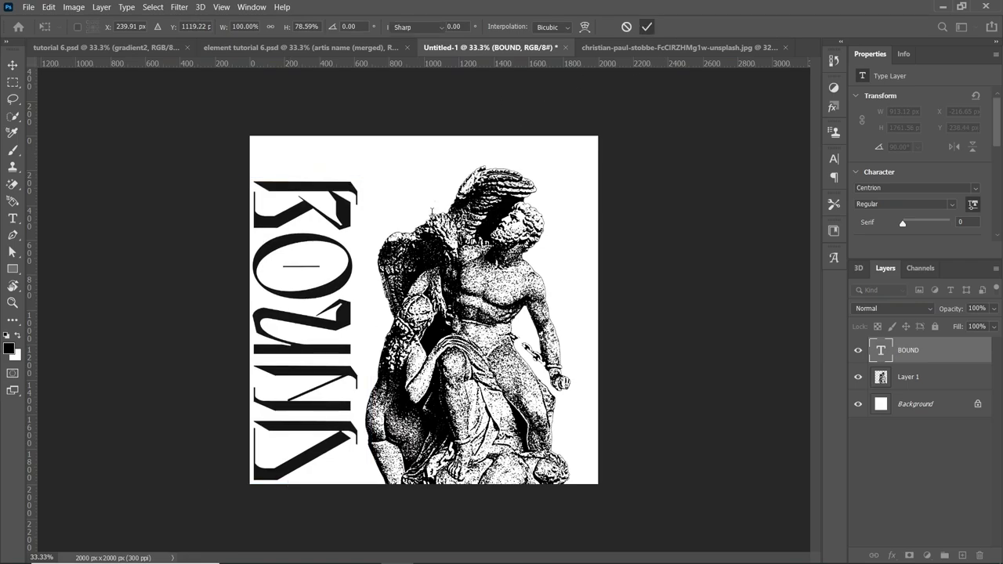
pyautogui.scroll(3, 373, 290)
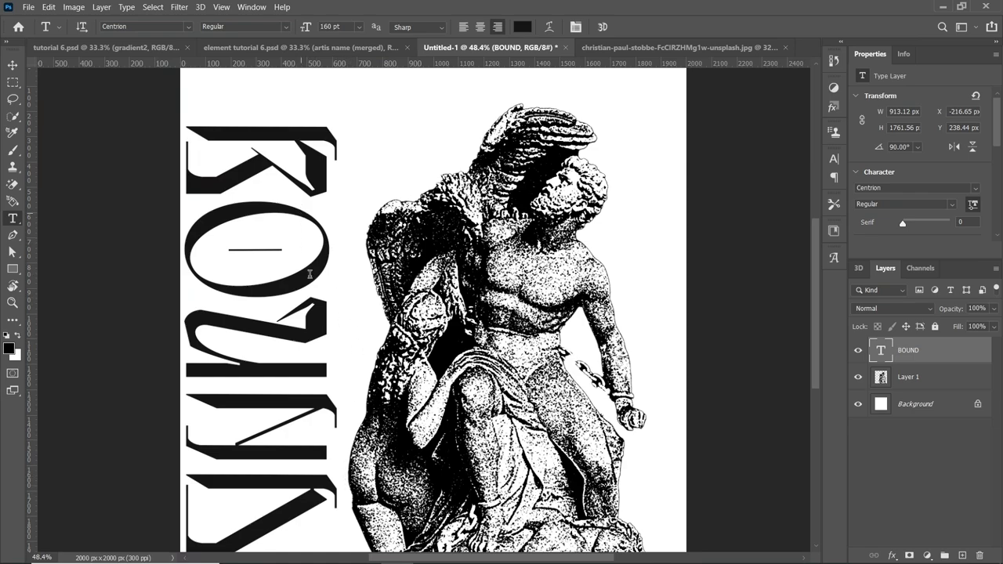
# Select the Rectangle Tool from the shape tools.
pyautogui.scroll(2, 310, 275)
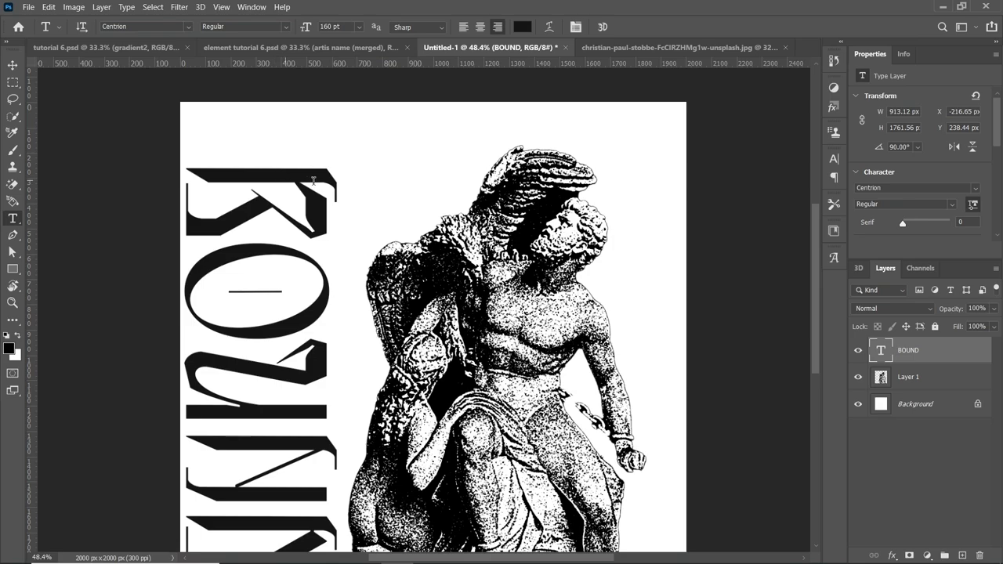
pyautogui.click(12, 270)
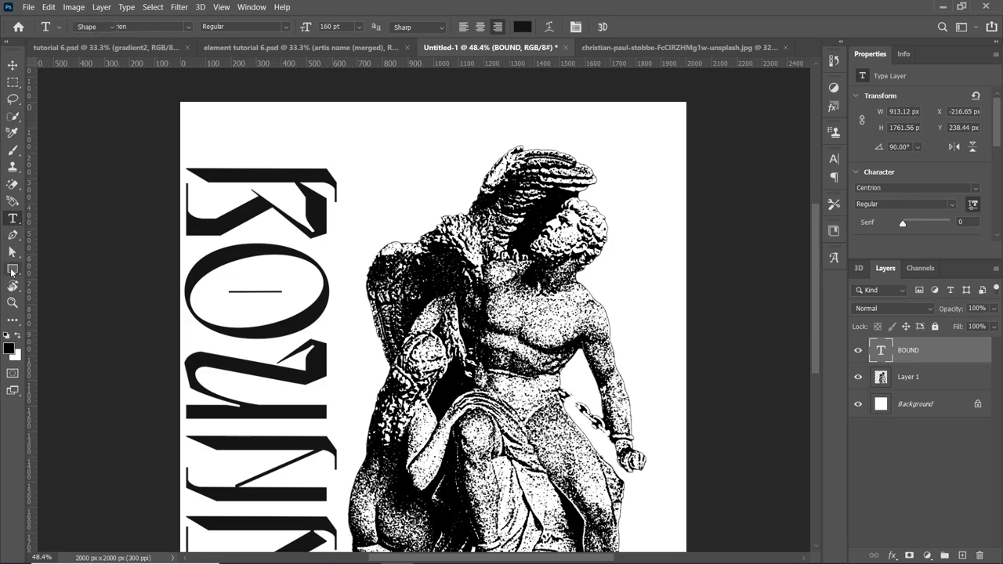
pyautogui.rightClick(12, 270)
pyautogui.click(72, 269)
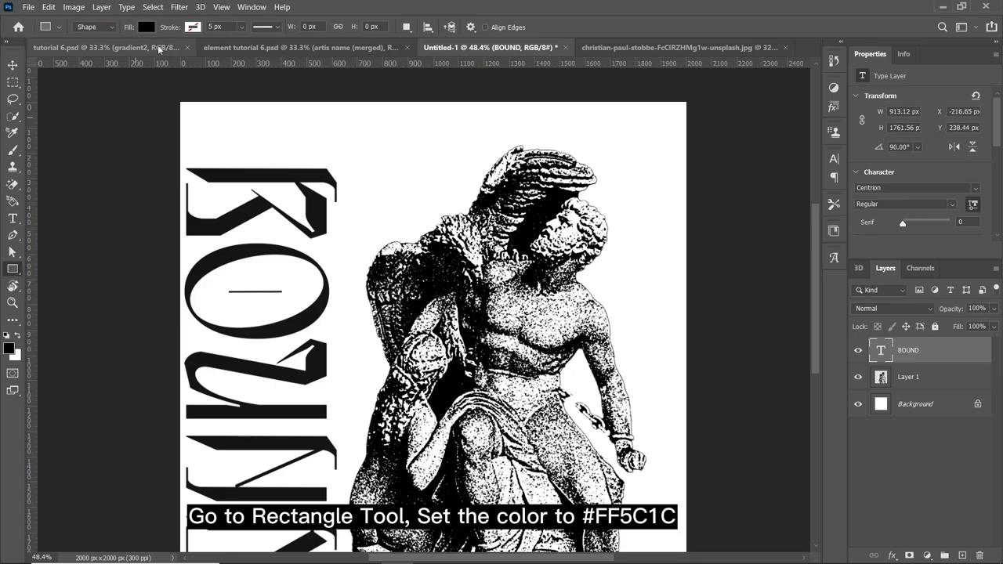
# Set the rectangle fill colour to orange ff5c1c.
pyautogui.click(148, 26)
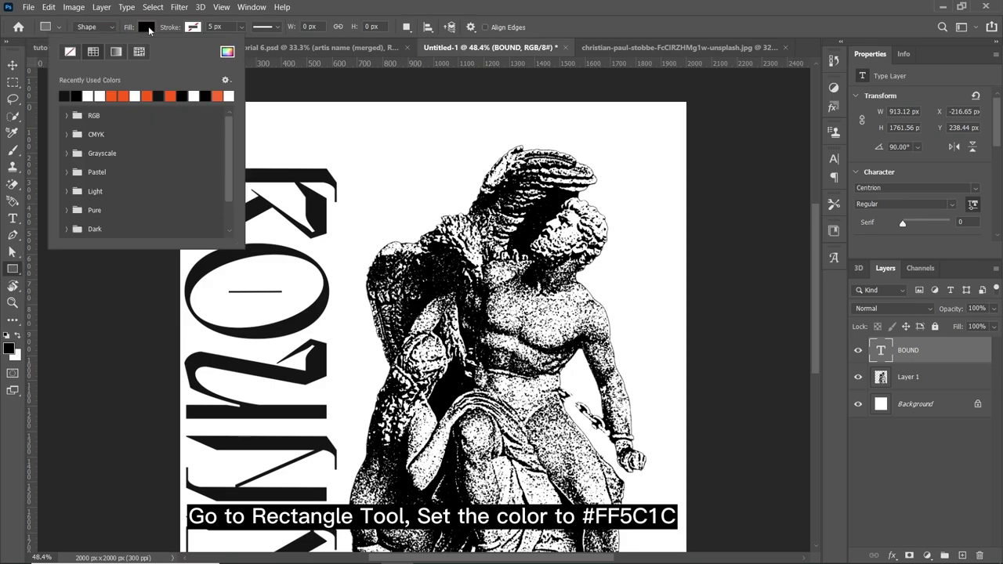
pyautogui.click(114, 94)
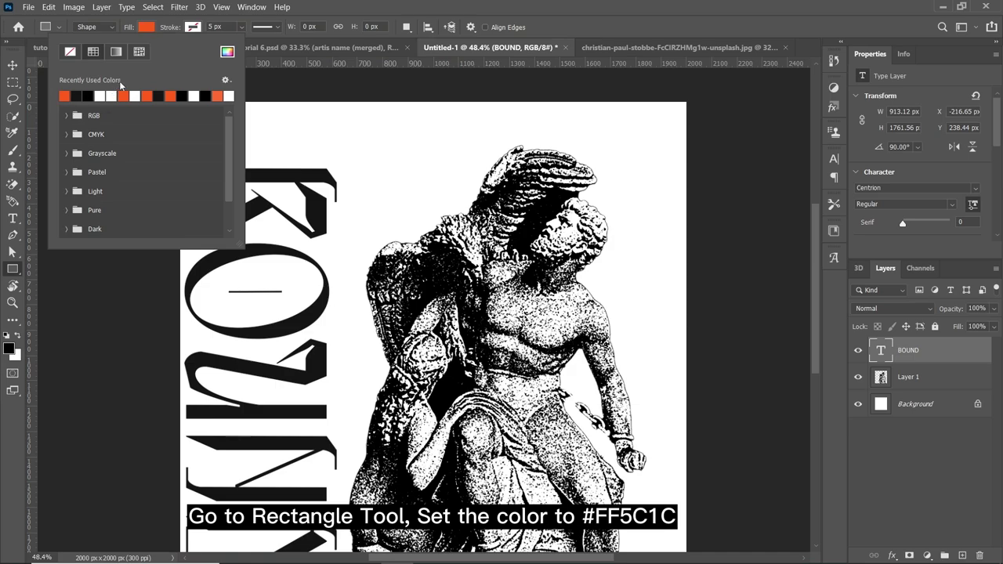
pyautogui.click(228, 51)
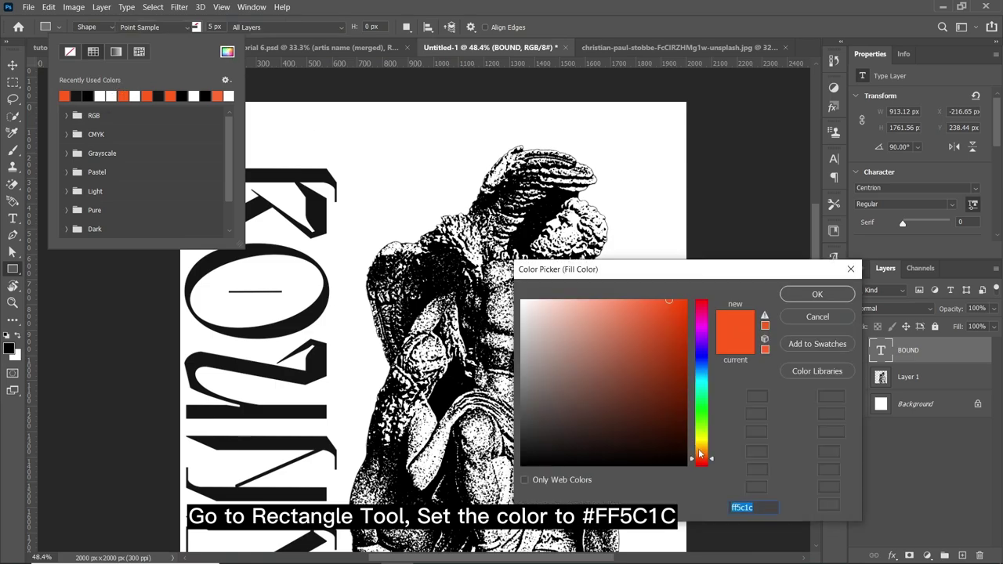
pyautogui.click(755, 508)
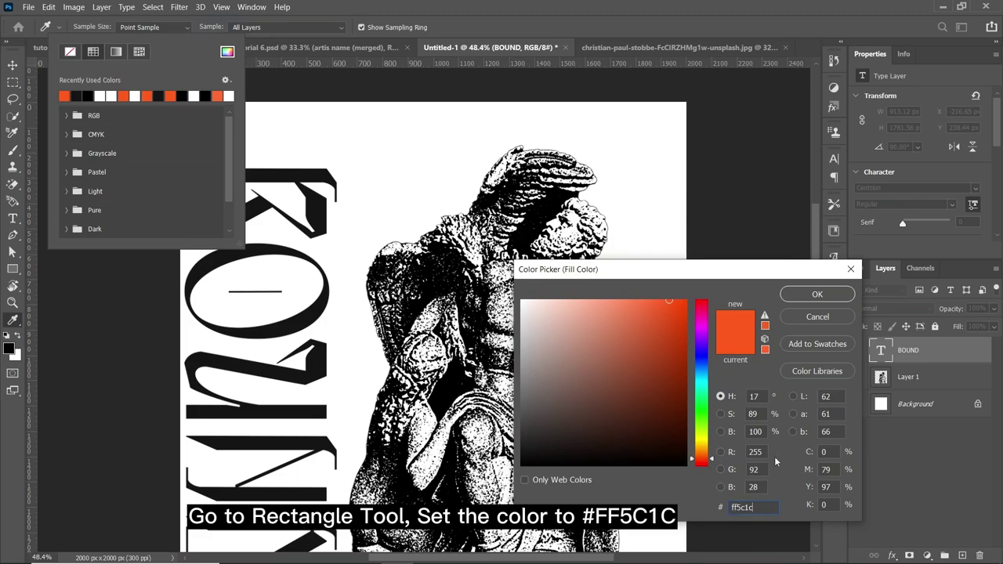
pyautogui.click(817, 293)
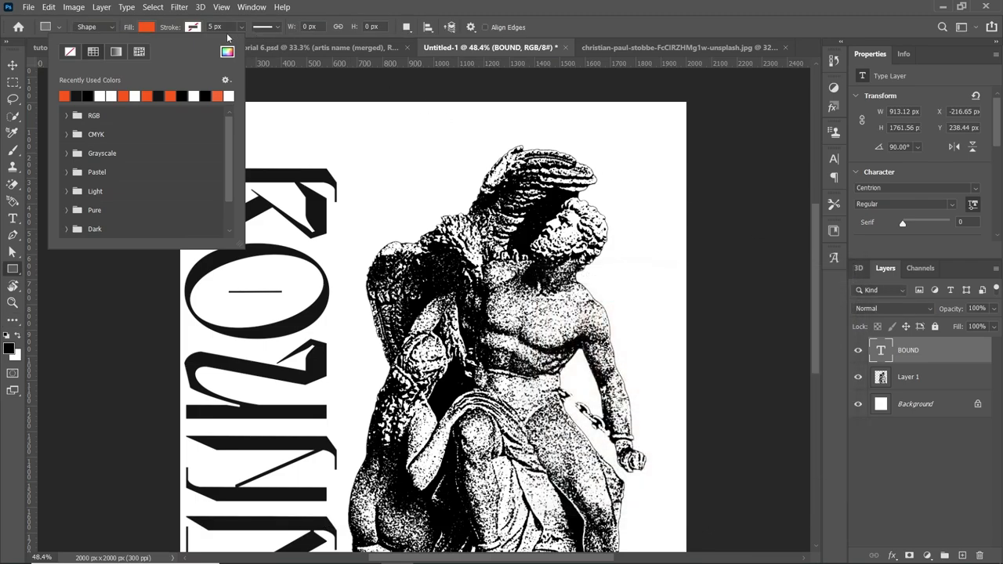
pyautogui.click(148, 30)
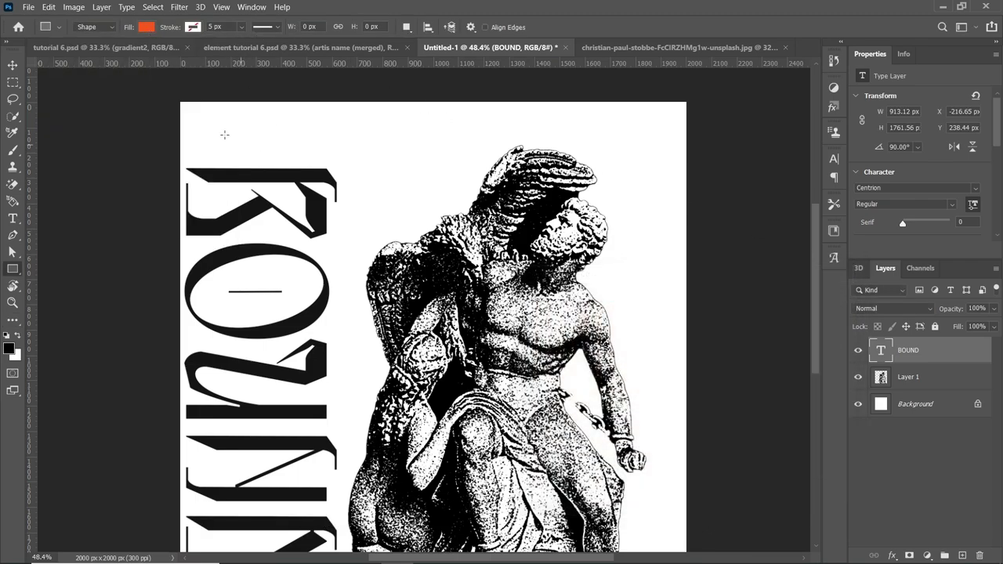
pyautogui.scroll(-1, 246, 205)
# Draw a 738 × 2100 px orange rectangle over the left strip and layer it beneath BOUND.
pyautogui.scroll(-1, 259, 210)
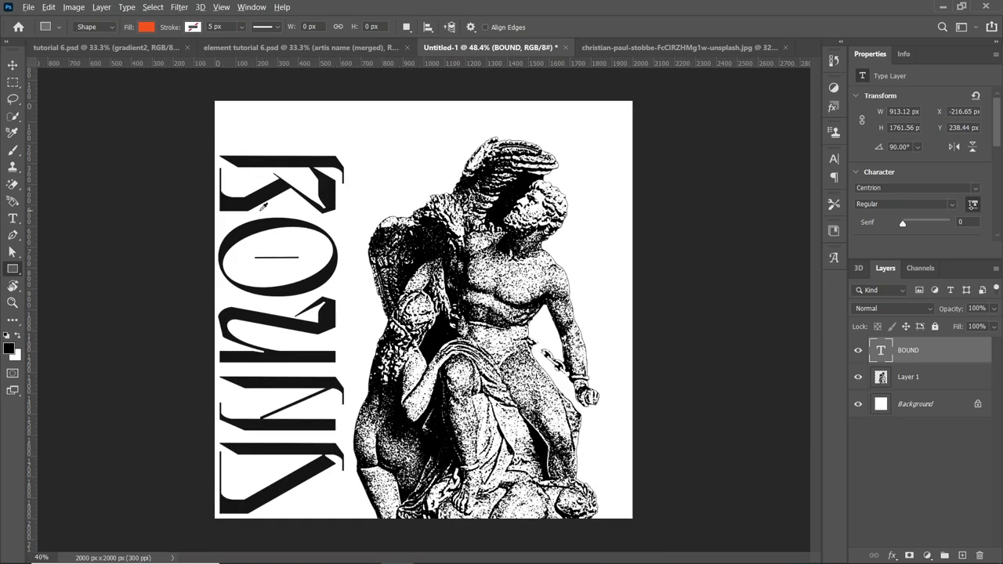
pyautogui.moveTo(196, 88)
pyautogui.mouseDown()
pyautogui.moveTo(334, 534)
pyautogui.moveTo(350, 527)
pyautogui.mouseUp()
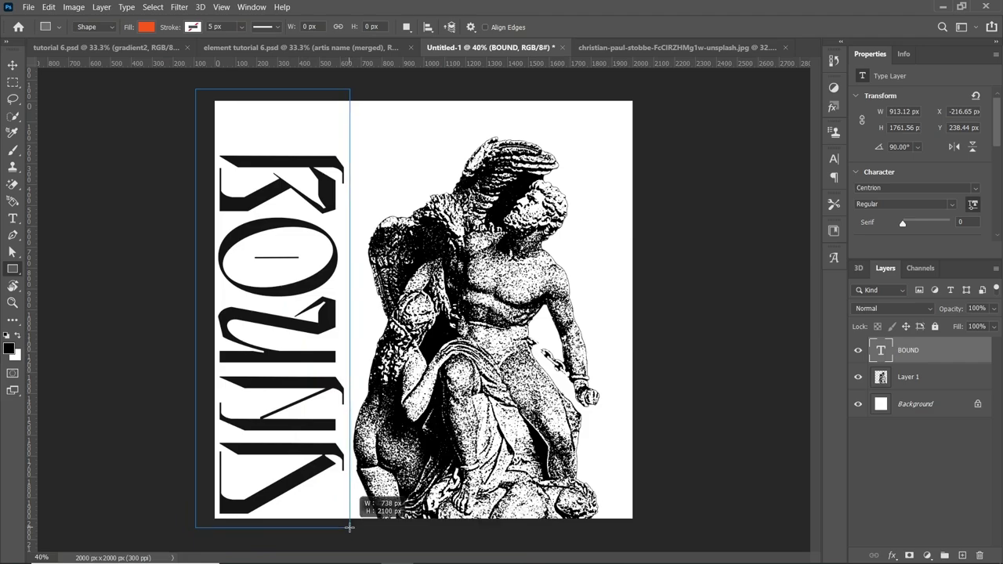
pyautogui.moveTo(349, 527); pyautogui.dragTo(350, 526)
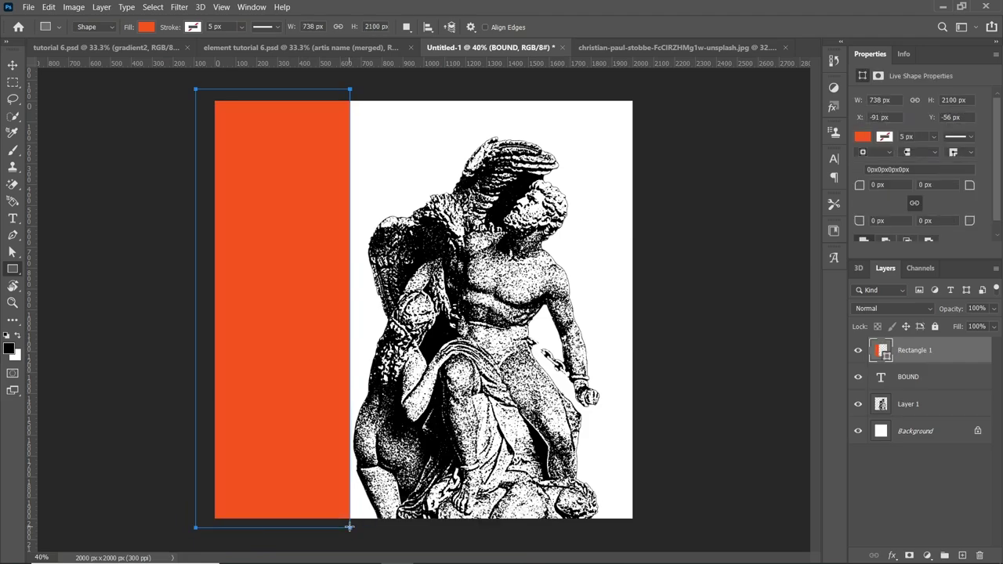
pyautogui.press('Return')
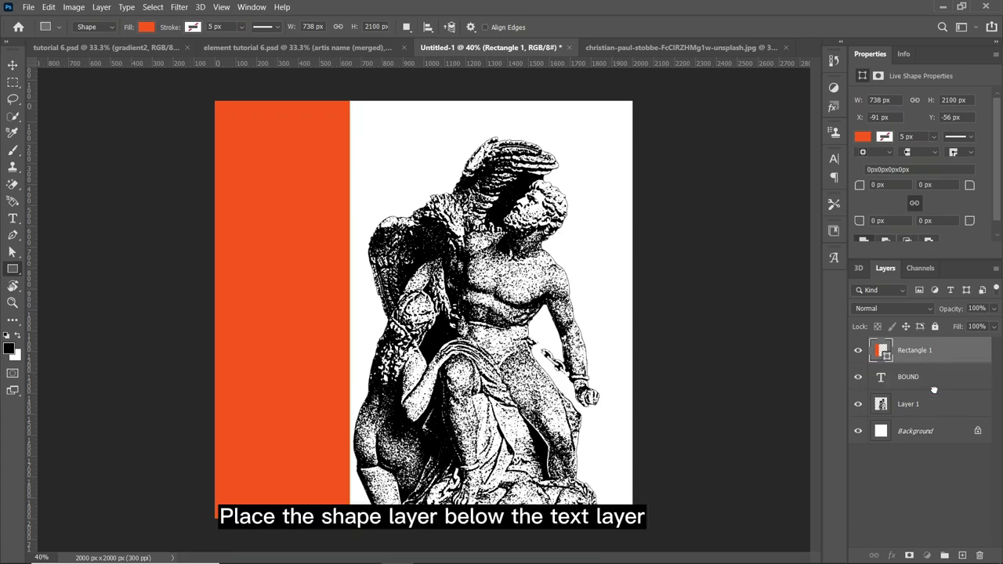
pyautogui.moveTo(934, 355); pyautogui.dragTo(935, 393)
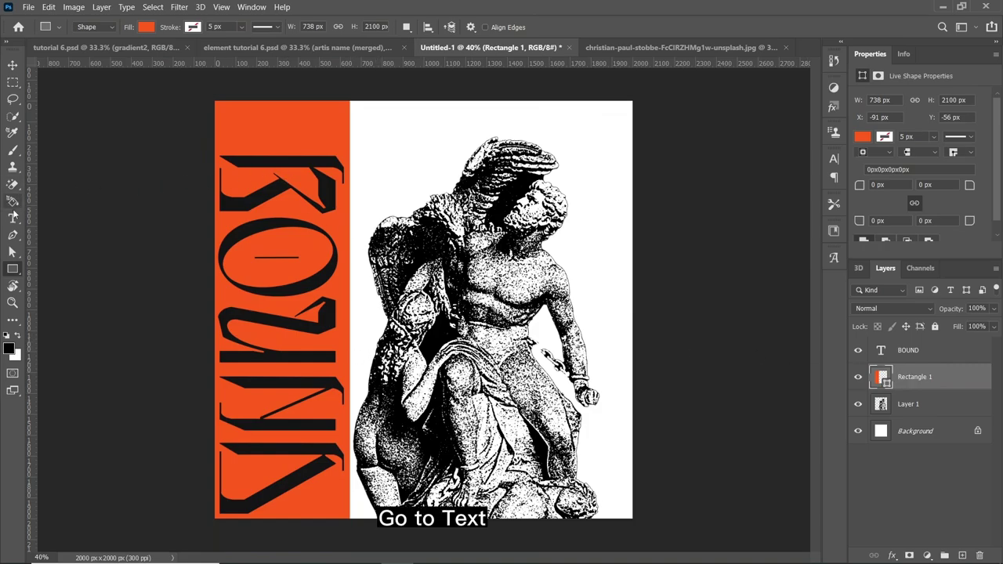
# Set the Type tool to Code 128 Regular at 46 pt.
pyautogui.click(11, 221)
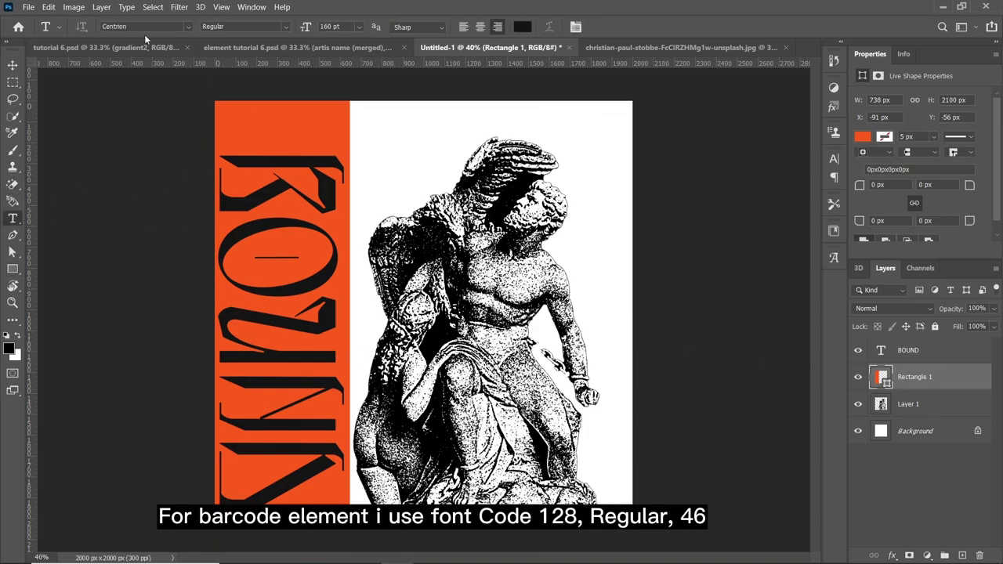
pyautogui.click(189, 28)
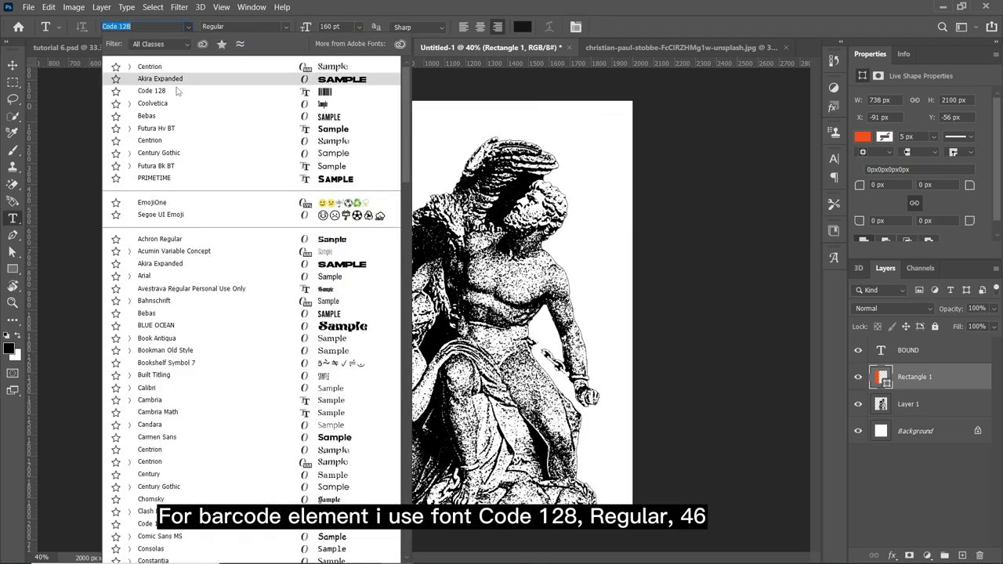
pyautogui.click(205, 91)
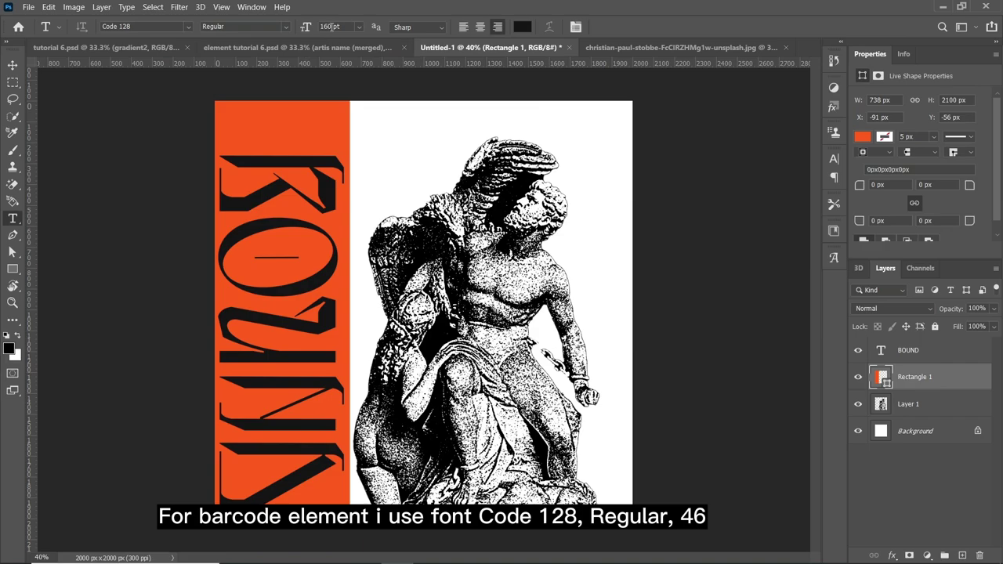
pyautogui.moveTo(330, 27); pyautogui.dragTo(319, 26)
pyautogui.write('6')
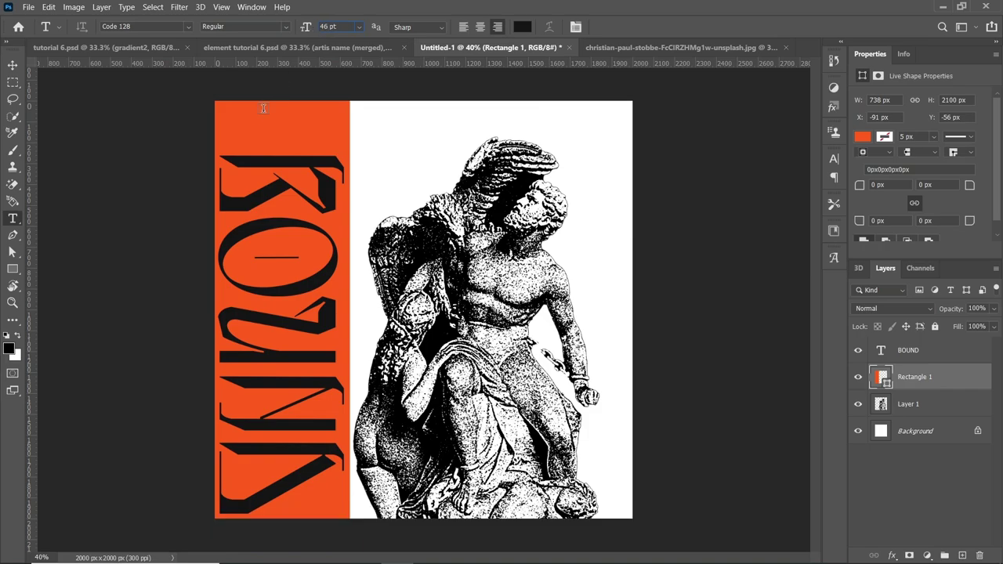
# Start a text layer atop the orange panel and select a line from the tutorial 6 notes.
pyautogui.click(223, 125)
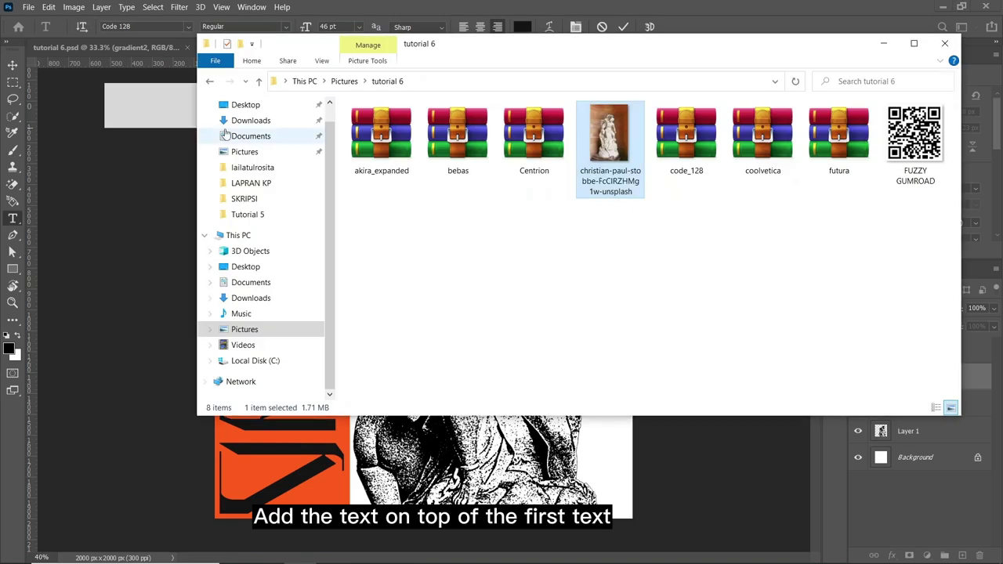
pyautogui.click(428, 550)
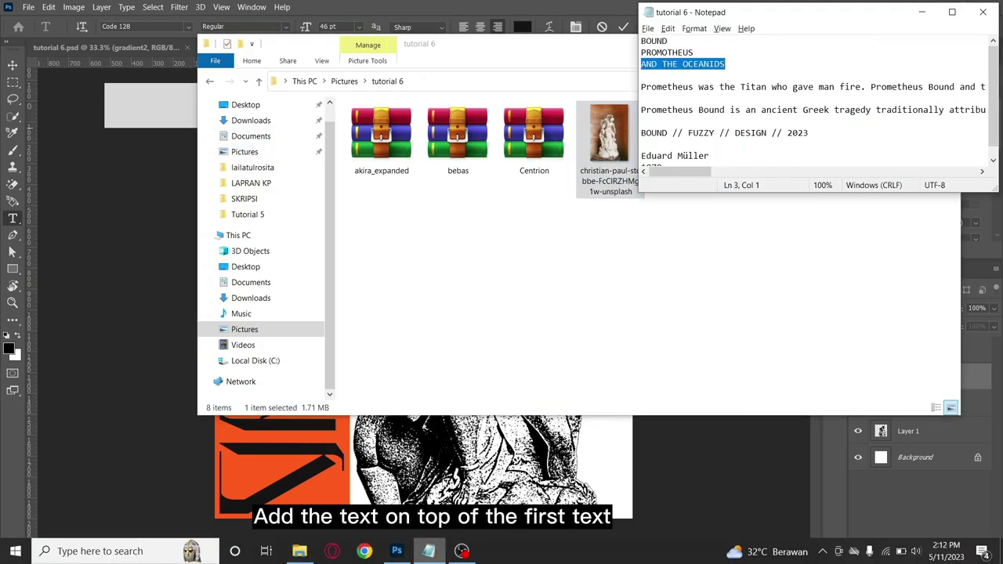
pyautogui.moveTo(696, 53); pyautogui.dragTo(635, 51)
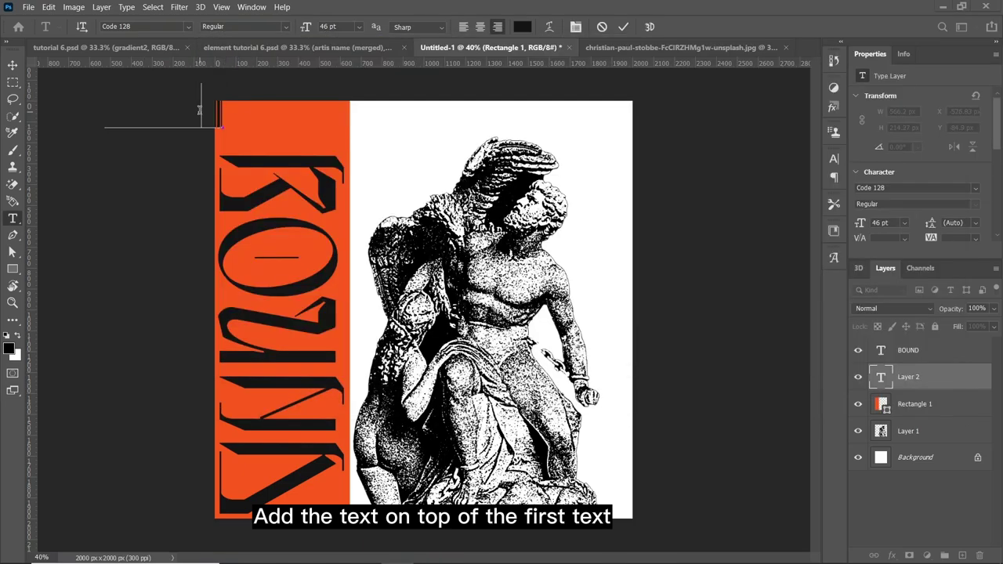
pyautogui.click(201, 111)
# Type 'BOUNDBOUNDDS' as Code 128 barcode text, commit it and shift it slightly left.
pyautogui.write('BOUND')
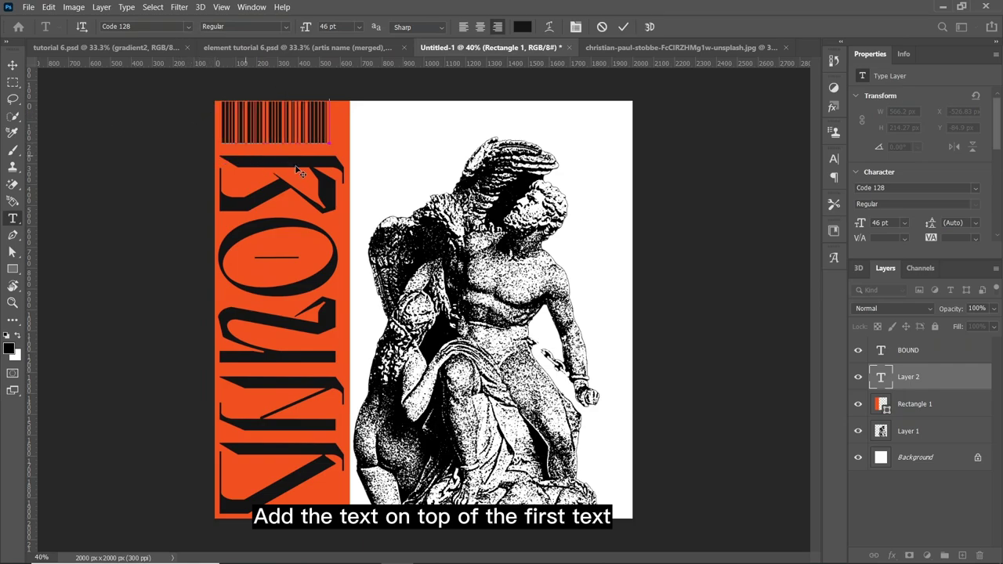
pyautogui.write('BOUND')
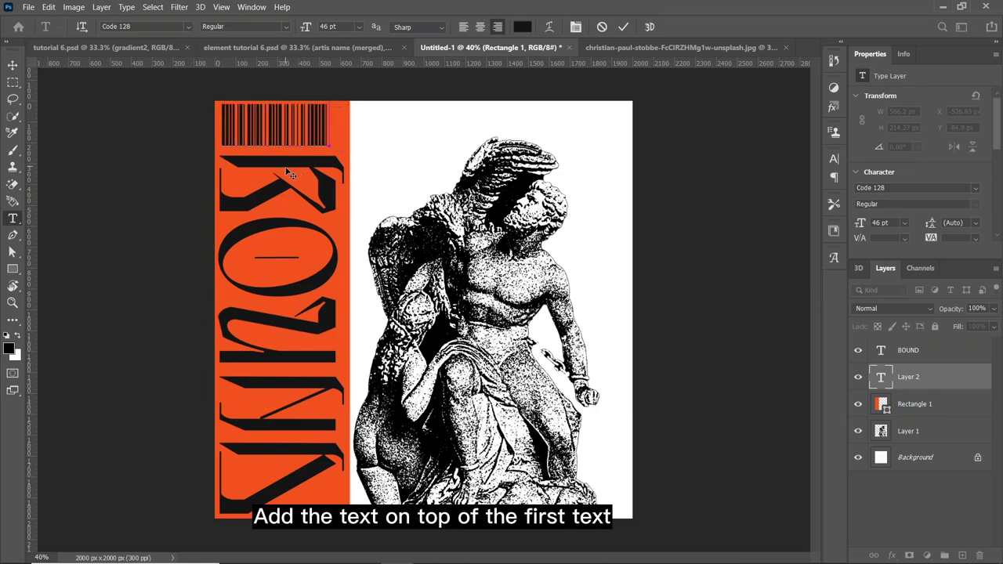
pyautogui.write('D')
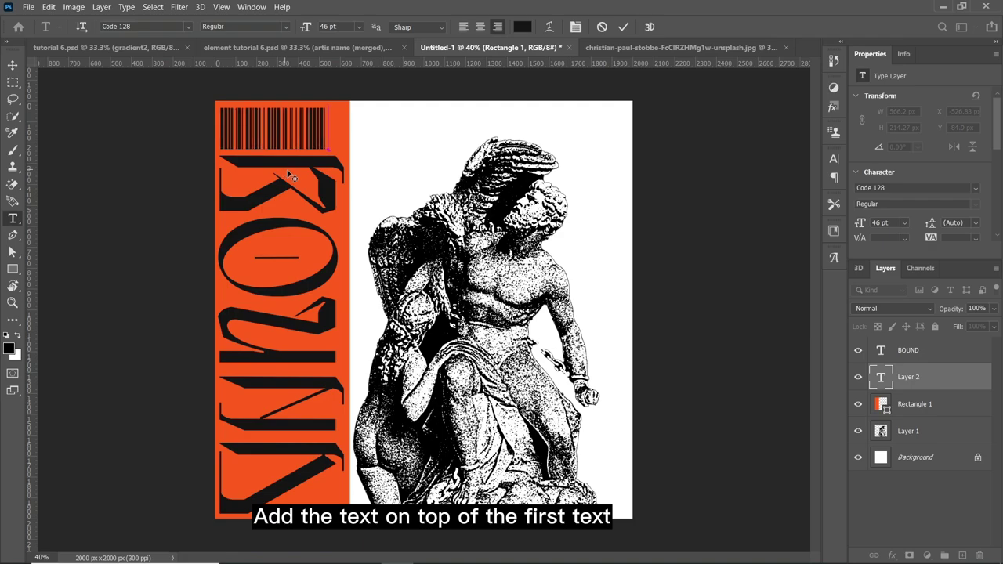
pyautogui.write('S')
pyautogui.click(623, 27)
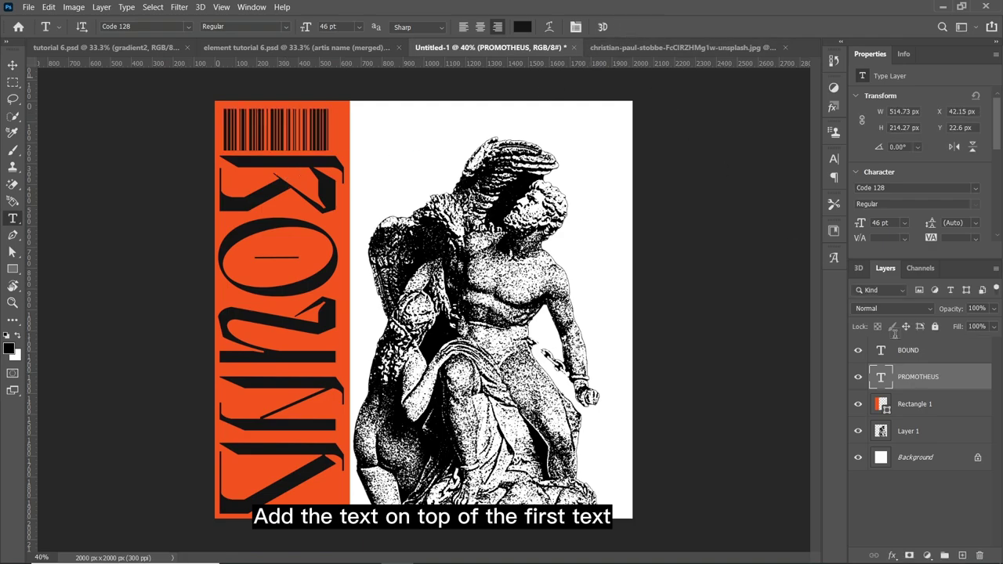
pyautogui.hotkey('ctrl', 't')
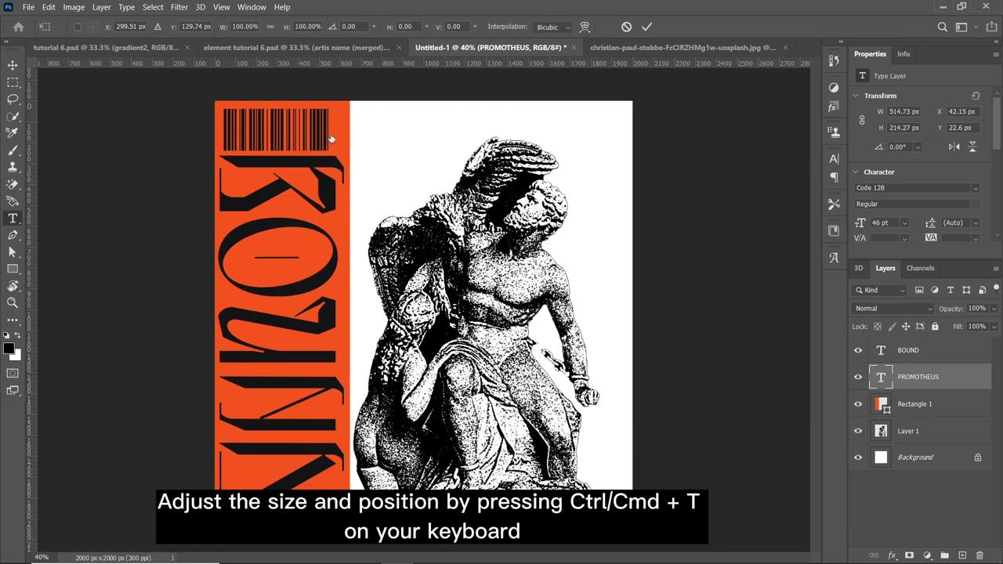
pyautogui.moveTo(288, 134); pyautogui.dragTo(286, 135)
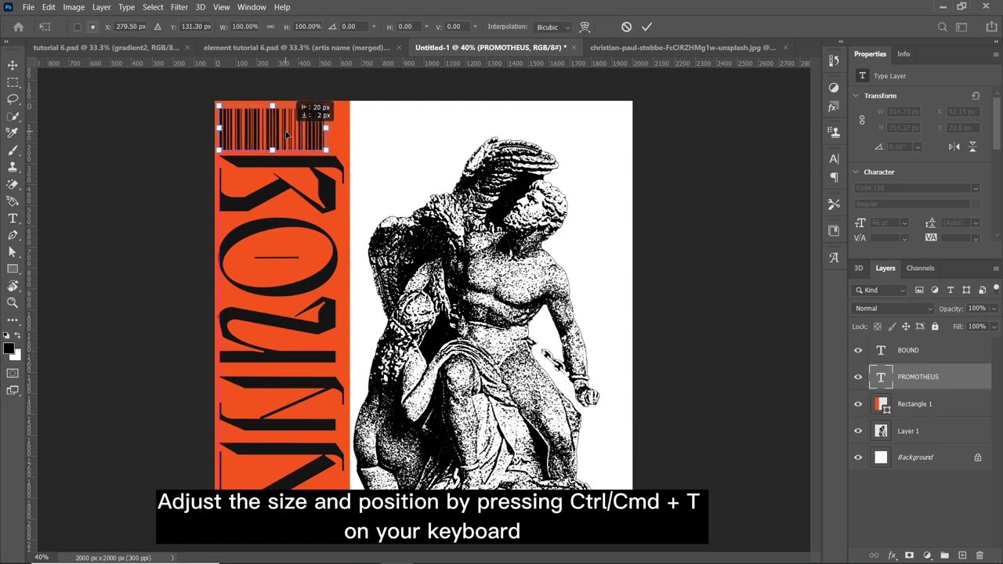
# Stretch the barcode to 115.59% width across the orange panel's top and fit the poster in view.
pyautogui.scroll(3, 286, 134)
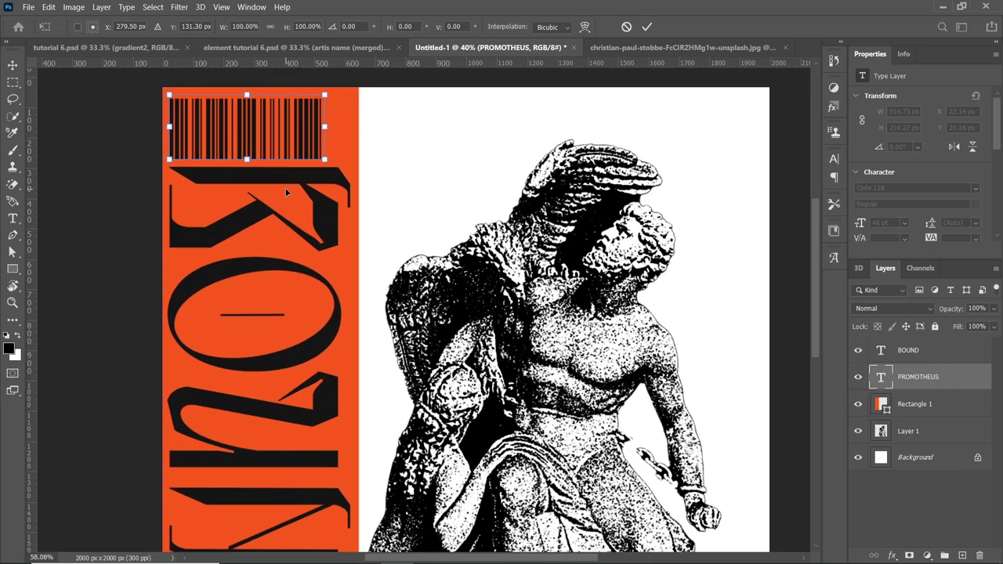
pyautogui.scroll(2, 286, 192)
pyautogui.moveTo(229, 158); pyautogui.dragTo(229, 151)
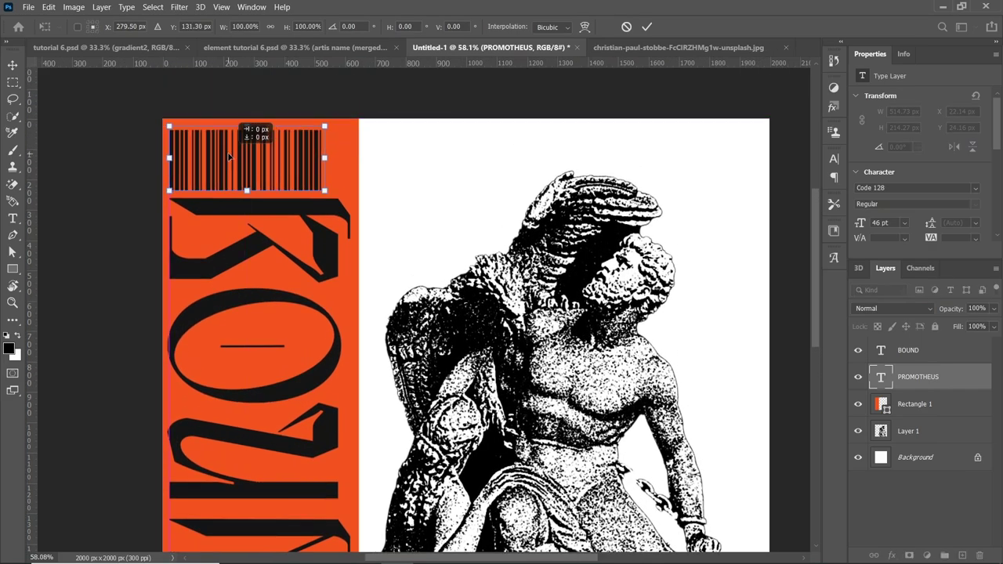
pyautogui.moveTo(324, 150)
pyautogui.mouseDown()
pyautogui.moveTo(349, 149)
pyautogui.moveTo(310, 156)
pyautogui.mouseUp()
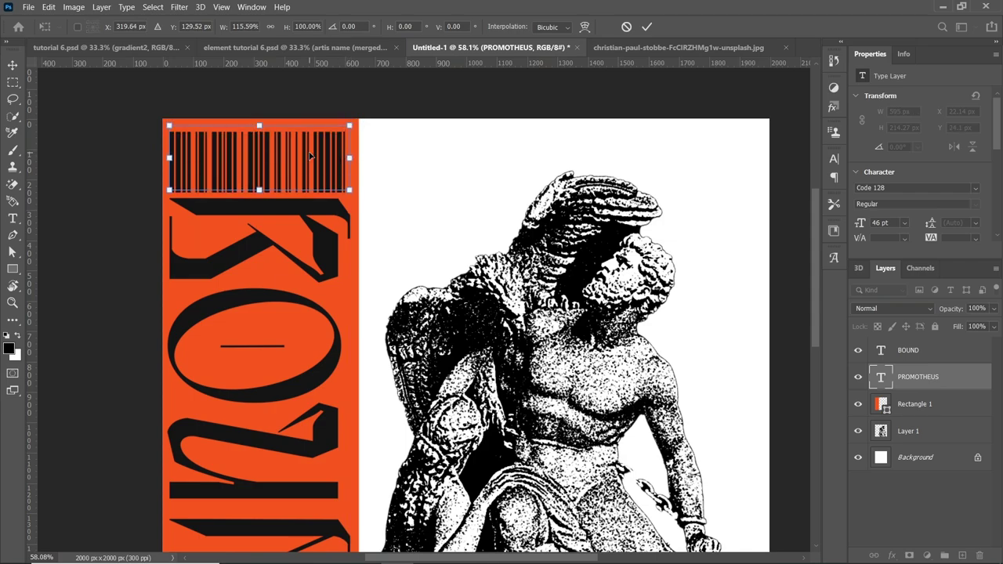
pyautogui.press('Return')
pyautogui.scroll(-3, 293, 213)
pyautogui.scroll(-5, 293, 214)
pyautogui.scroll(-5, 293, 213)
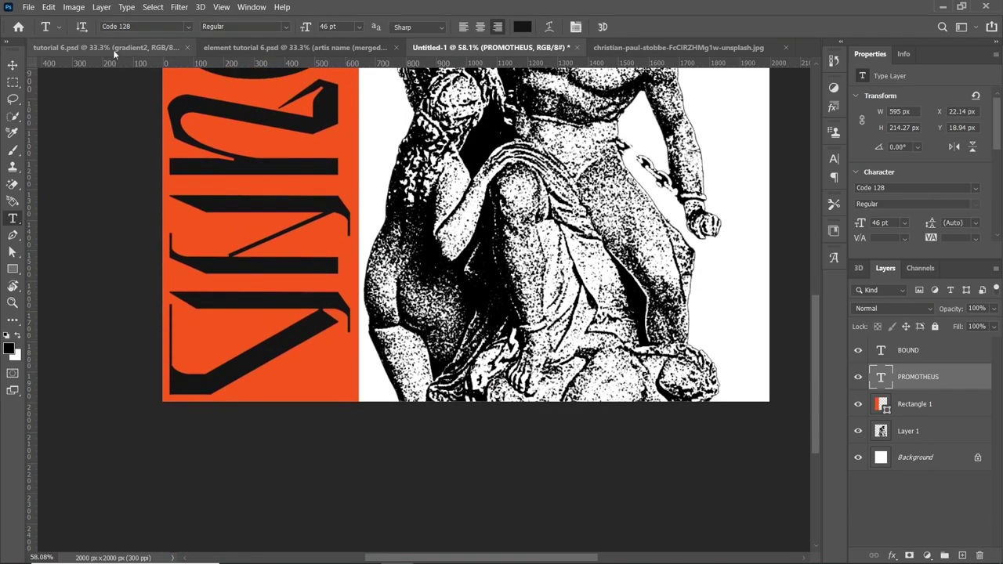
pyautogui.click(914, 403)
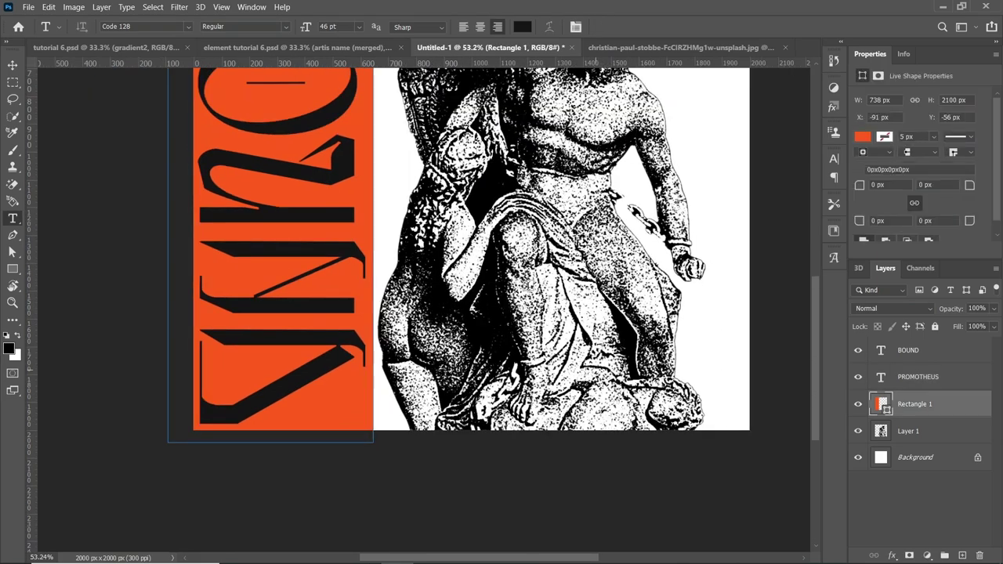
pyautogui.hotkey('ctrl', '0')
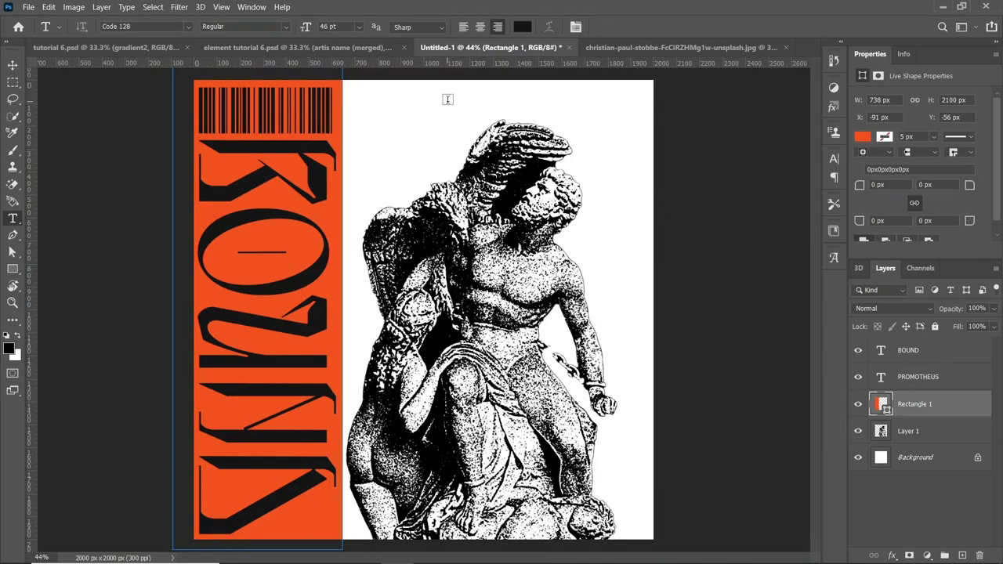
# Start a text line near the canvas top and copy AND THE OCEANIDS from the notes.
pyautogui.click(447, 99)
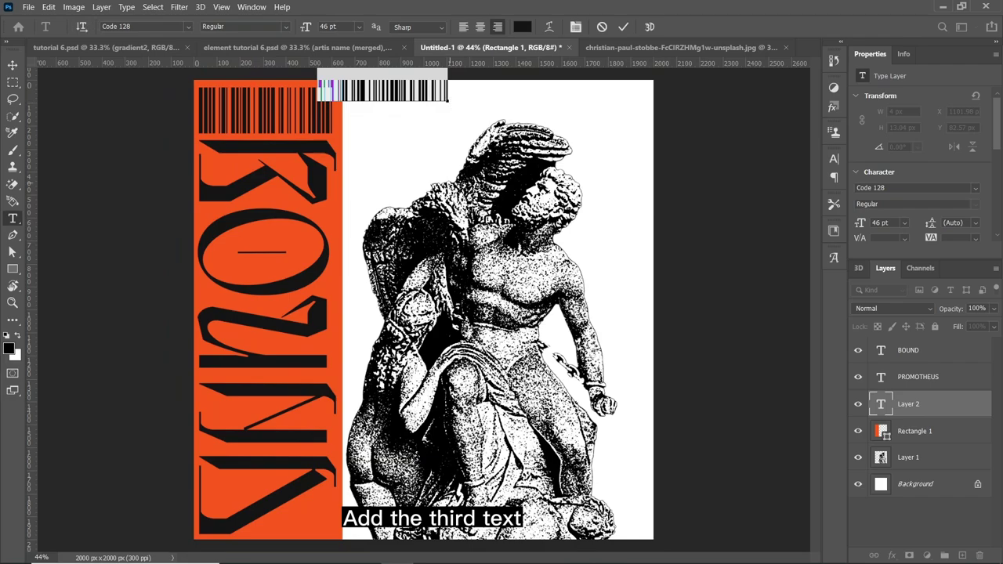
pyautogui.click(432, 556)
pyautogui.click(722, 64)
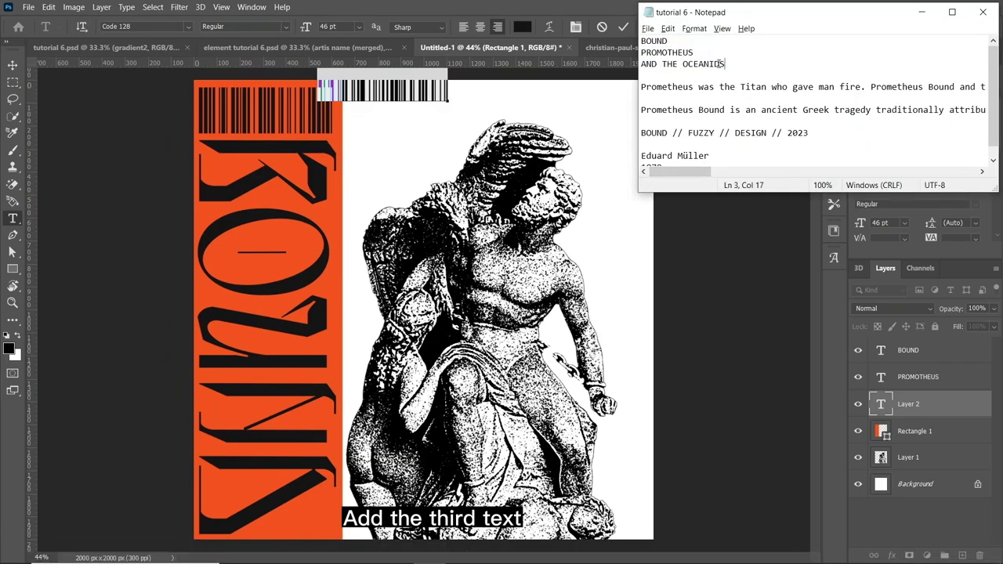
pyautogui.moveTo(719, 64); pyautogui.dragTo(643, 65)
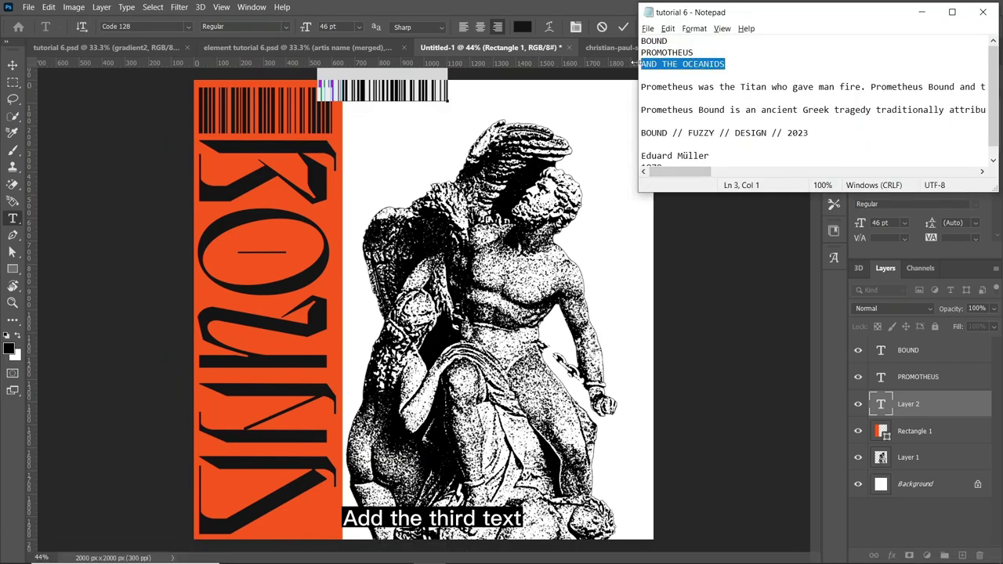
pyautogui.click(419, 94)
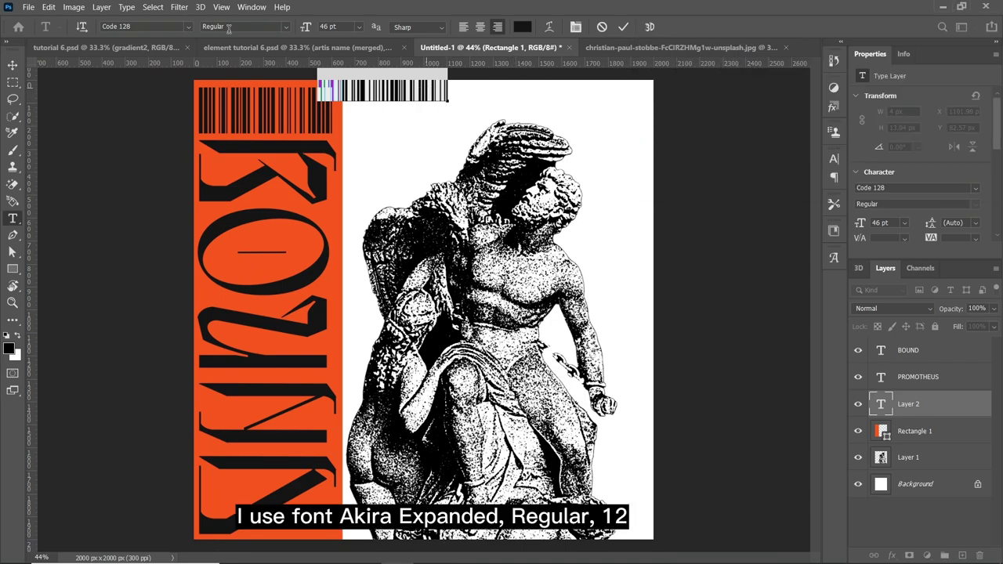
# Set the text to Akira Expanded at 12 pt and select the LOREM IPSUM placeholder.
pyautogui.click(189, 28)
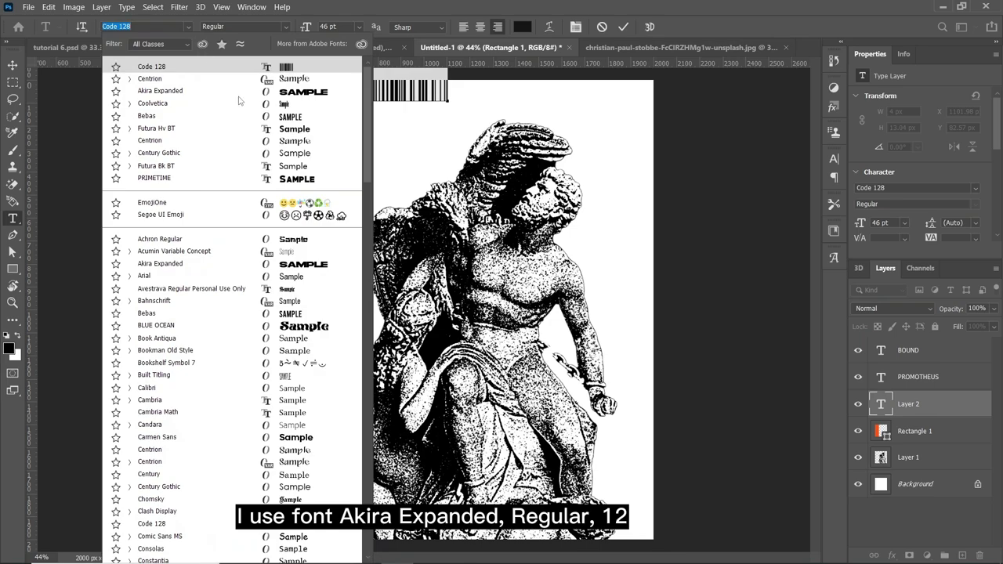
pyautogui.click(273, 95)
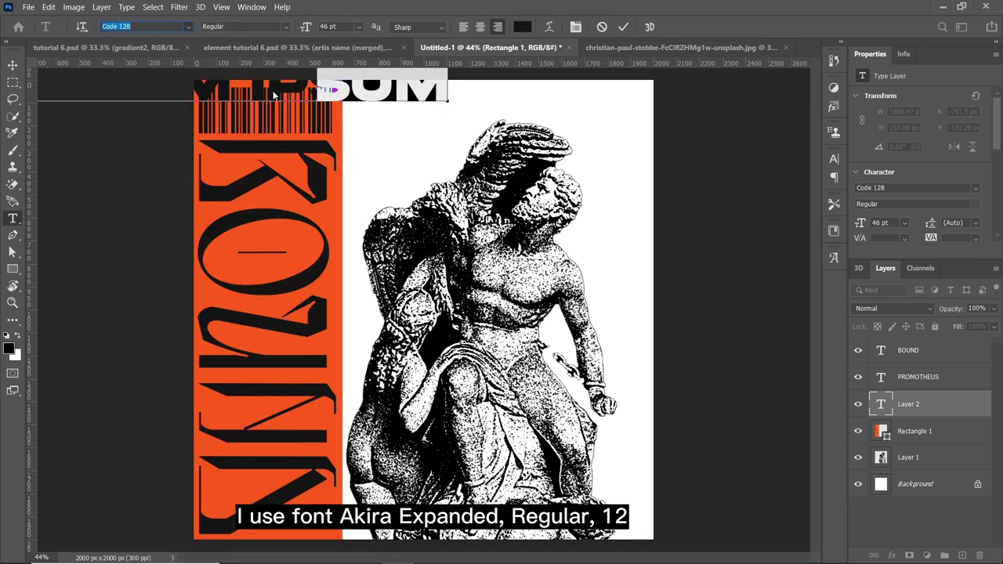
pyautogui.write('Akira Expanded')
pyautogui.click(358, 27)
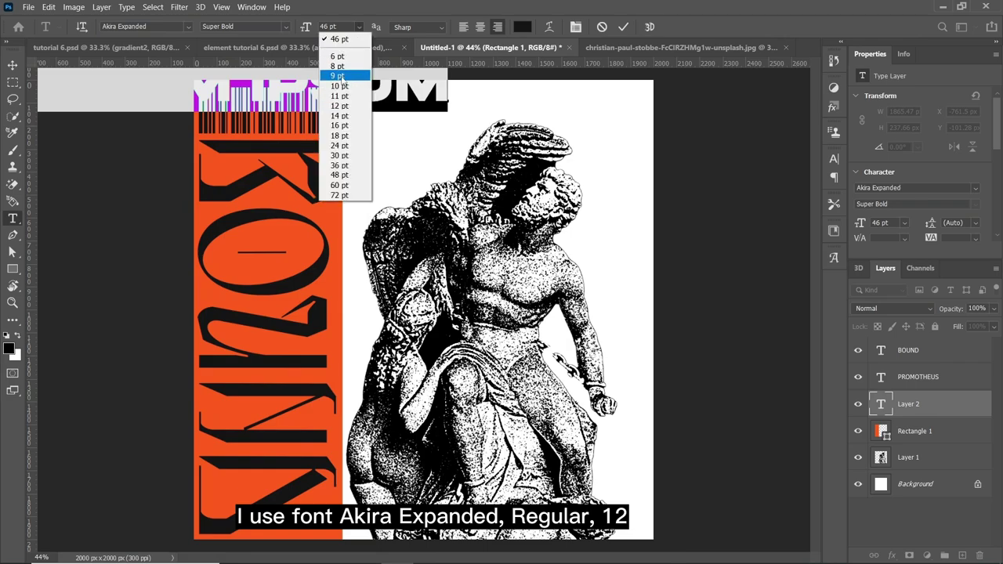
pyautogui.click(339, 105)
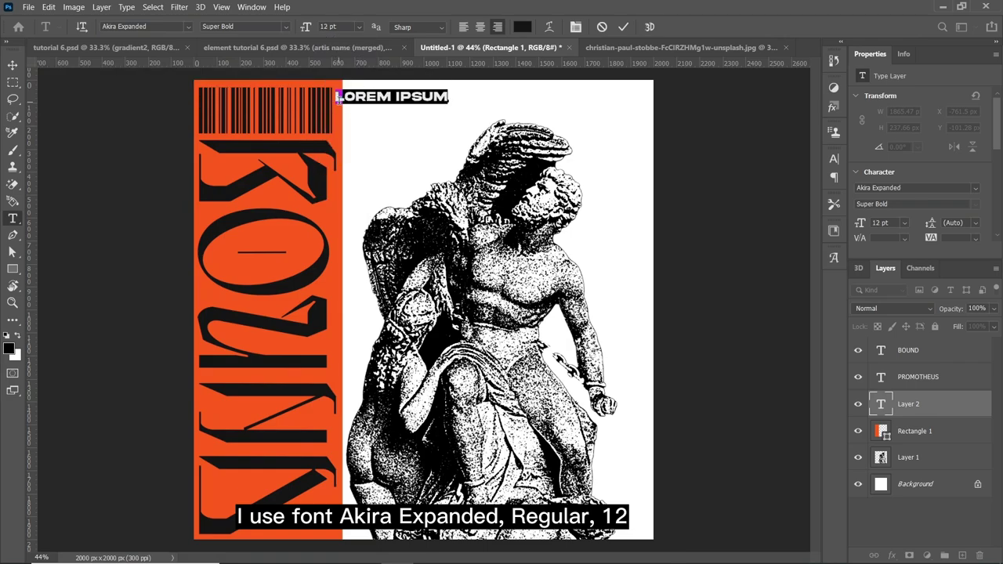
pyautogui.hotkey('ctrl', 'a')
# Enter AND THE OCEANIDS and break it onto three lines.
pyautogui.write('AND THE OCEANIDS')
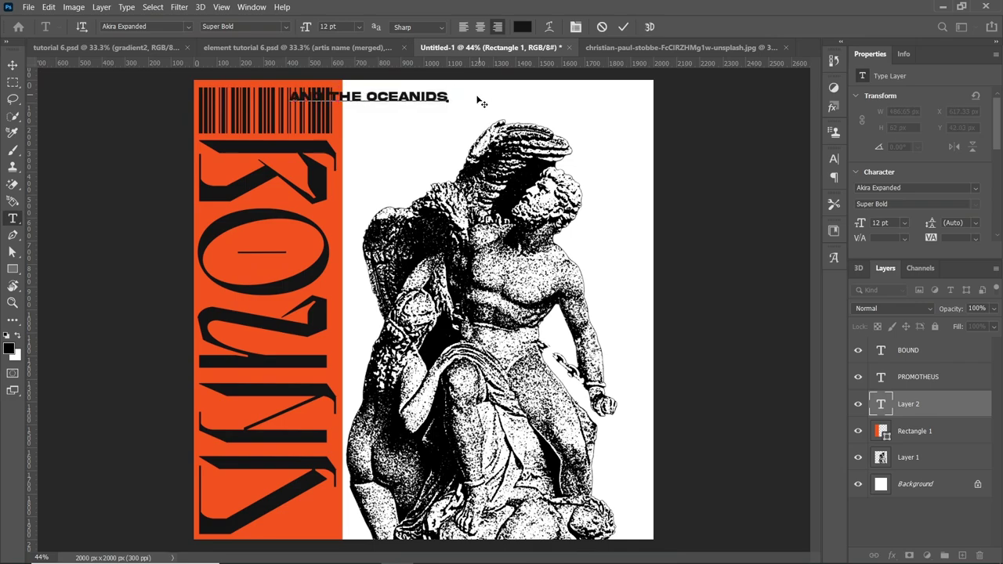
pyautogui.moveTo(384, 121); pyautogui.dragTo(456, 128)
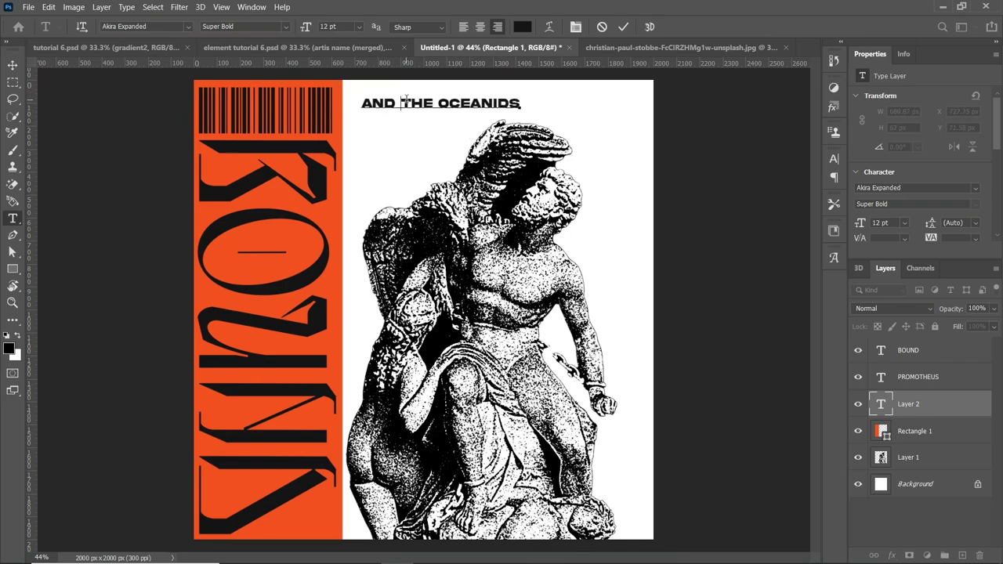
pyautogui.press('BackSpace')
pyautogui.press('Return')
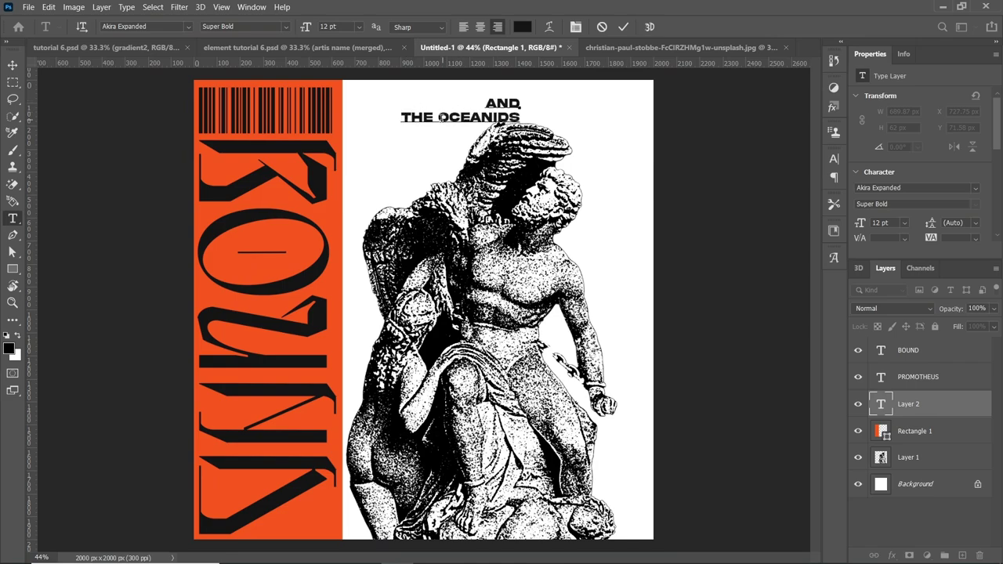
pyautogui.press('BackSpace')
pyautogui.press('Return')
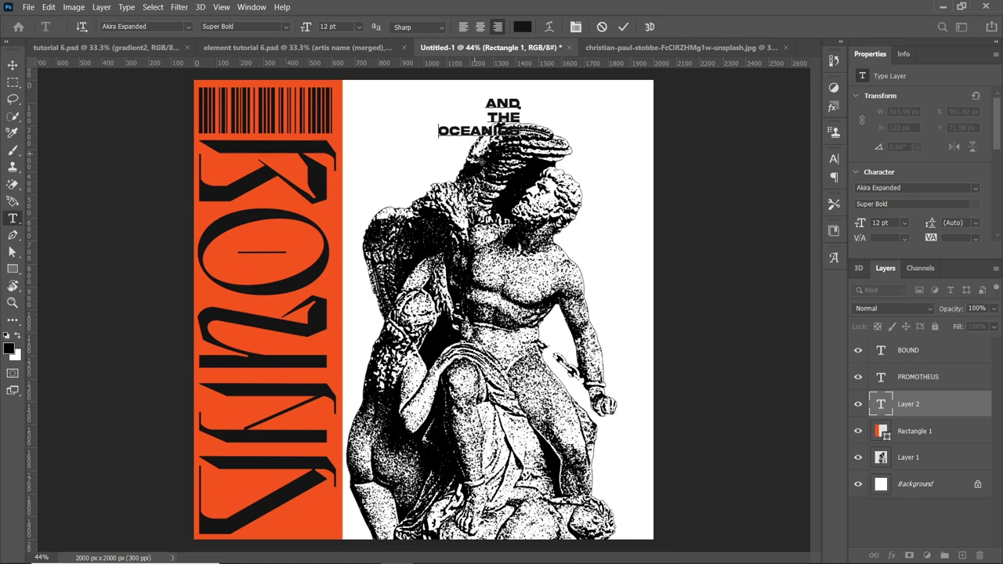
# Move the stacked text to the orange panel's lower-right corner and commit it.
pyautogui.moveTo(478, 159)
pyautogui.mouseDown()
pyautogui.moveTo(252, 529)
pyautogui.moveTo(281, 551)
pyautogui.mouseUp()
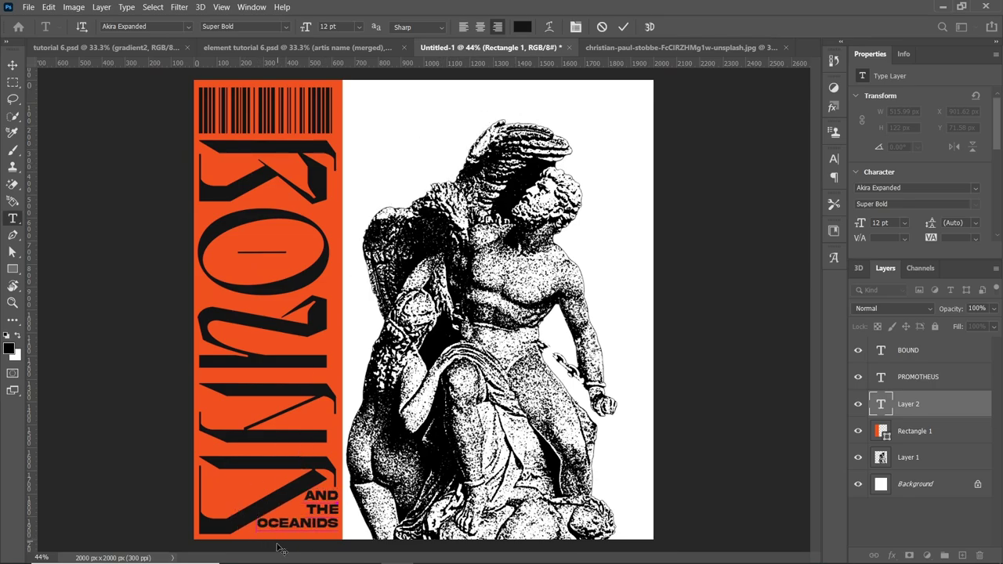
pyautogui.hotkey('ctrl', 'Return')
pyautogui.scroll(3, 321, 447)
pyautogui.scroll(2, 321, 447)
pyautogui.moveTo(321, 447); pyautogui.dragTo(319, 441)
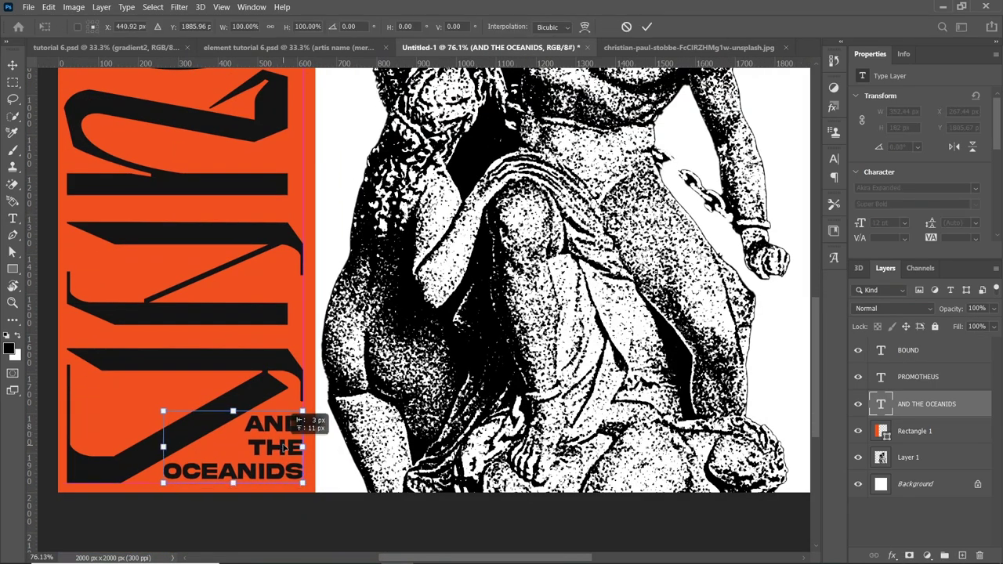
pyautogui.scroll(-7, 320, 441)
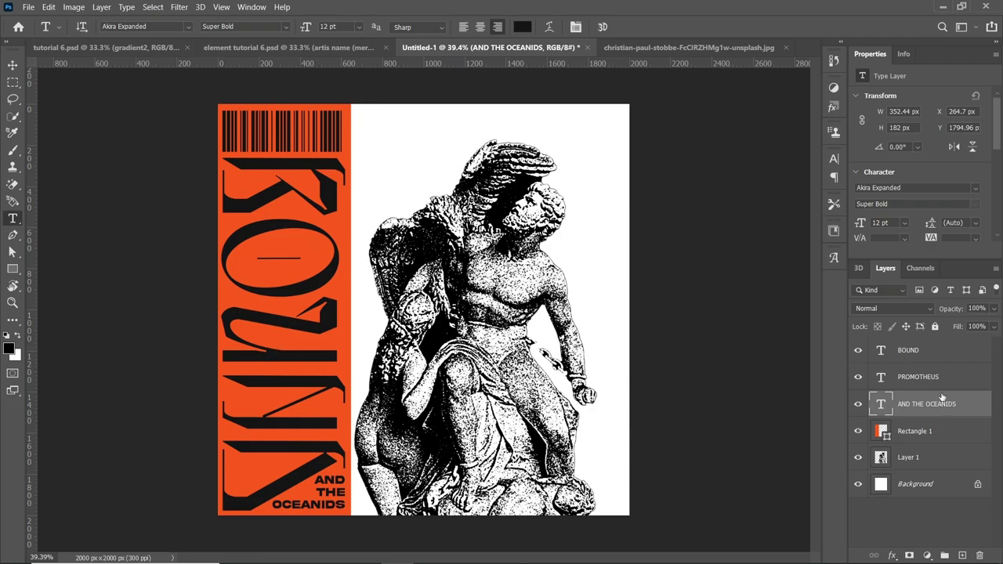
# Add a new Layer 2 above BOUND and select a 1255 × 59 px strip across the poster's top.
pyautogui.click(934, 354)
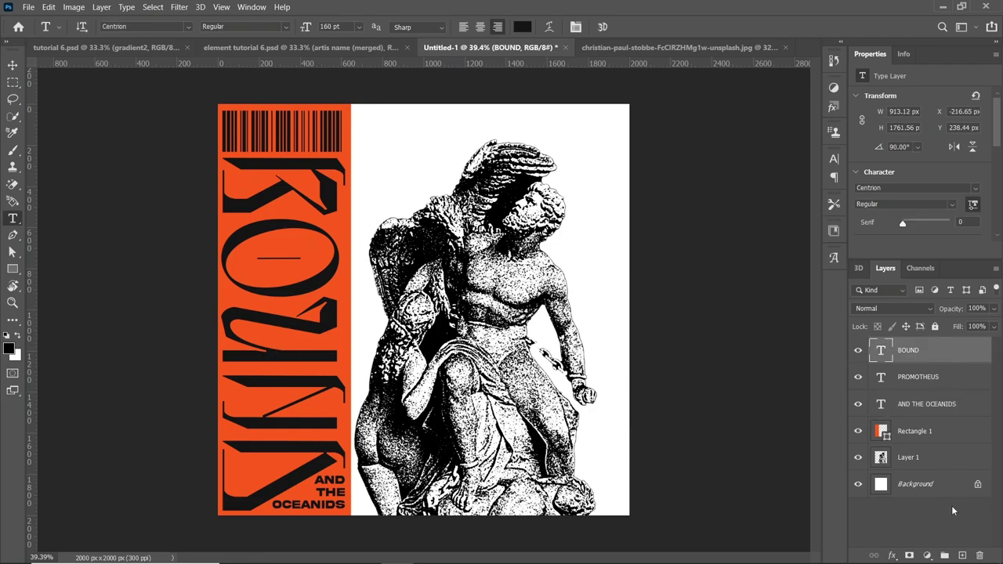
pyautogui.click(962, 556)
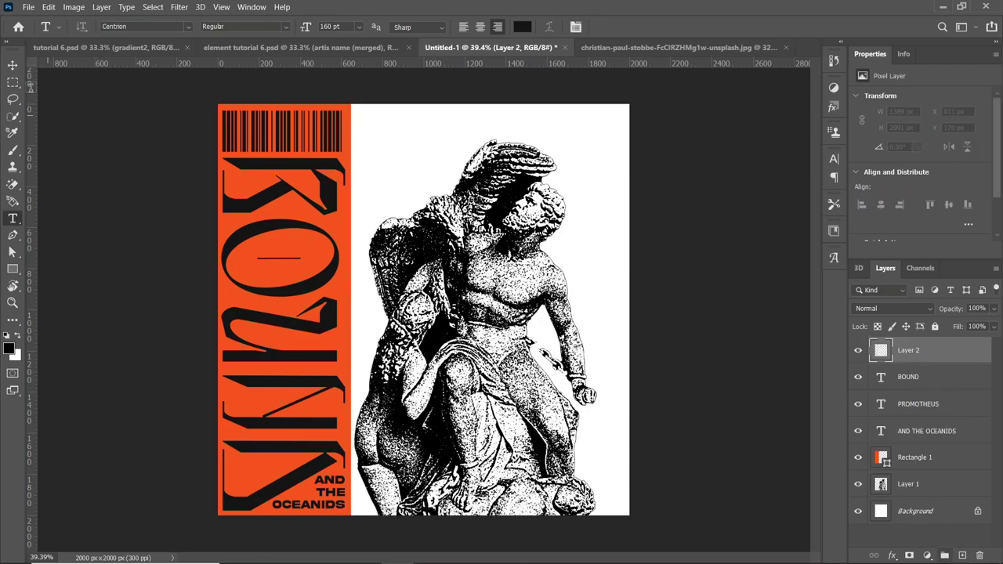
pyautogui.click(13, 83)
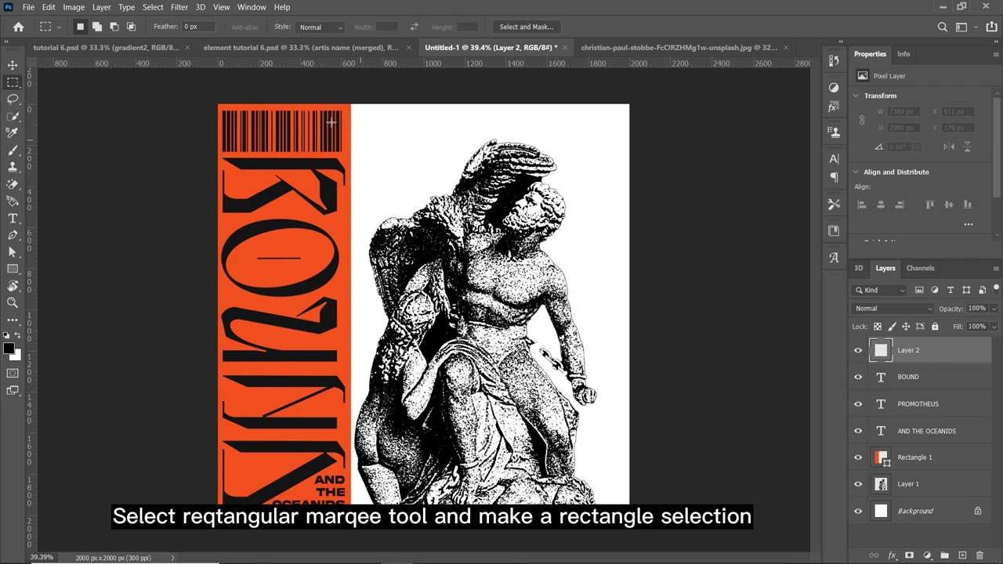
pyautogui.scroll(2, 381, 134)
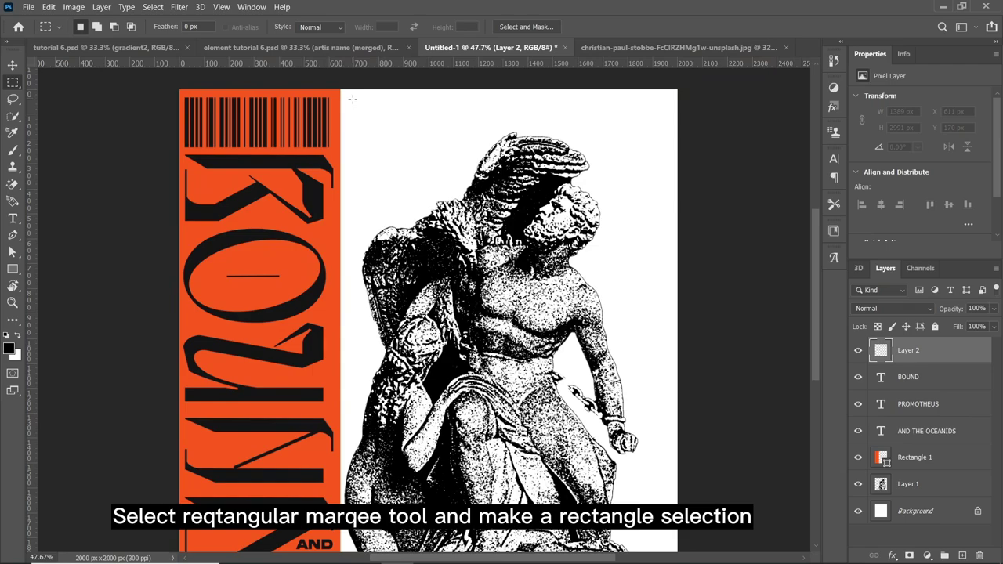
pyautogui.moveTo(353, 99); pyautogui.dragTo(663, 115)
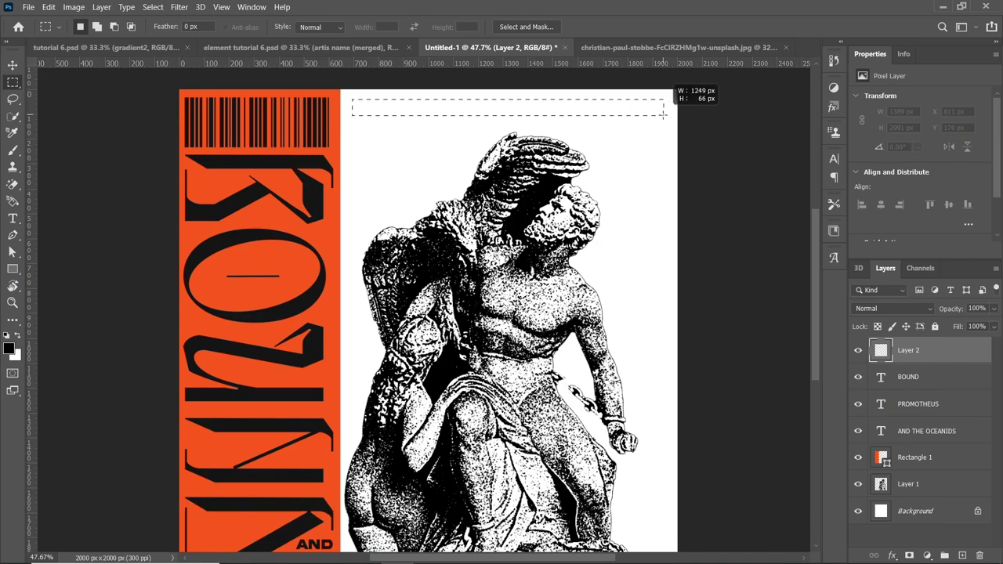
pyautogui.moveTo(663, 114); pyautogui.dragTo(664, 114)
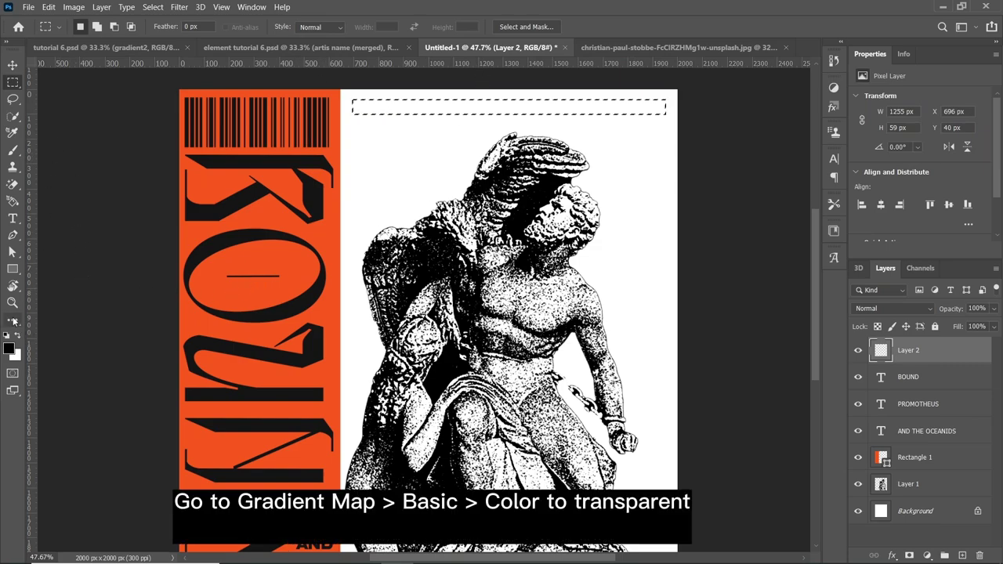
# Set the Gradient Tool to an orange-to-transparent gradient with the orange stop at 73%.
pyautogui.click(17, 322)
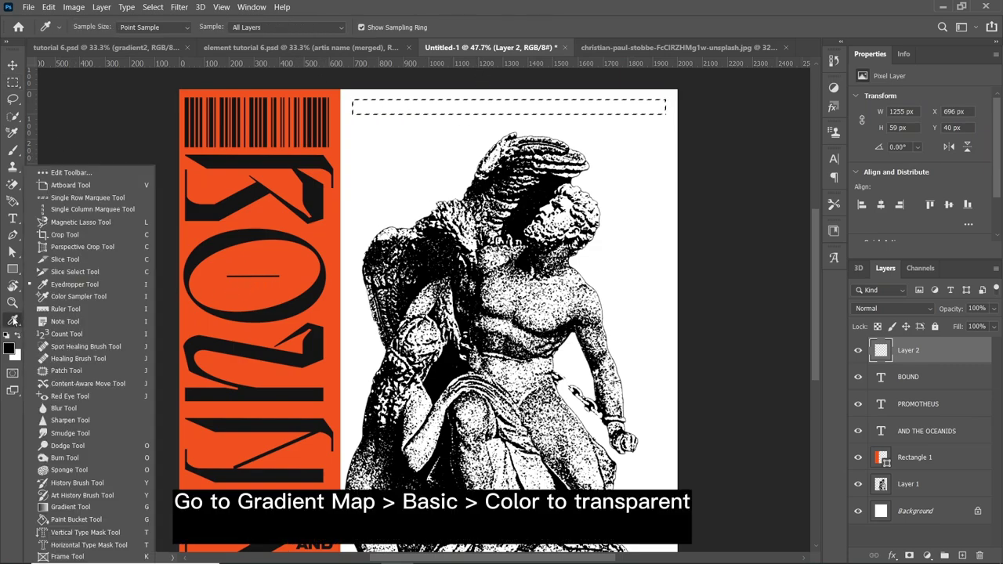
pyautogui.click(71, 507)
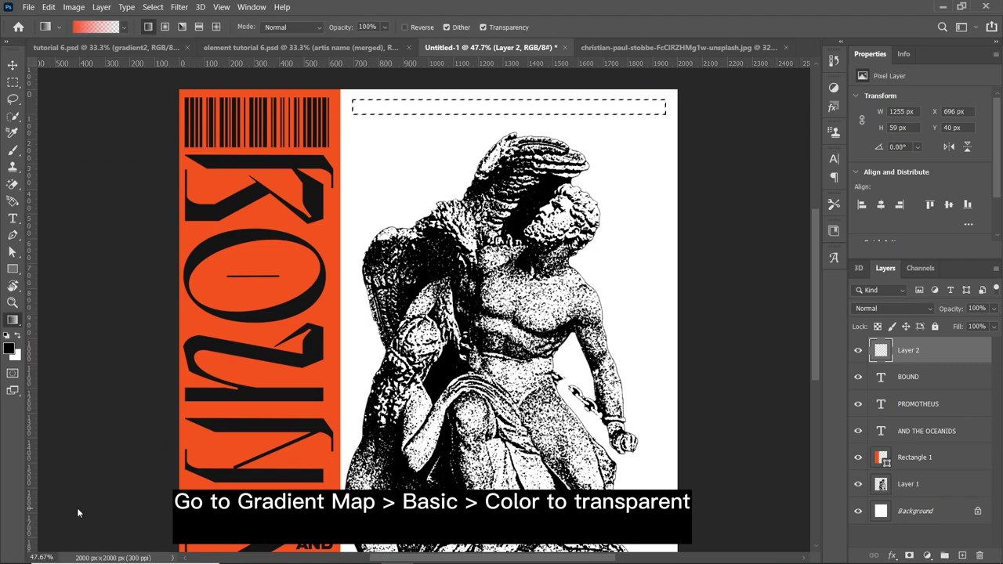
pyautogui.click(97, 30)
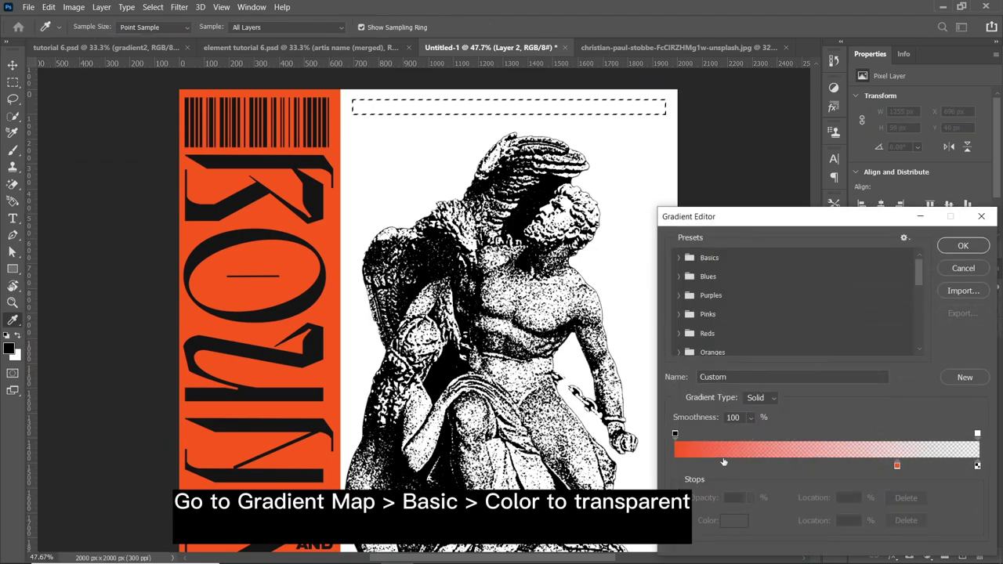
pyautogui.click(897, 466)
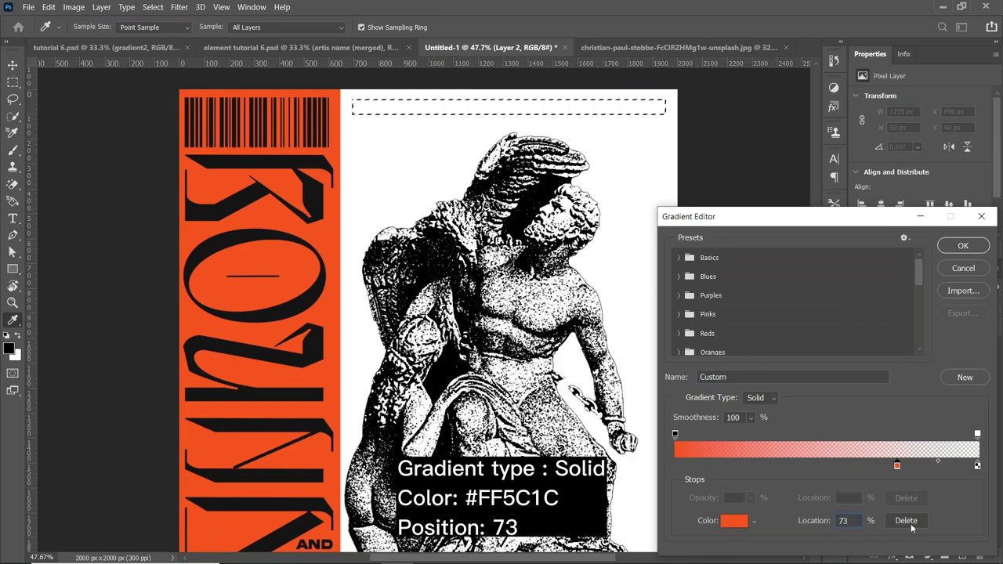
pyautogui.click(958, 248)
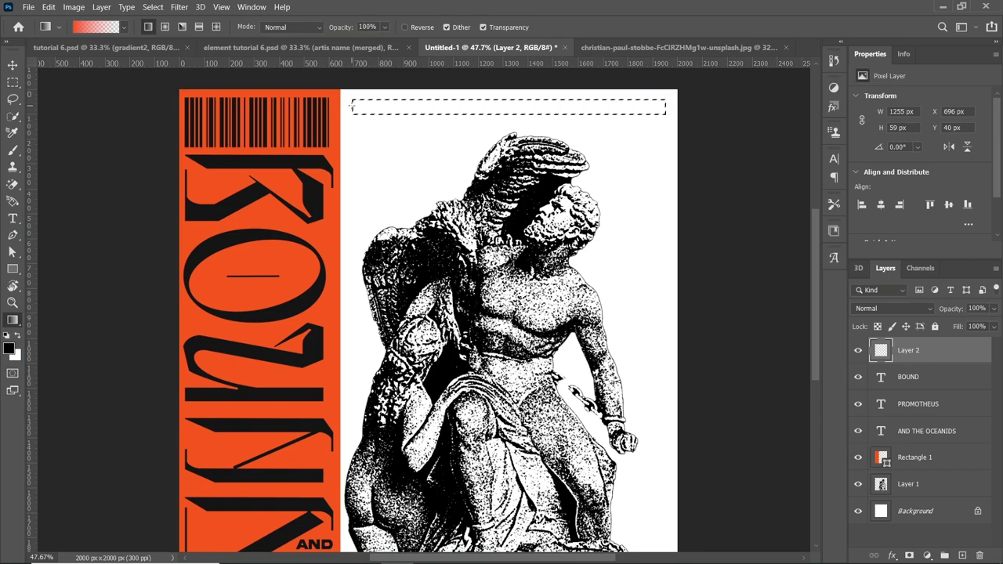
# Fill the strip with the gradient, deselect, and duplicate it as Layer 2 copy.
pyautogui.moveTo(352, 105); pyautogui.dragTo(633, 108)
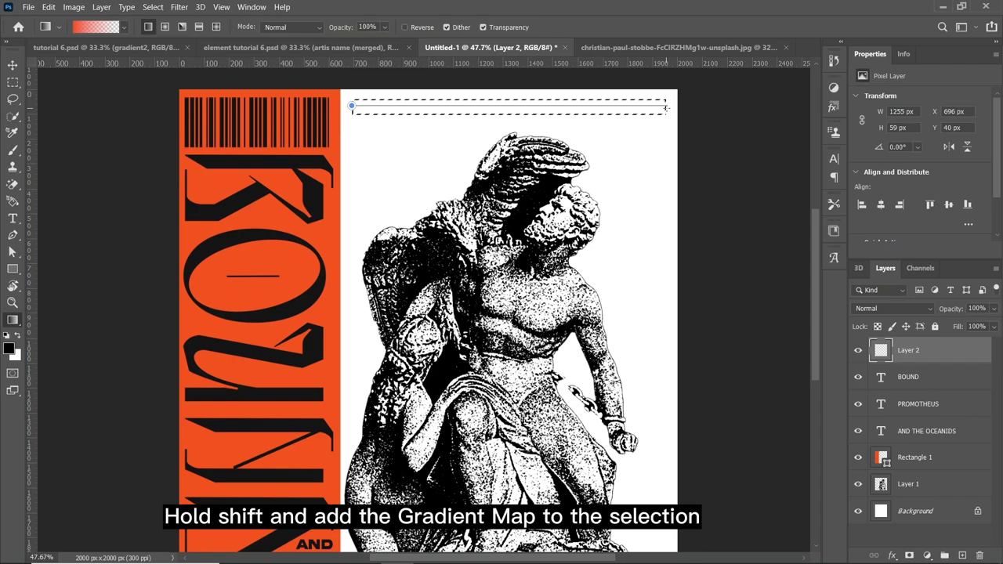
pyautogui.moveTo(665, 107); pyautogui.dragTo(665, 107)
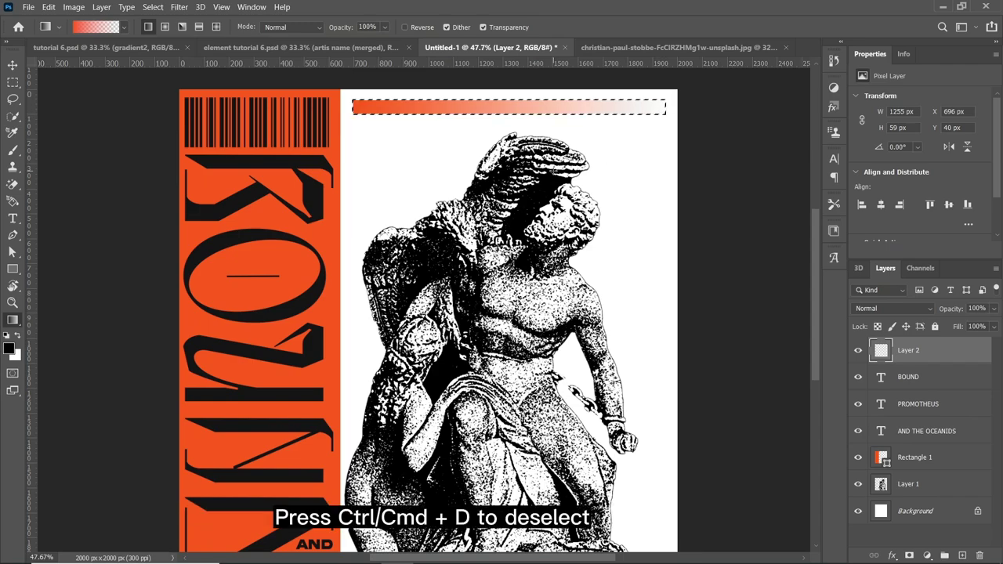
pyautogui.hotkey('ctrl', 'd')
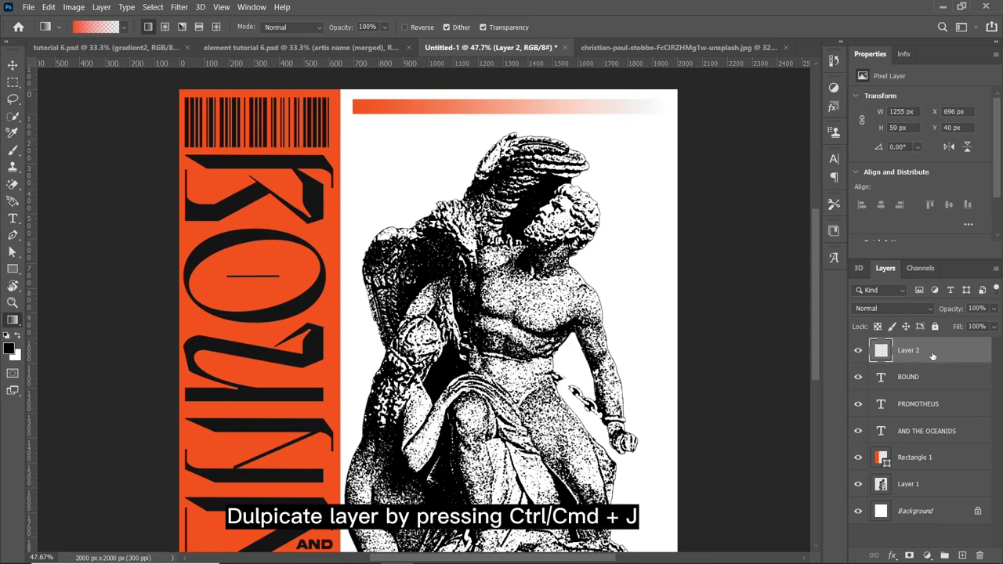
pyautogui.hotkey('ctrl', 'j')
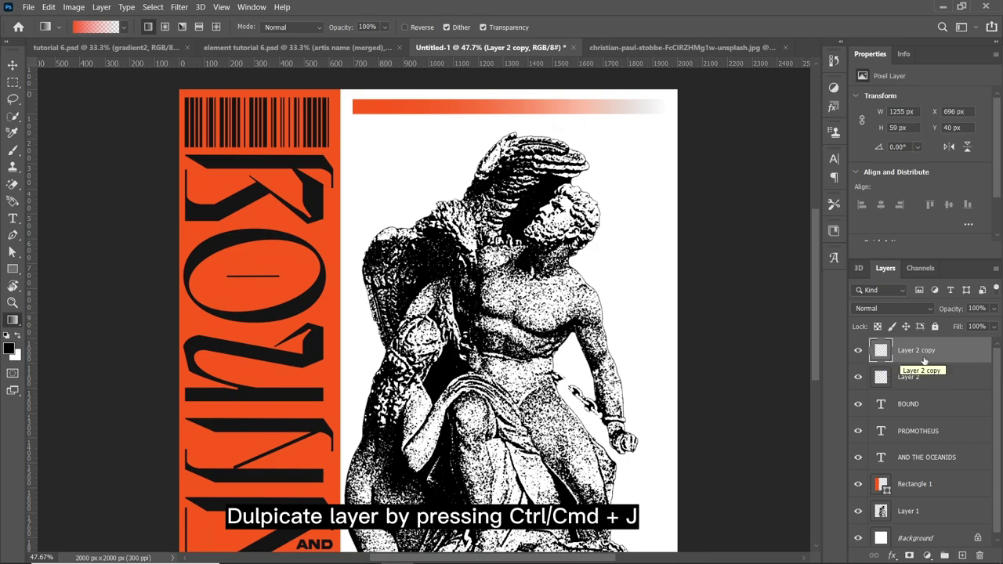
pyautogui.click(916, 307)
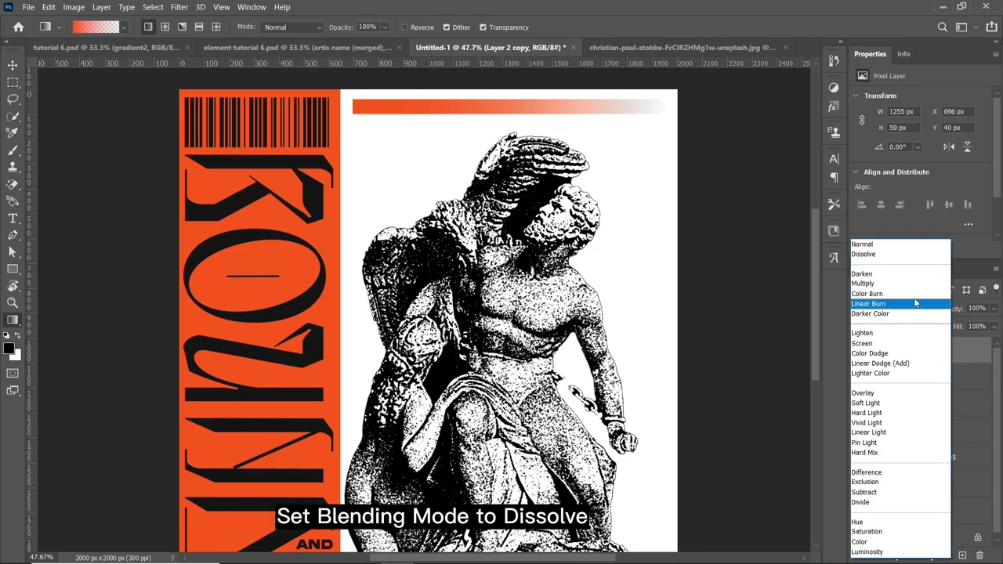
# Give Layer 2 copy Dissolve blending and zoom in to check the grainy fade.
pyautogui.click(882, 253)
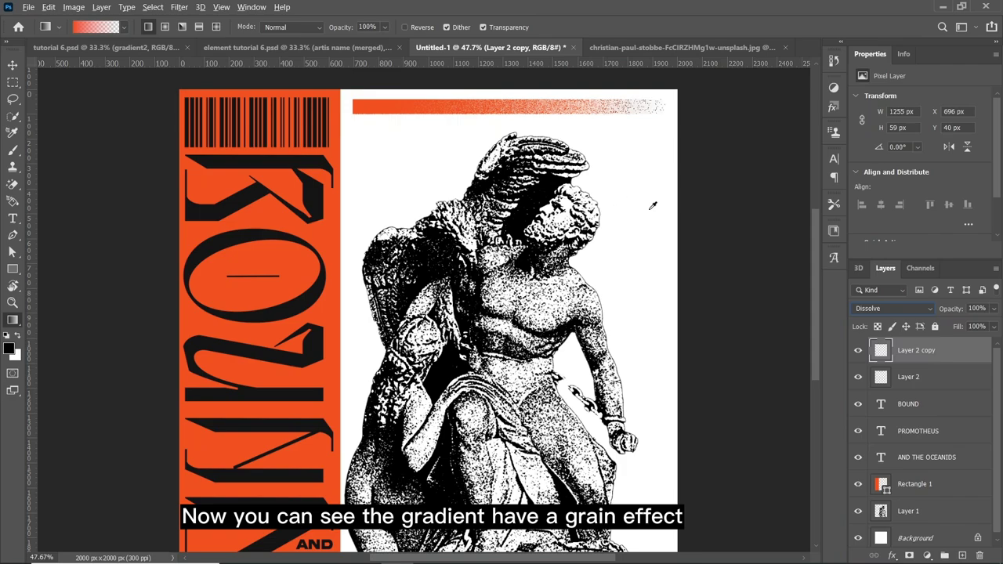
pyautogui.click(13, 65)
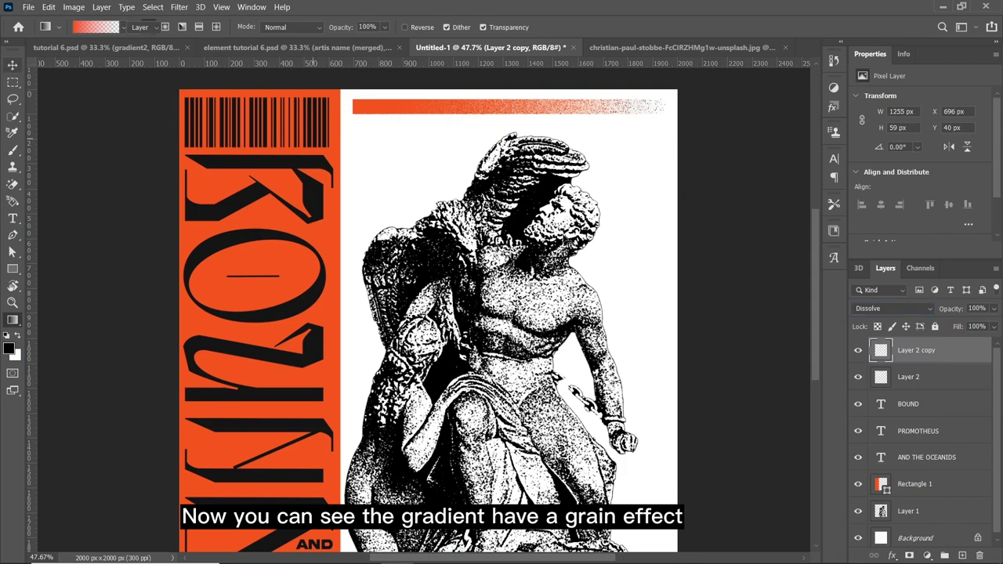
pyautogui.scroll(2, 643, 219)
pyautogui.scroll(1, 642, 220)
pyautogui.scroll(1, 627, 203)
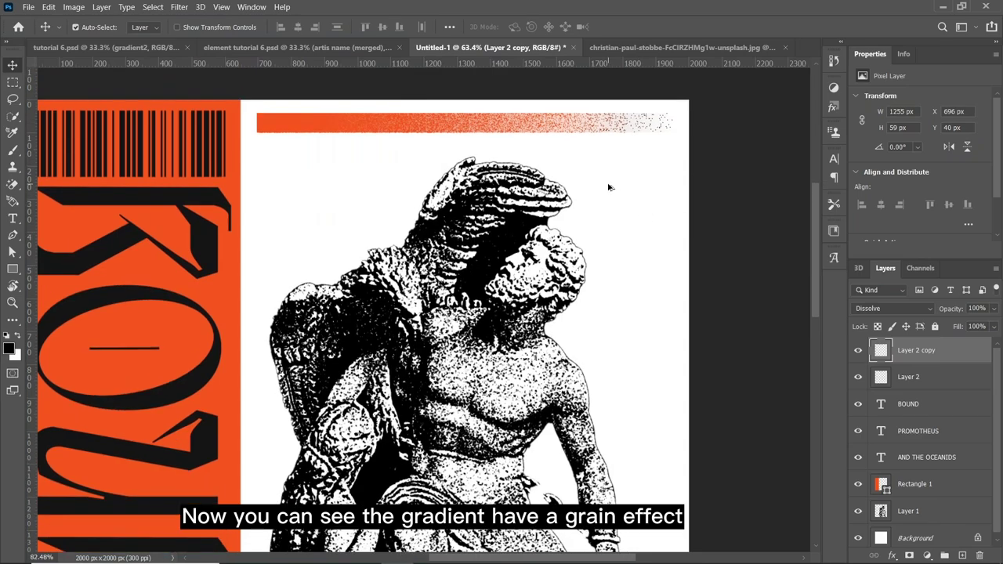
pyautogui.scroll(1, 608, 185)
pyautogui.scroll(2, 595, 171)
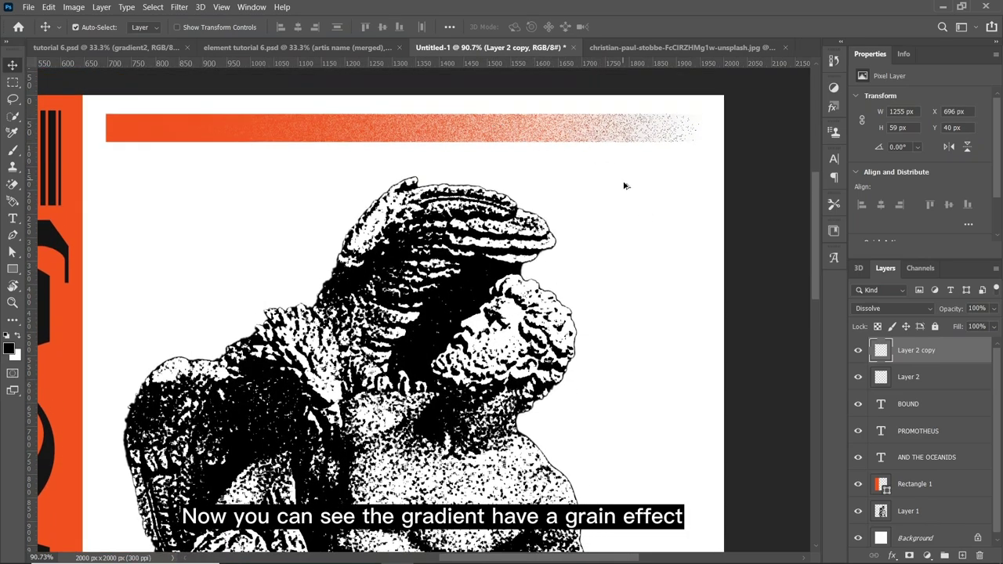
pyautogui.scroll(-2, 627, 185)
pyautogui.scroll(-2, 626, 186)
pyautogui.scroll(-1, 627, 186)
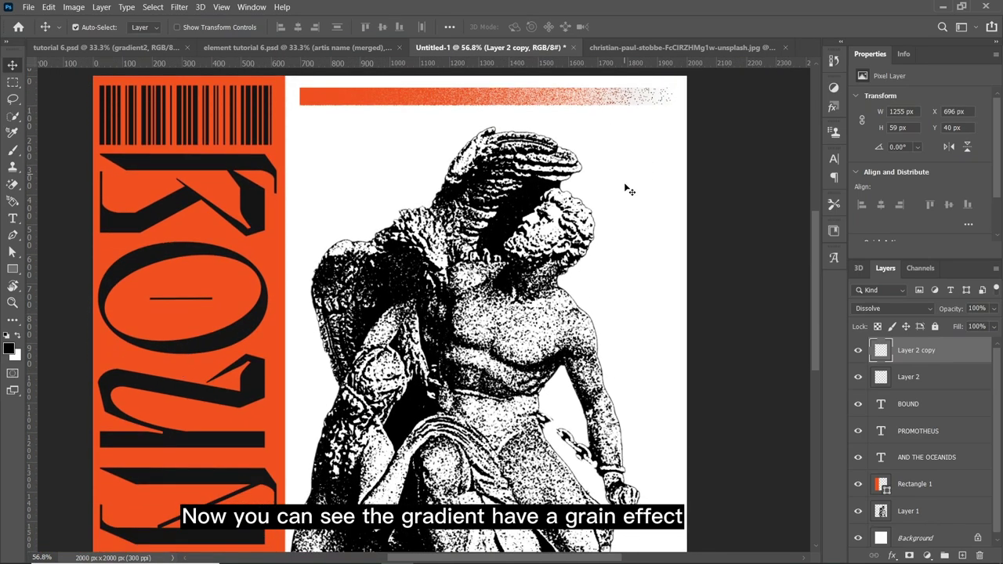
pyautogui.scroll(-1, 628, 188)
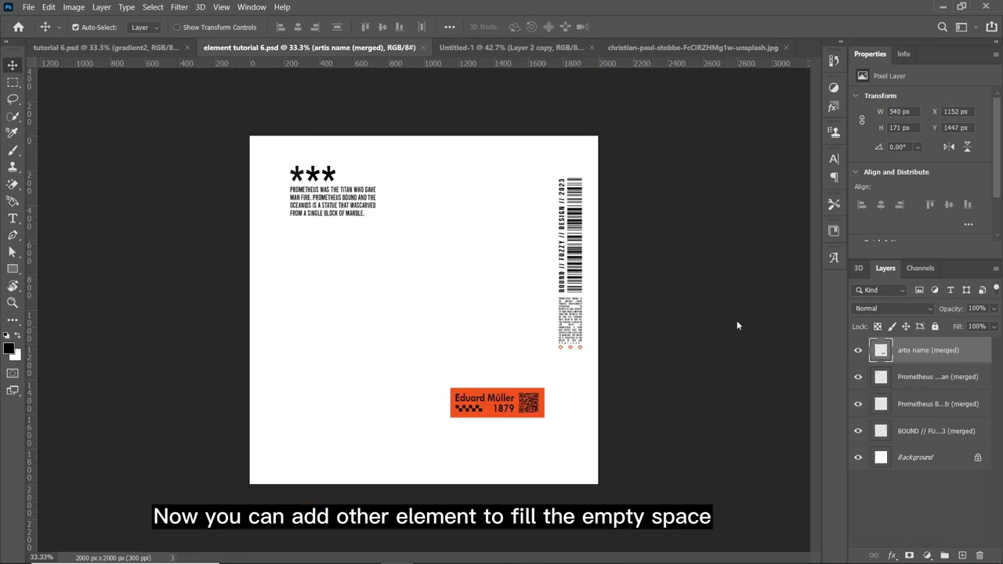
# Bring the Prometheus text block into the poster and line it up under the gradient bar.
pyautogui.click(333, 201)
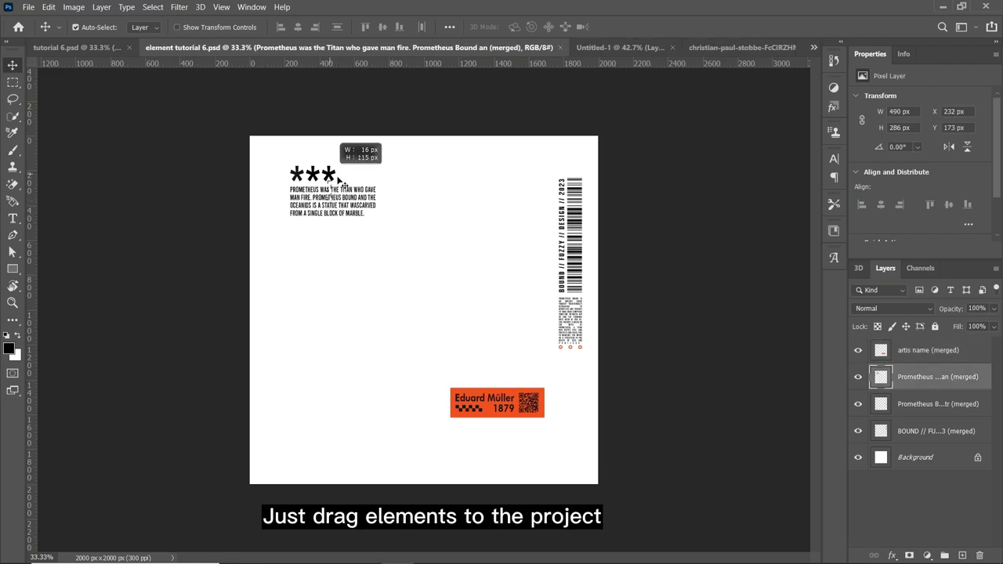
pyautogui.moveTo(334, 189)
pyautogui.mouseDown()
pyautogui.moveTo(561, 90)
pyautogui.moveTo(591, 51)
pyautogui.moveTo(385, 135)
pyautogui.moveTo(403, 154)
pyautogui.mouseUp()
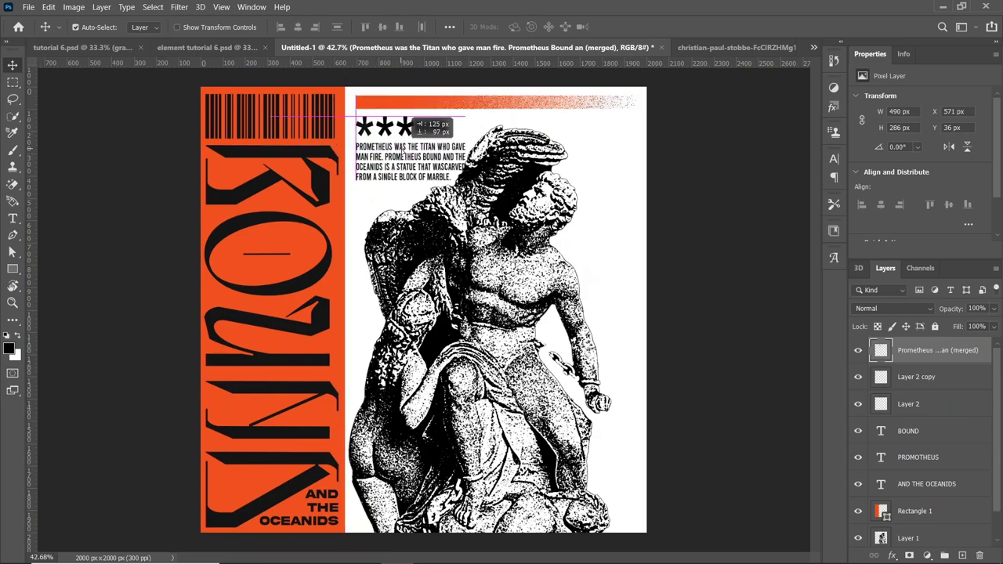
pyautogui.scroll(3, 396, 137)
pyautogui.scroll(1, 390, 216)
pyautogui.moveTo(389, 216); pyautogui.dragTo(383, 216)
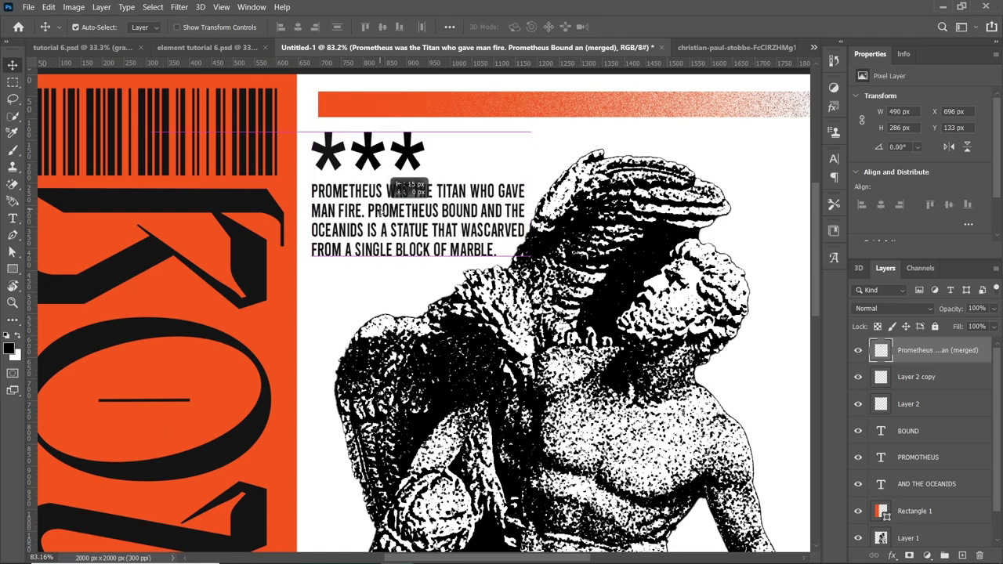
# Shift both gradient bar layers slightly left and up, and nudge the text block up.
pyautogui.scroll(1, 784, 331)
pyautogui.click(913, 377)
pyautogui.keyDown('shift'); pyautogui.click(911, 406); pyautogui.keyUp('shift')
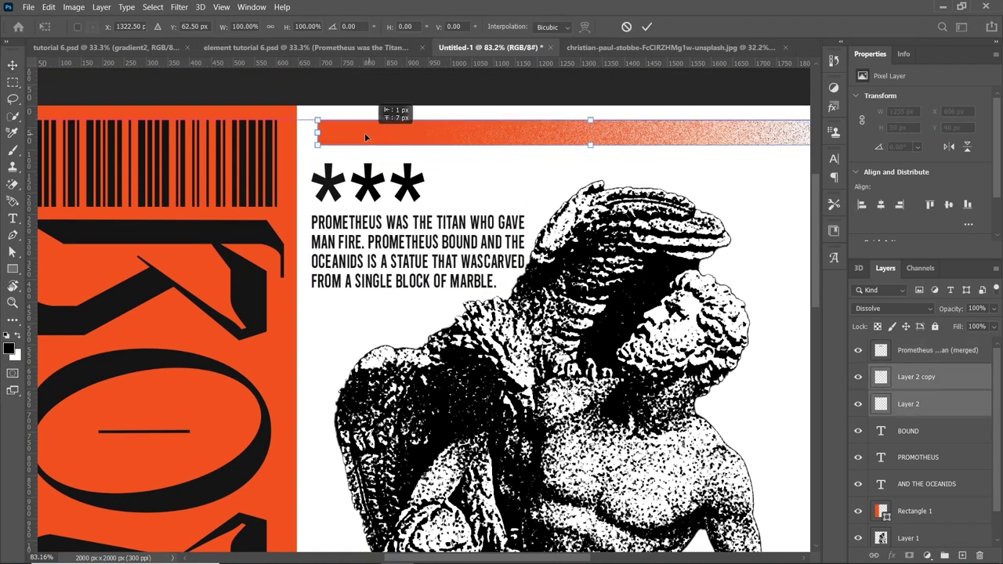
pyautogui.moveTo(365, 136); pyautogui.dragTo(357, 132)
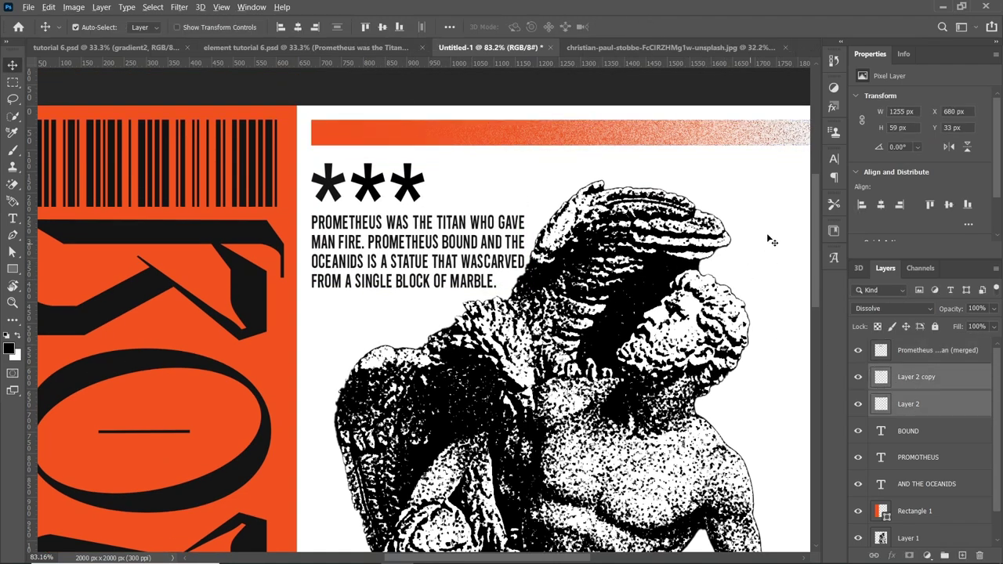
pyautogui.moveTo(337, 228); pyautogui.dragTo(335, 223)
pyautogui.hotkey('ctrl', '0')
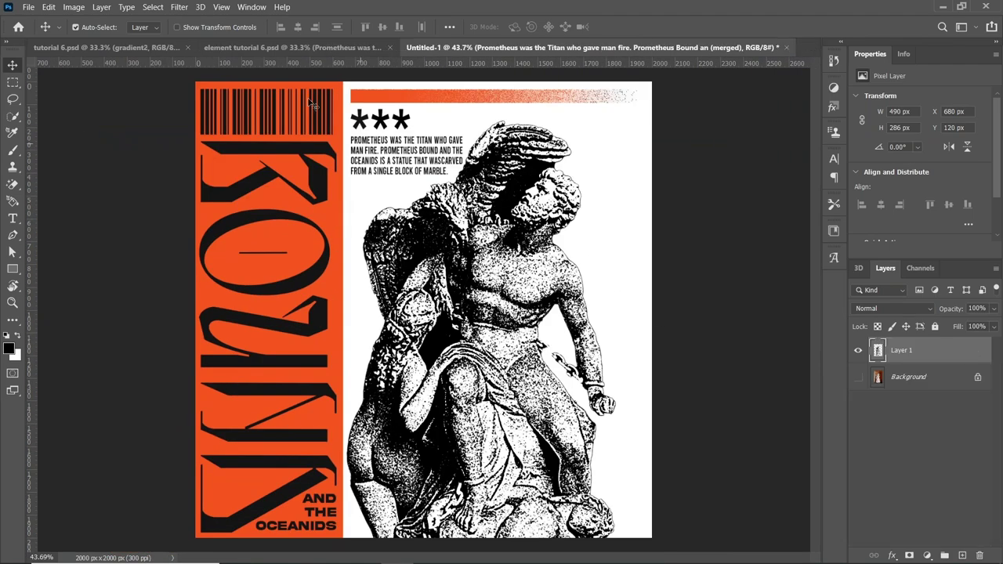
# Copy the vertical BOUND // FUZZY barcode element from element tutorial 6.psd to the poster's top right.
pyautogui.moveTo(369, 133); pyautogui.dragTo(298, 194)
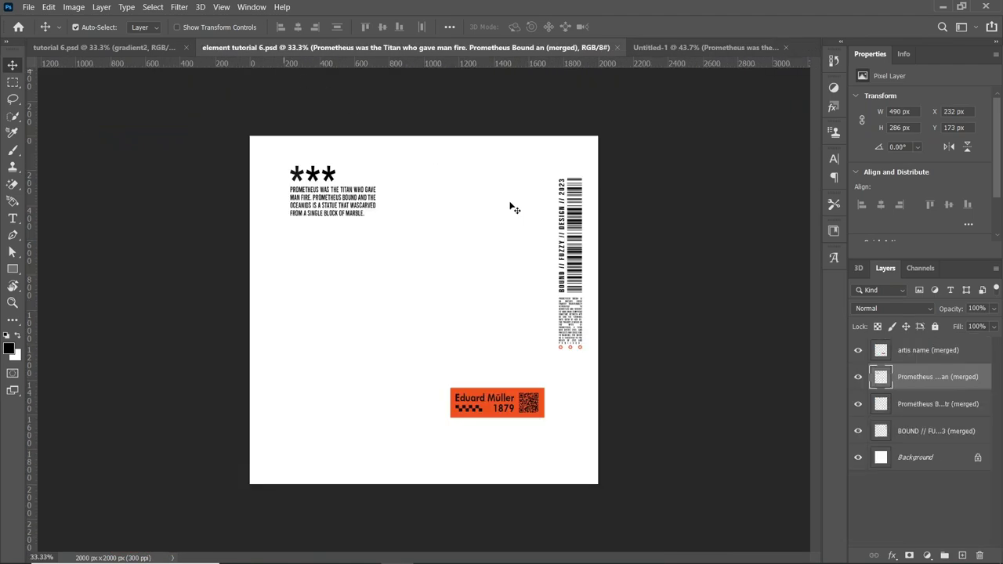
pyautogui.click(579, 201)
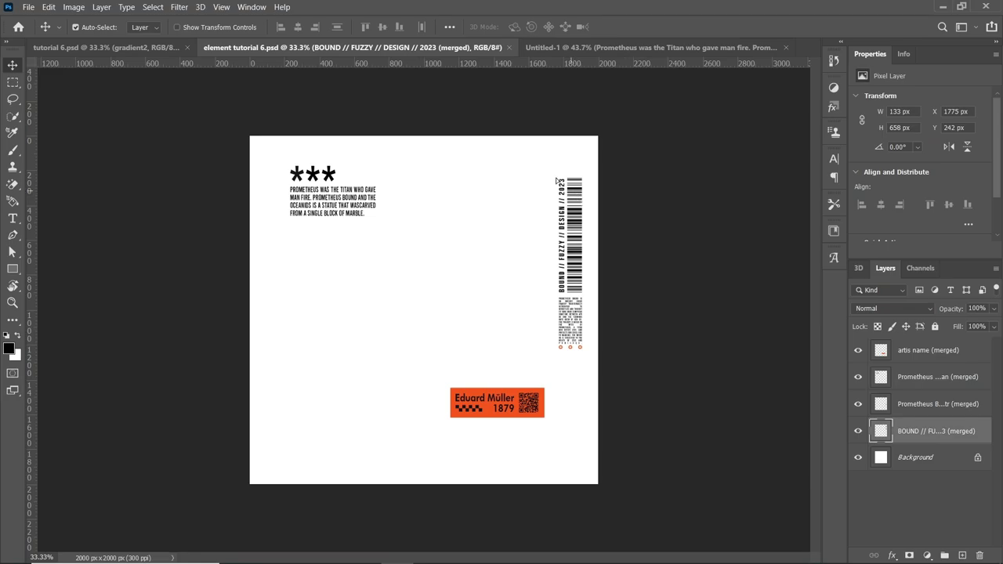
pyautogui.moveTo(557, 181); pyautogui.dragTo(571, 51)
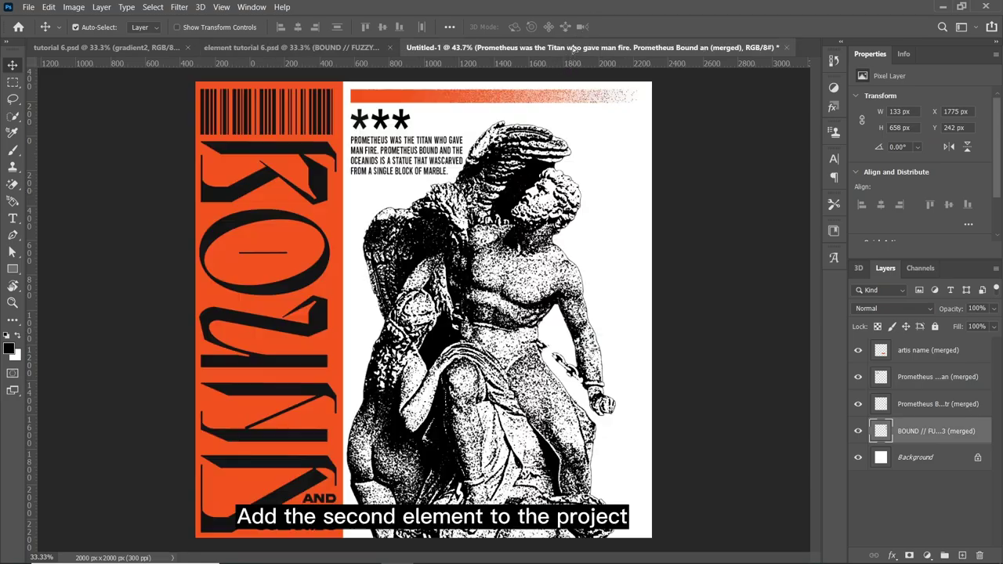
pyautogui.moveTo(571, 52)
pyautogui.mouseDown()
pyautogui.moveTo(613, 210)
pyautogui.moveTo(623, 155)
pyautogui.mouseUp()
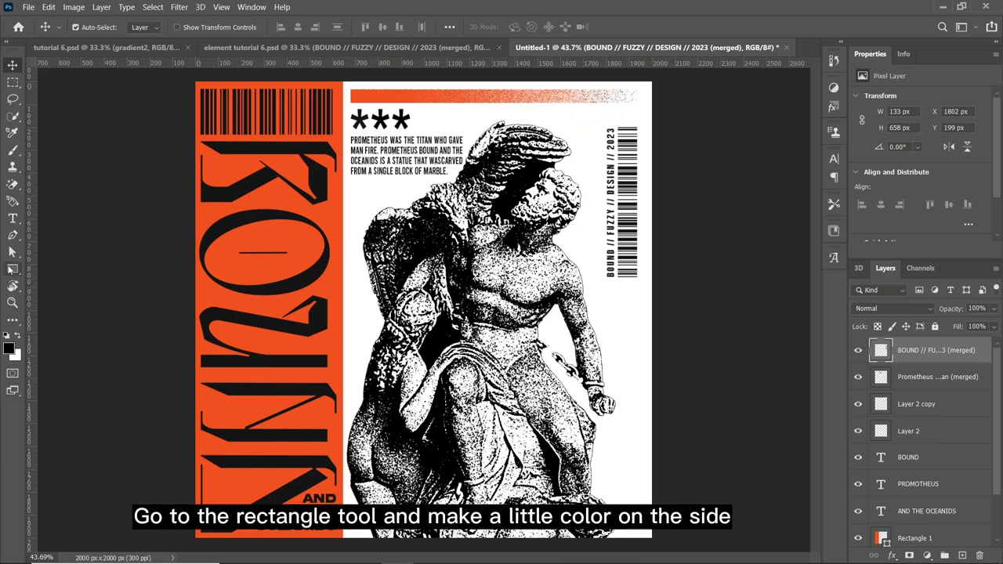
# Draw a tall orange rectangle, 436 × 1601 px at X 1972, along the poster's right edge.
pyautogui.click(11, 270)
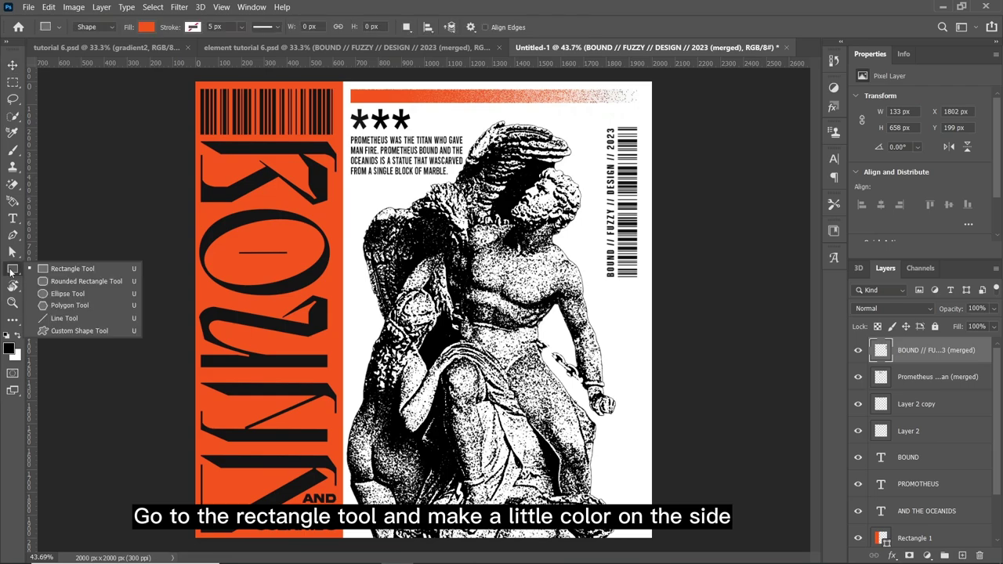
pyautogui.click(13, 272)
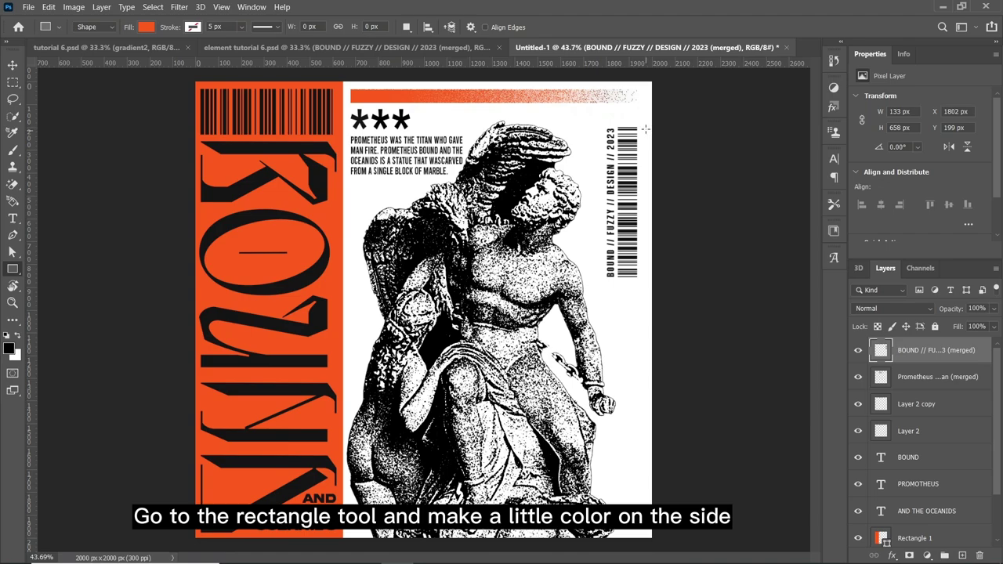
pyautogui.moveTo(644, 127); pyautogui.dragTo(743, 493)
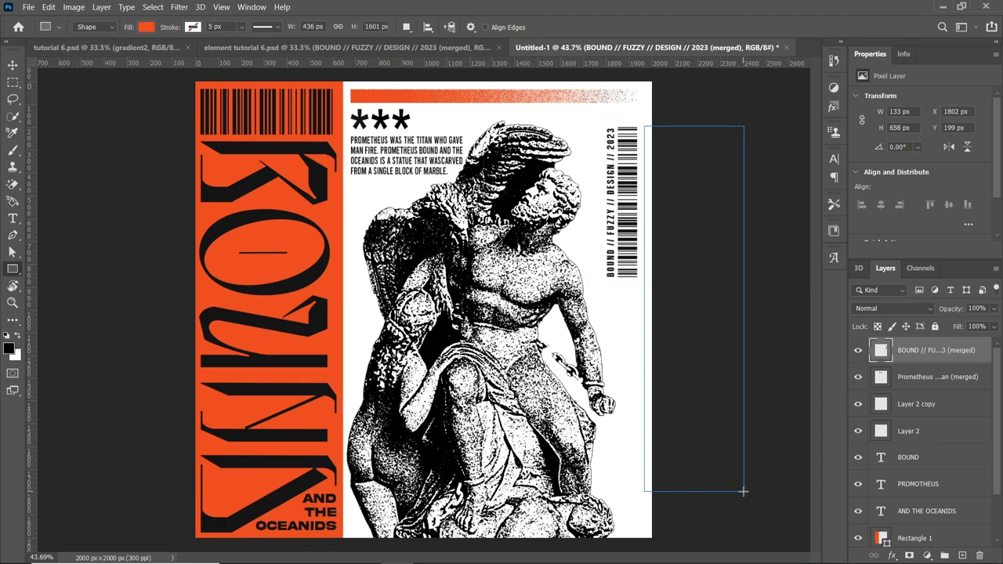
pyautogui.moveTo(743, 494); pyautogui.dragTo(743, 492)
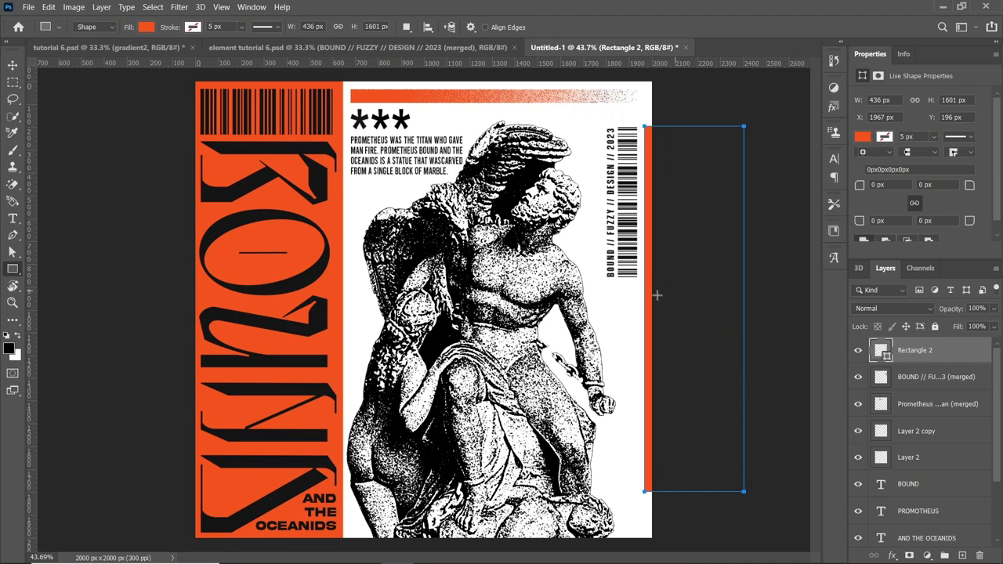
pyautogui.press('Escape')
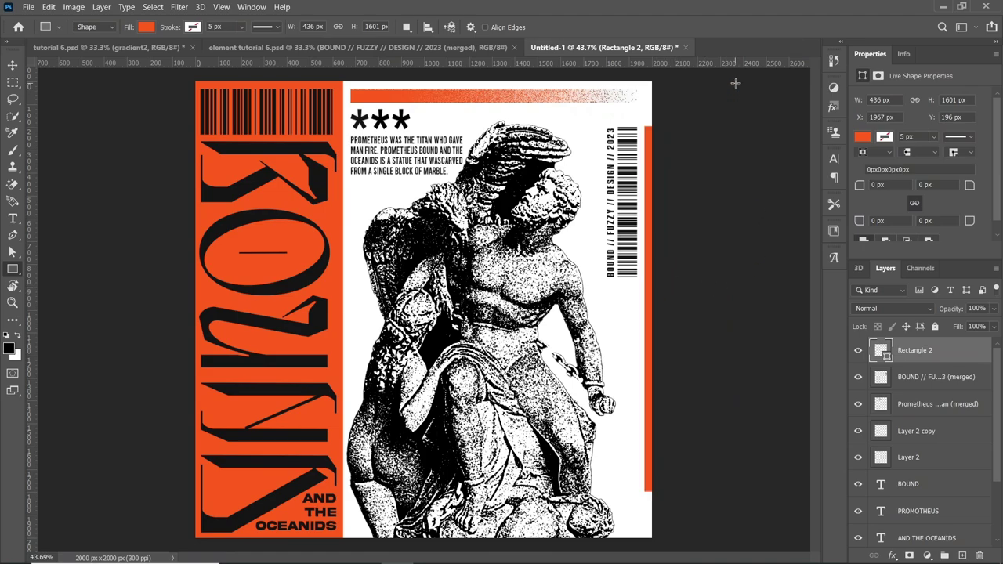
pyautogui.hotkey('ctrl', 't')
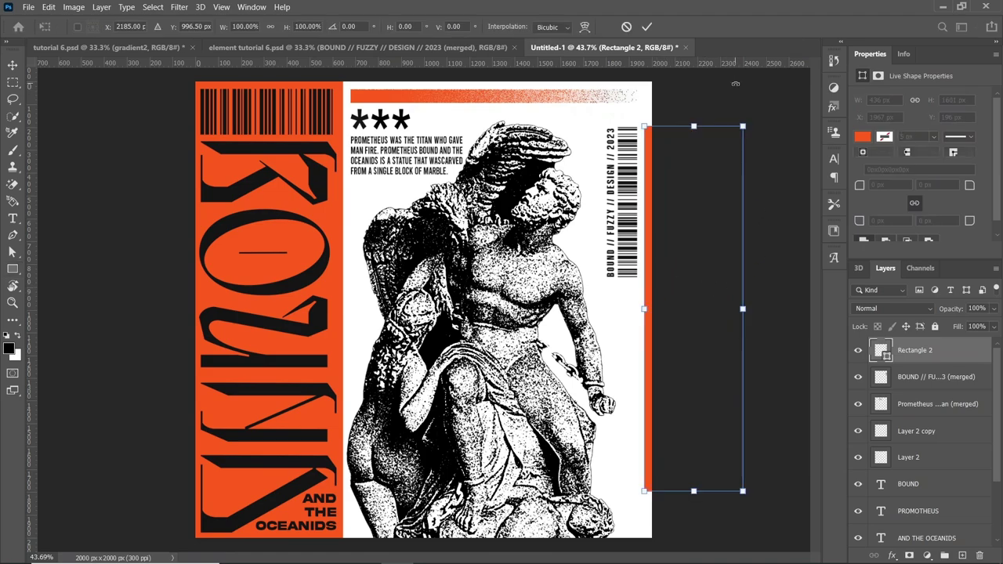
pyautogui.press('Return')
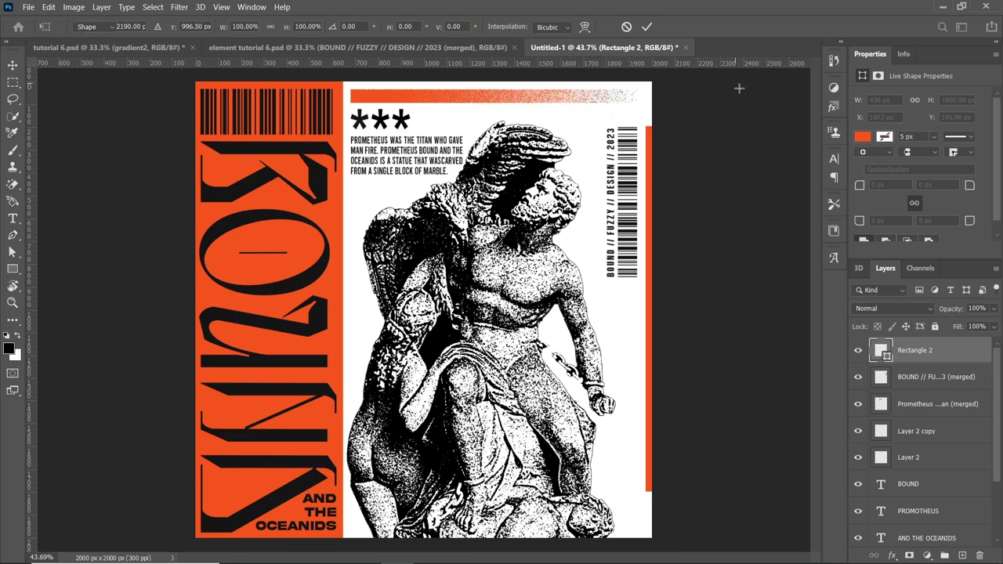
# Bring the small Prometheus text block from element tutorial 6.psd onto the poster below the barcode.
pyautogui.click(455, 48)
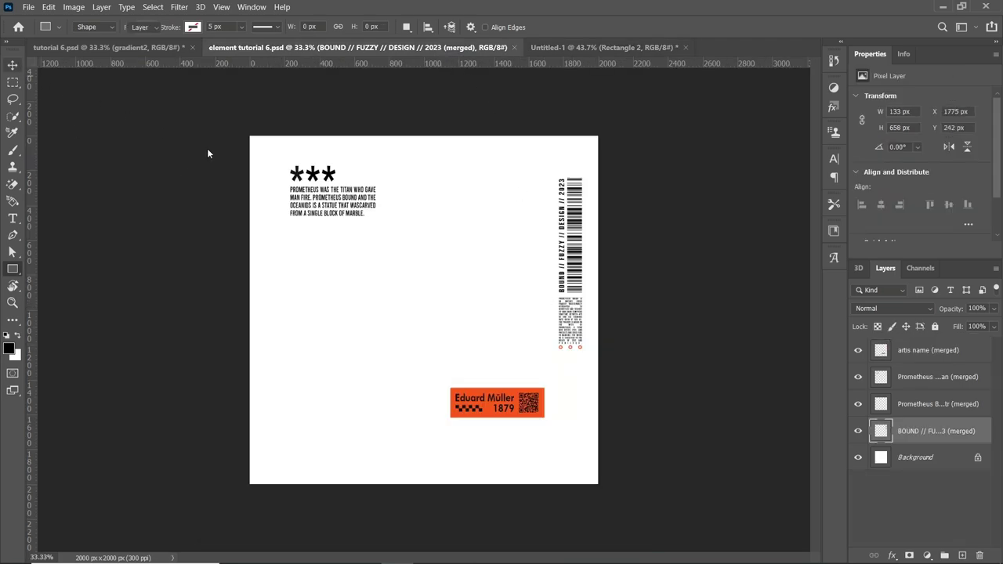
pyautogui.press('v')
pyautogui.click(574, 320)
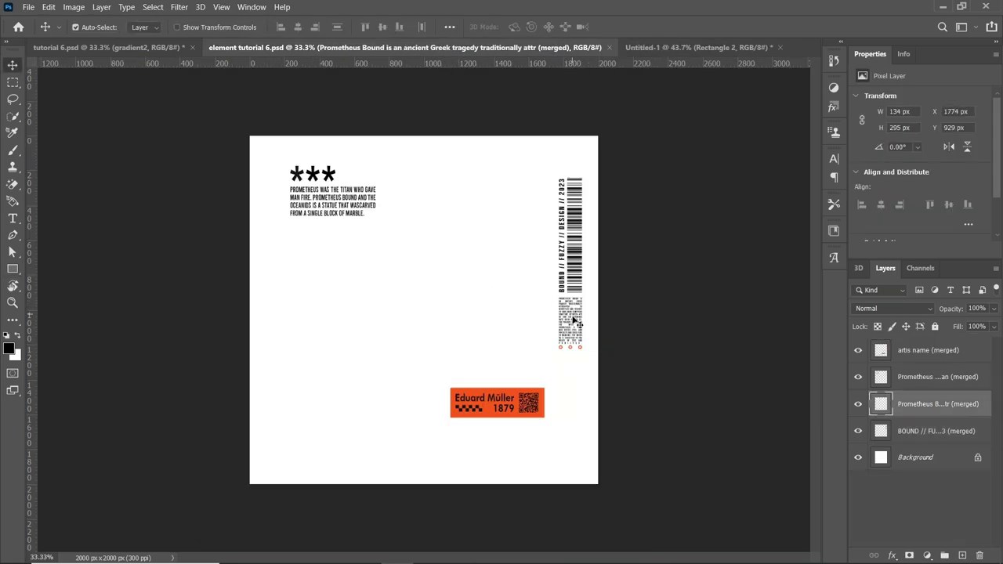
pyautogui.moveTo(565, 304)
pyautogui.mouseDown()
pyautogui.moveTo(553, 298)
pyautogui.moveTo(660, 50)
pyautogui.mouseUp()
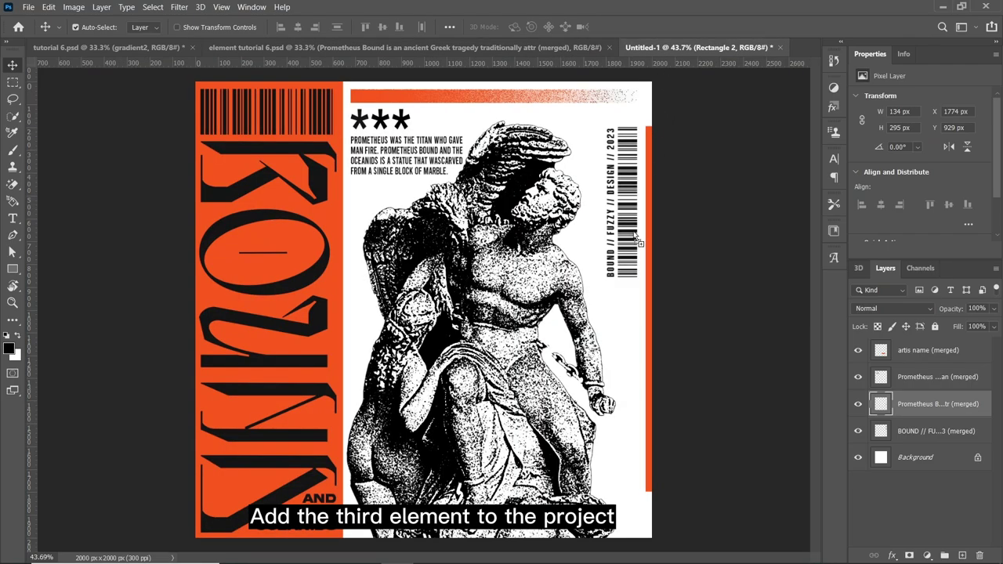
pyautogui.moveTo(660, 50)
pyautogui.mouseDown()
pyautogui.moveTo(624, 314)
pyautogui.moveTo(633, 281)
pyautogui.mouseUp()
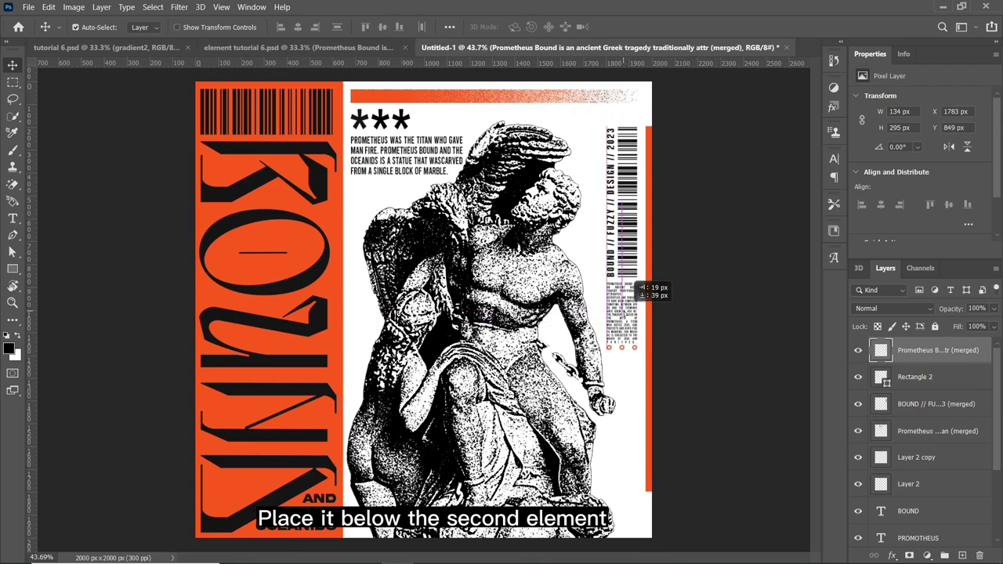
pyautogui.moveTo(633, 281); pyautogui.dragTo(633, 286)
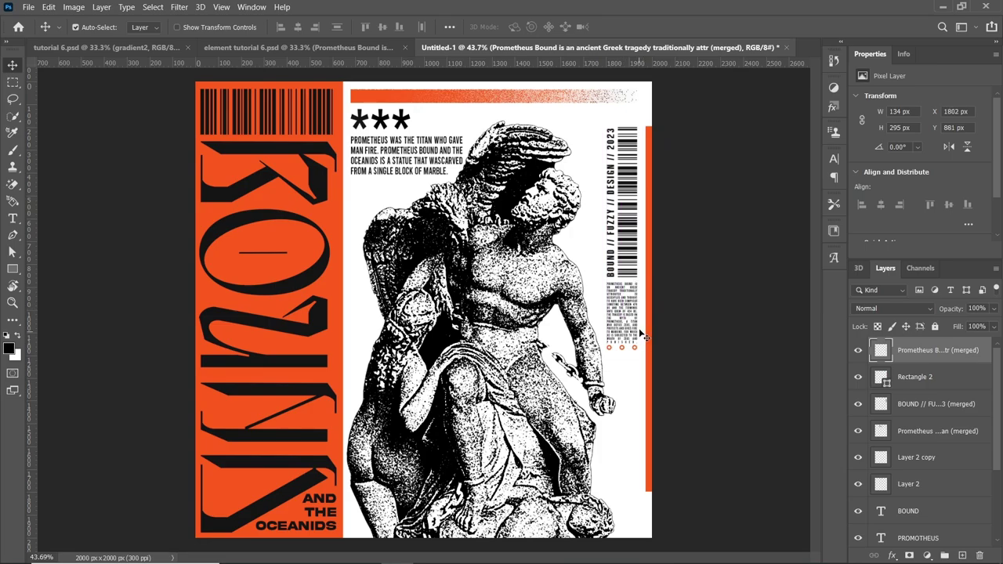
pyautogui.scroll(3, 635, 321)
pyautogui.scroll(1, 636, 321)
pyautogui.scroll(-3, 619, 274)
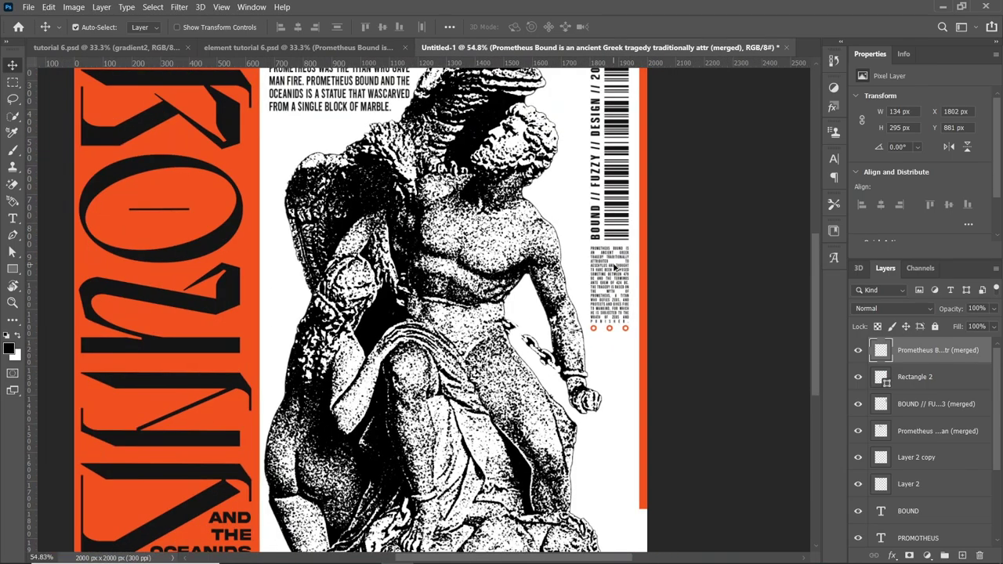
pyautogui.scroll(-1, 615, 266)
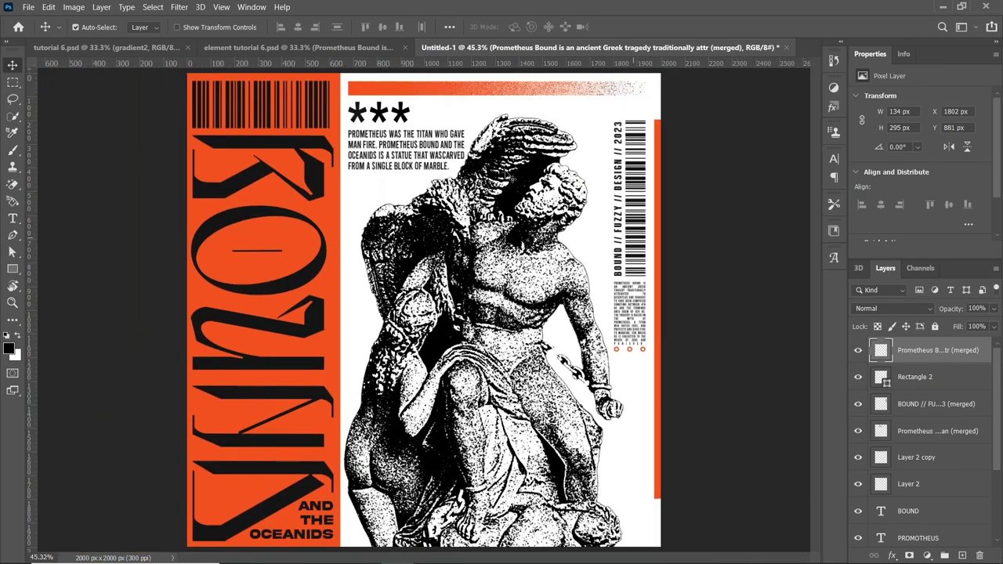
# Bring the orange artist-name label over and place it at the poster's lower right.
pyautogui.click(272, 47)
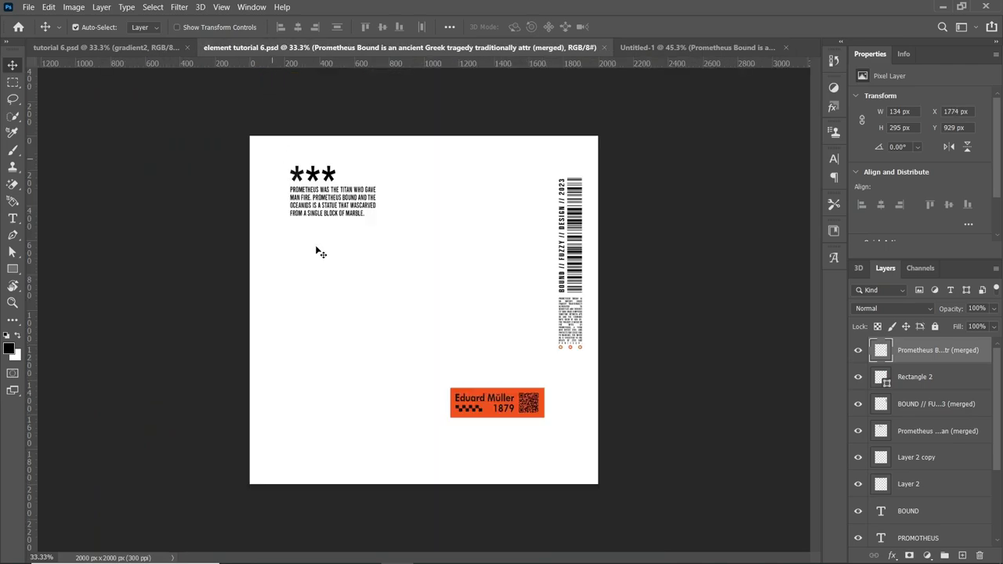
pyautogui.click(499, 411)
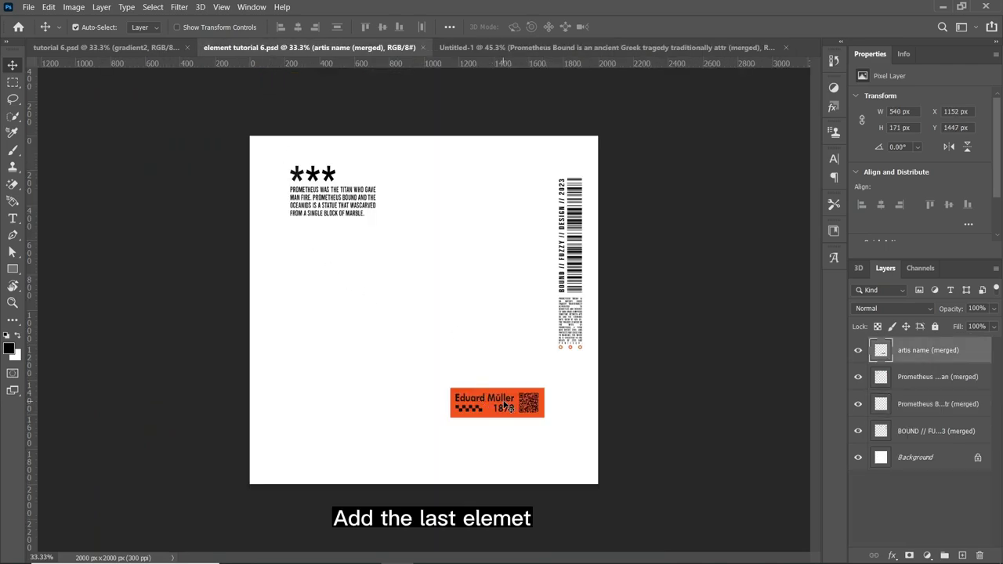
pyautogui.moveTo(508, 407)
pyautogui.mouseDown()
pyautogui.moveTo(520, 81)
pyautogui.moveTo(581, 294)
pyautogui.mouseUp()
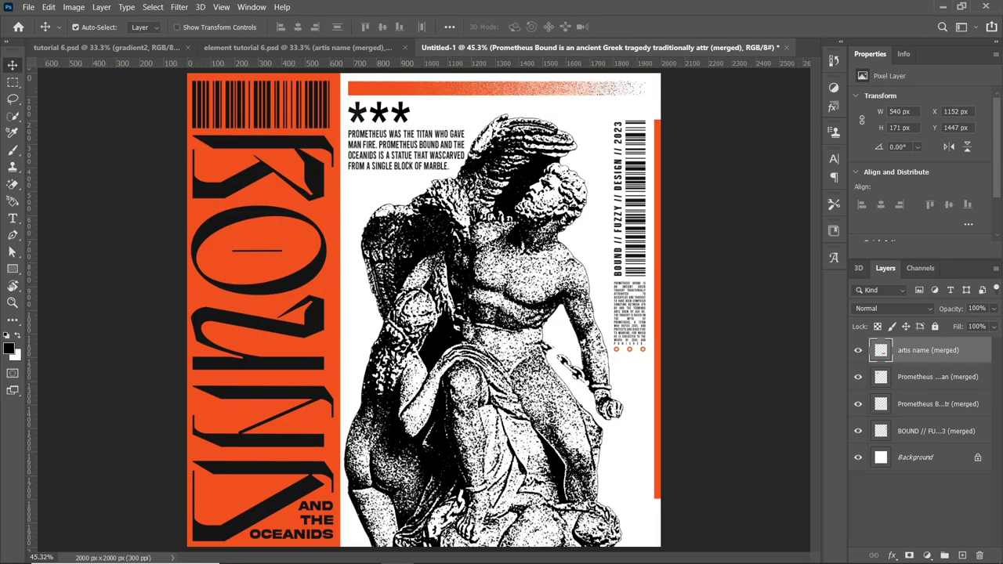
pyautogui.moveTo(581, 295)
pyautogui.mouseDown()
pyautogui.moveTo(597, 470)
pyautogui.moveTo(596, 459)
pyautogui.mouseUp()
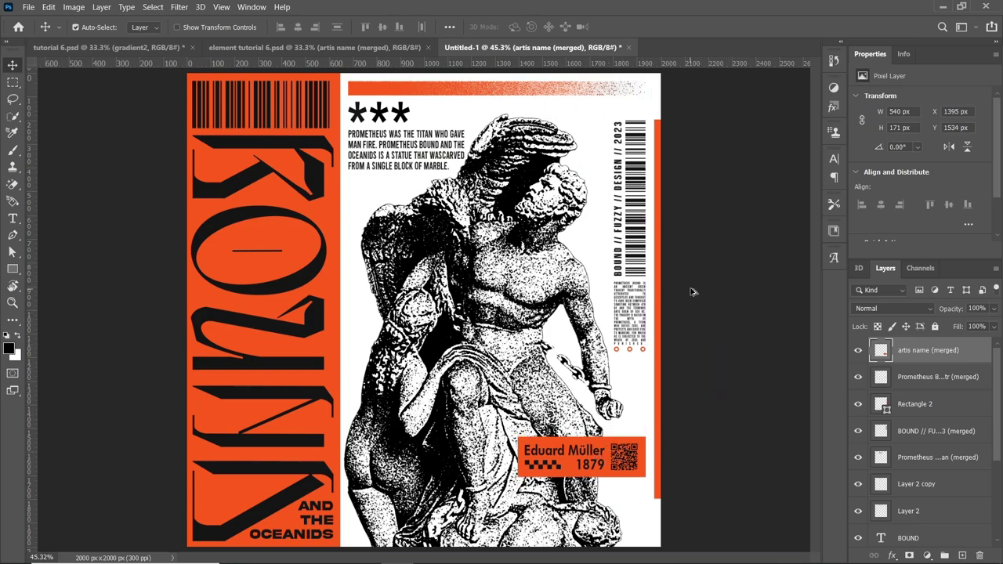
# Shift the barcode column and Prometheus text block about 18 px right, to X 1818.
pyautogui.scroll(3, 690, 291)
pyautogui.hotkey('ctrl', 't')
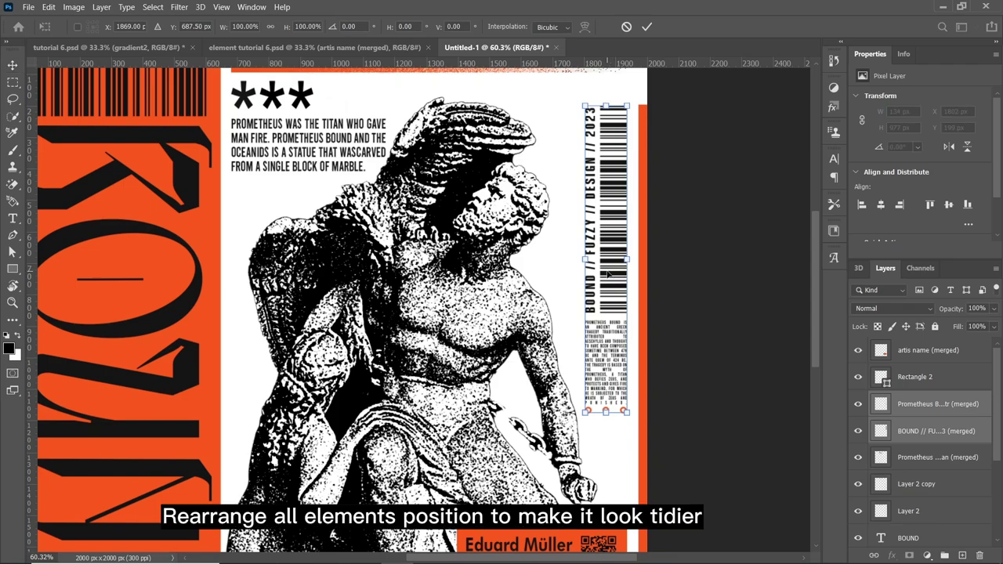
pyautogui.moveTo(608, 275); pyautogui.dragTo(613, 274)
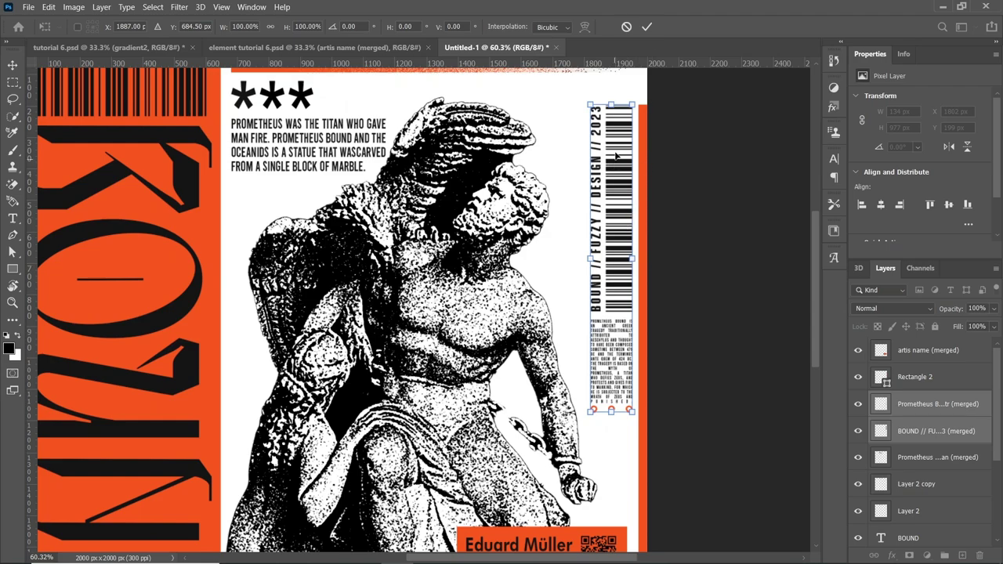
pyautogui.press('Return')
pyautogui.scroll(-3, 703, 363)
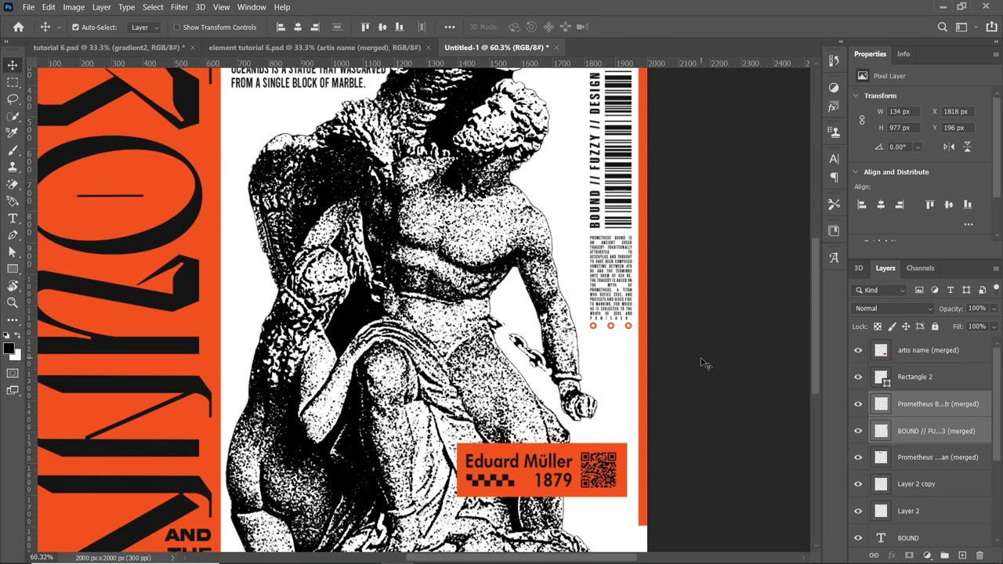
# Nudge the artist-name label slightly right to X 1411.
pyautogui.click(933, 462)
pyautogui.click(932, 350)
pyautogui.moveTo(619, 462); pyautogui.dragTo(624, 462)
pyautogui.scroll(-2, 640, 449)
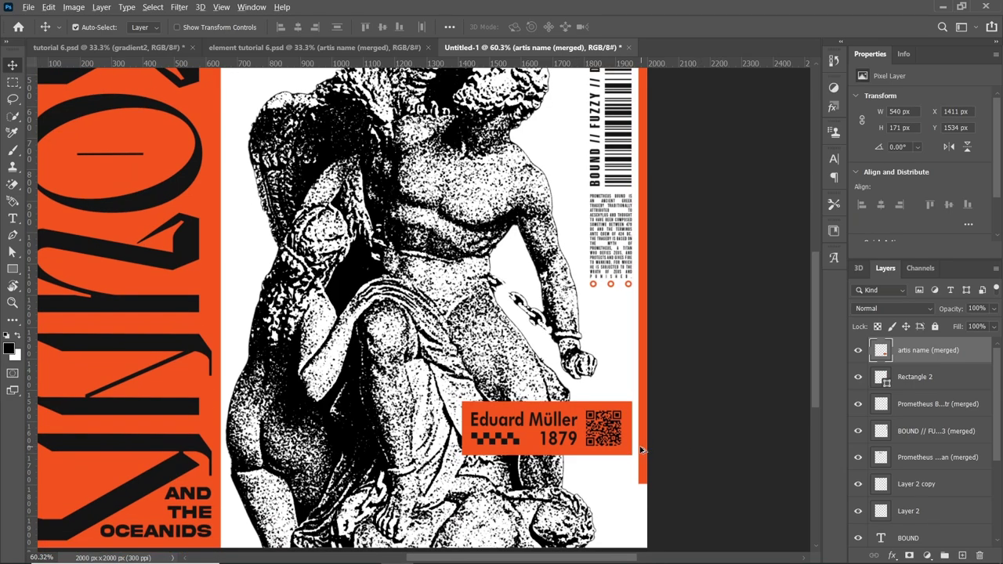